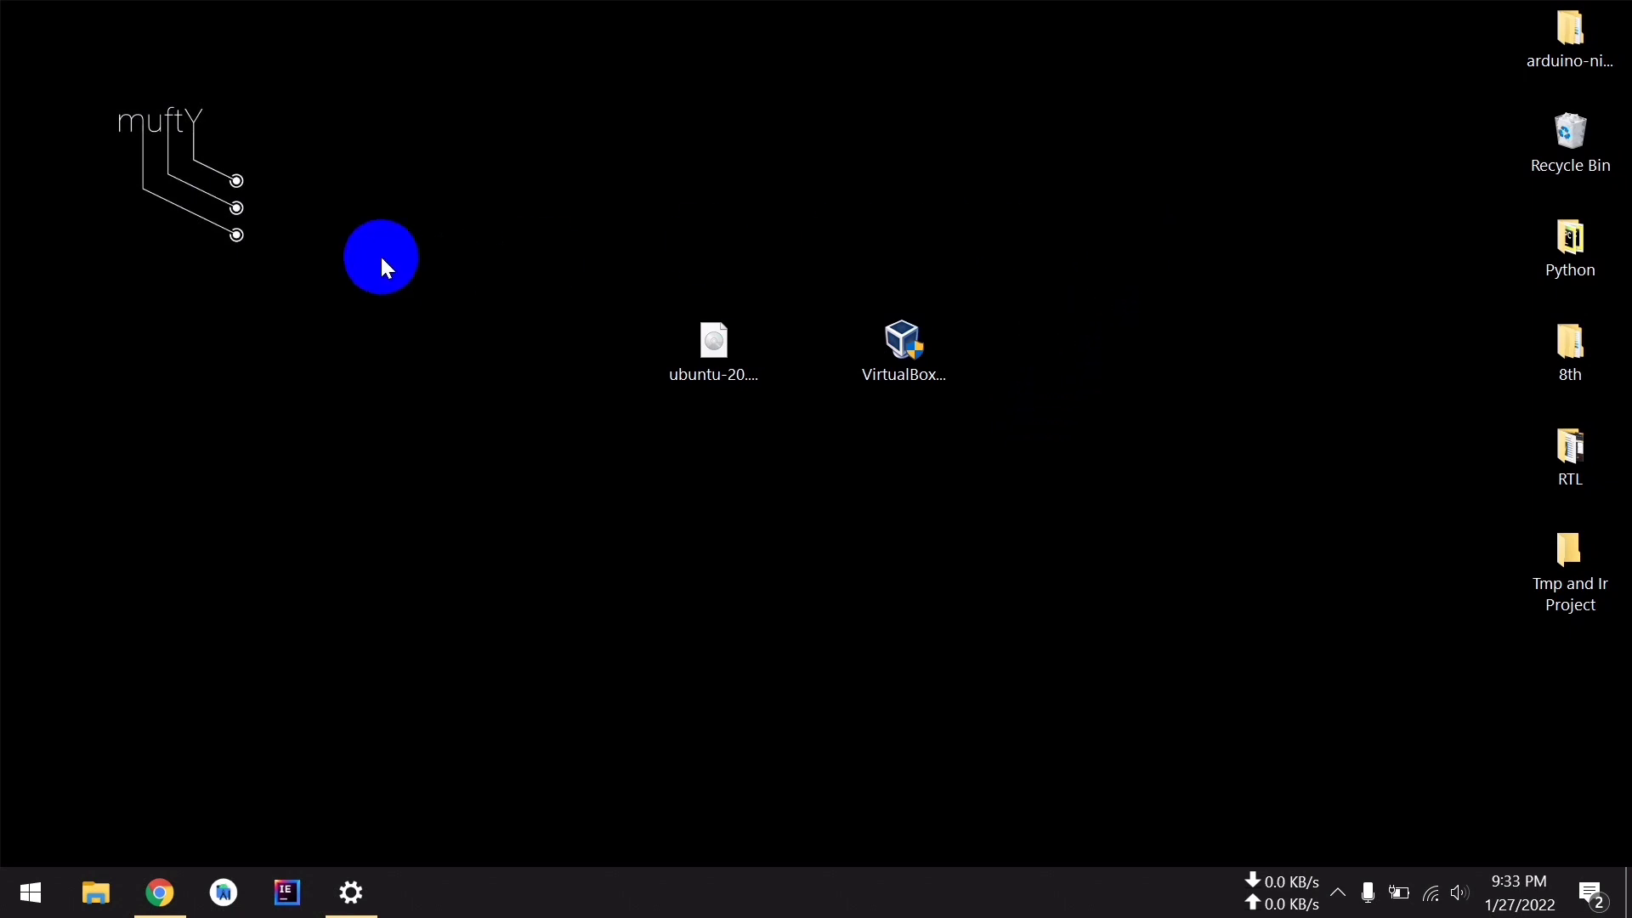
# Start the Ubuntu 20.04.3 LTS desktop download from ubuntu.com's Ubuntu Desktop page
pyautogui.moveTo(578, 218); pyautogui.dragTo(1027, 504)
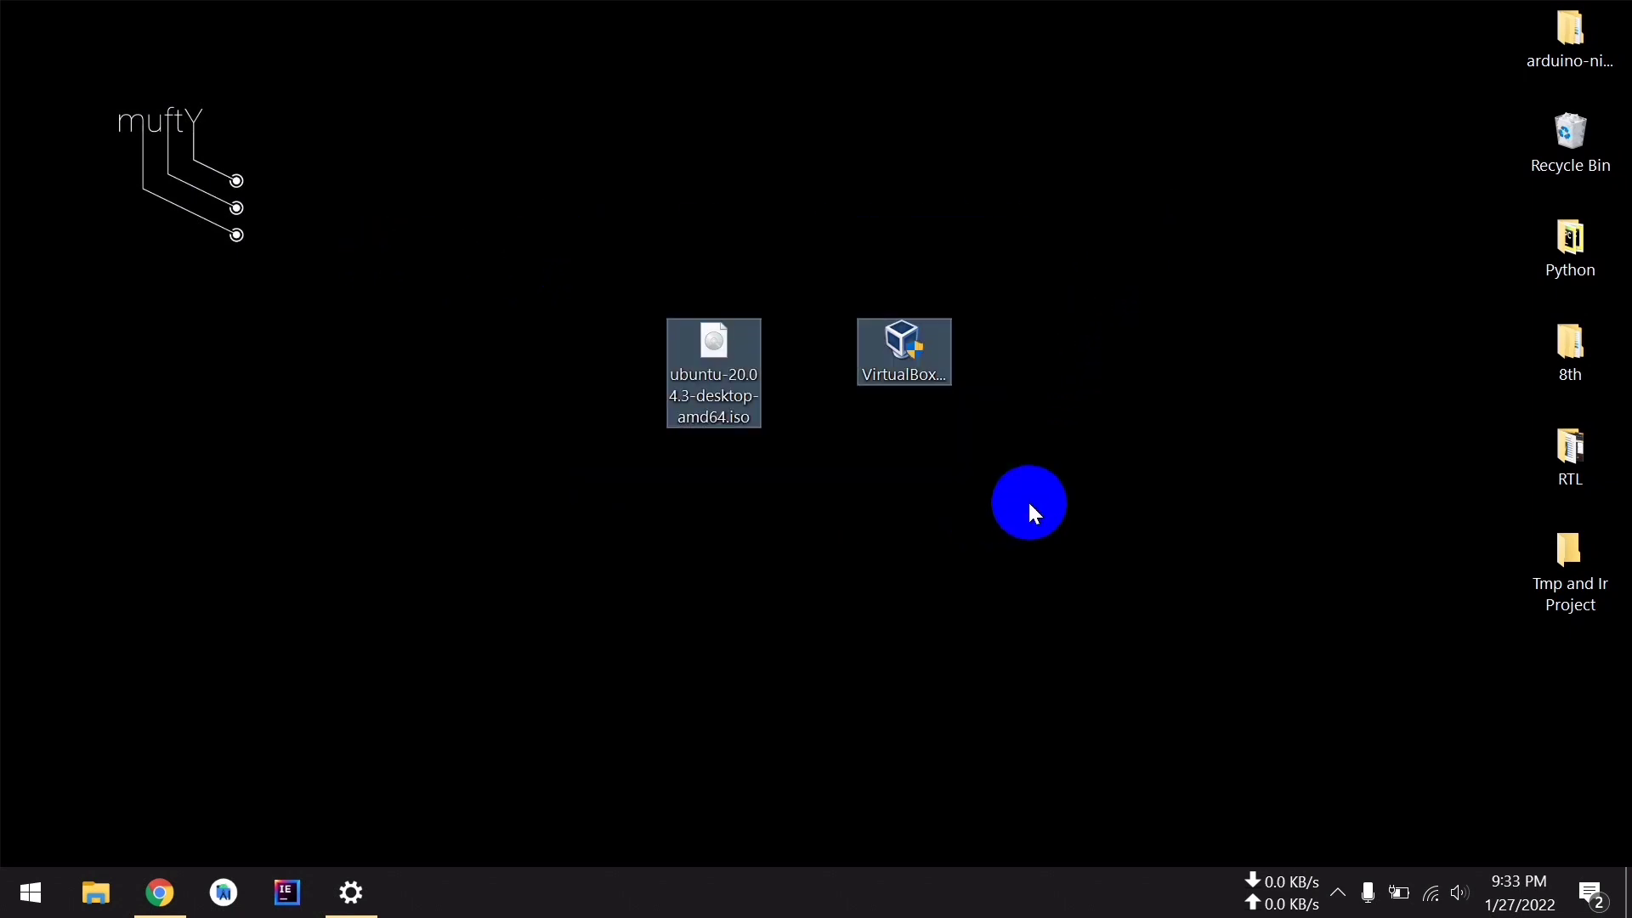
pyautogui.click(1027, 499)
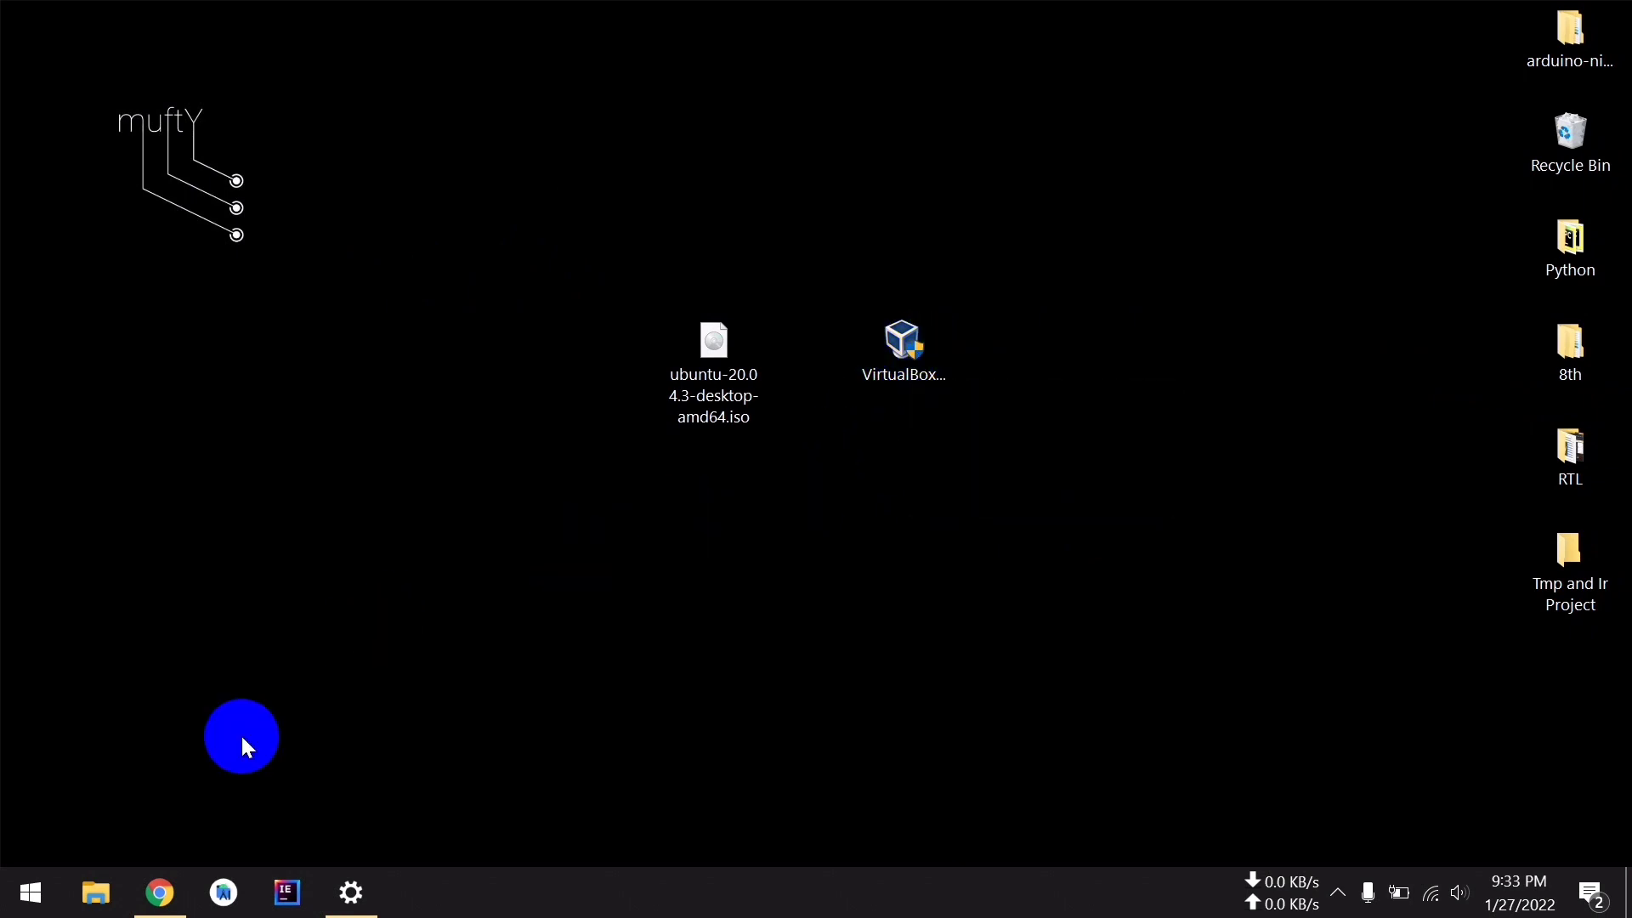
pyautogui.click(167, 884)
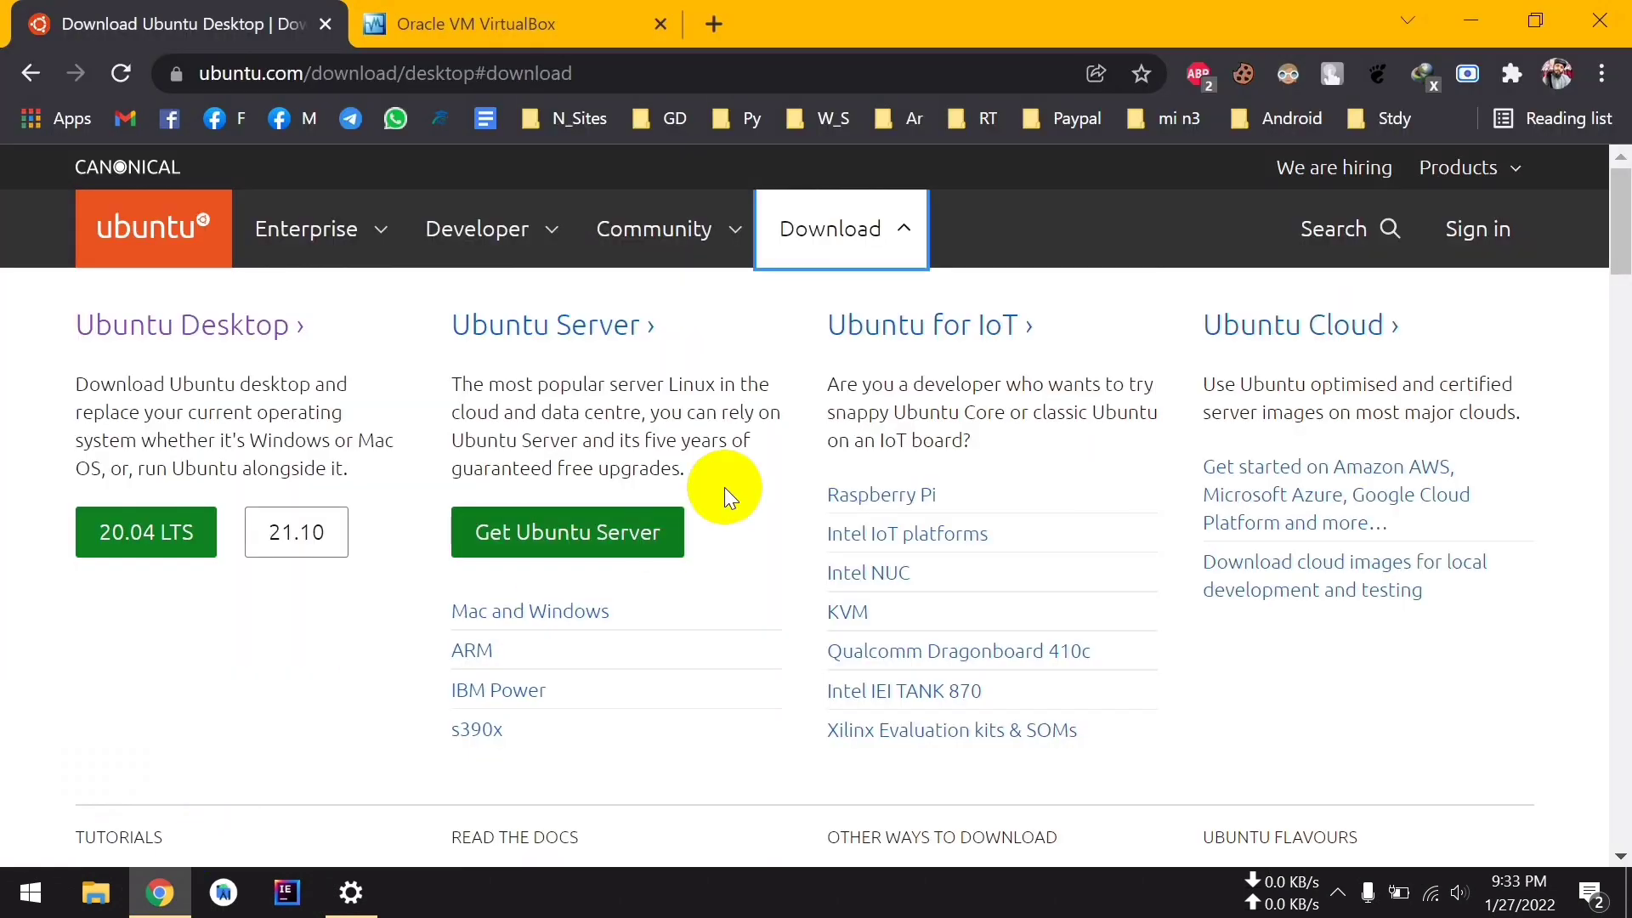
pyautogui.click(319, 222)
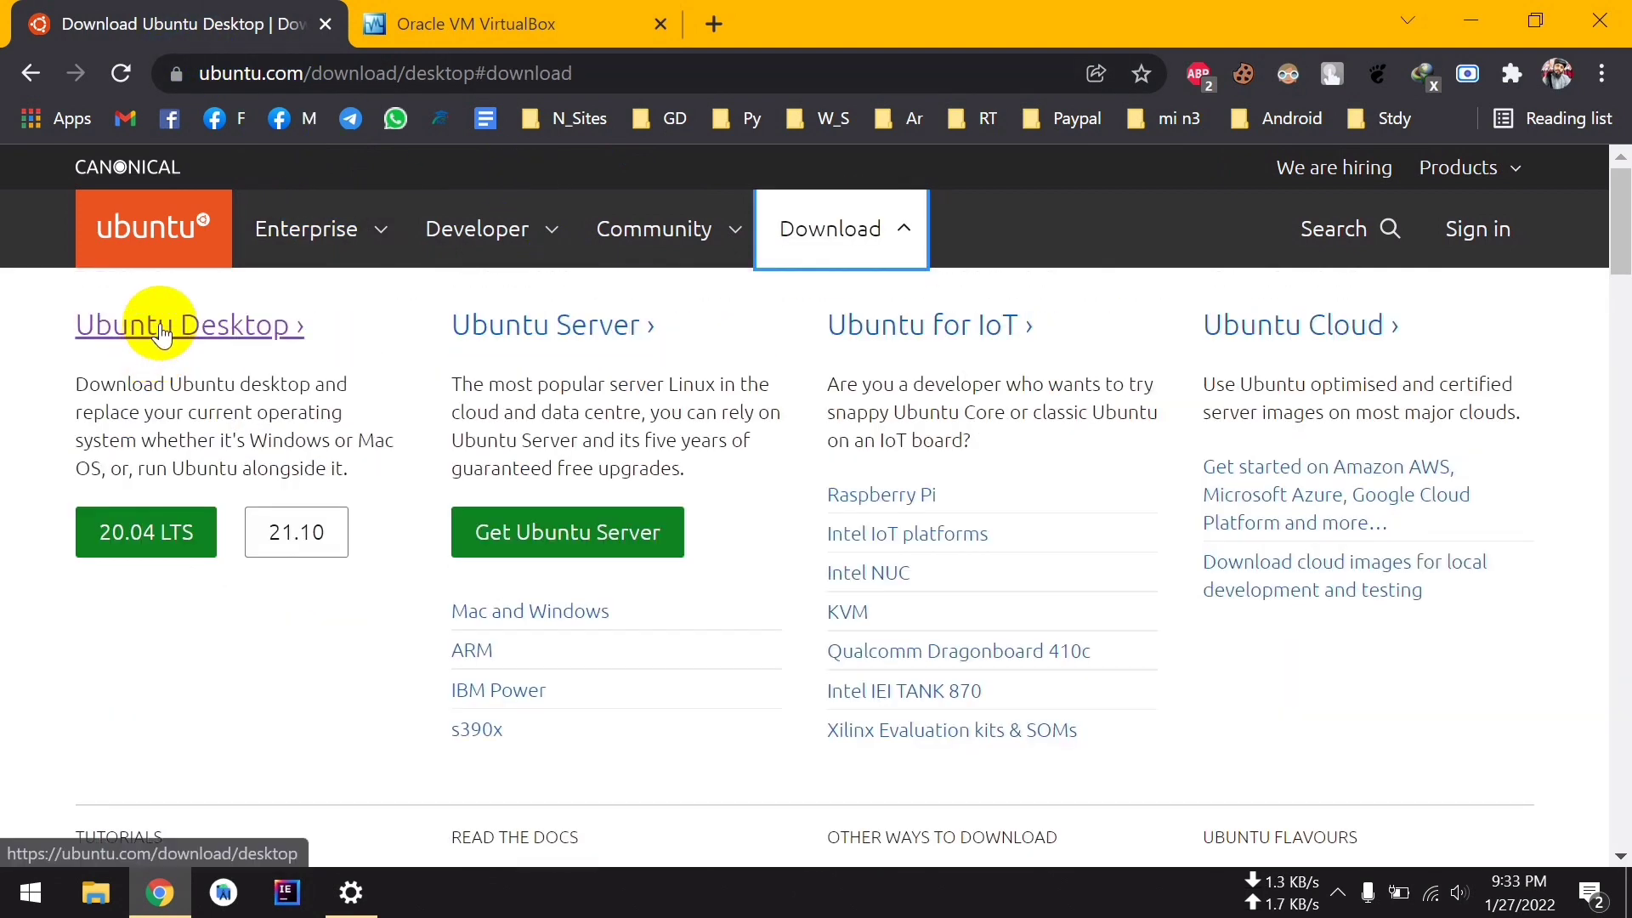
pyautogui.click(161, 330)
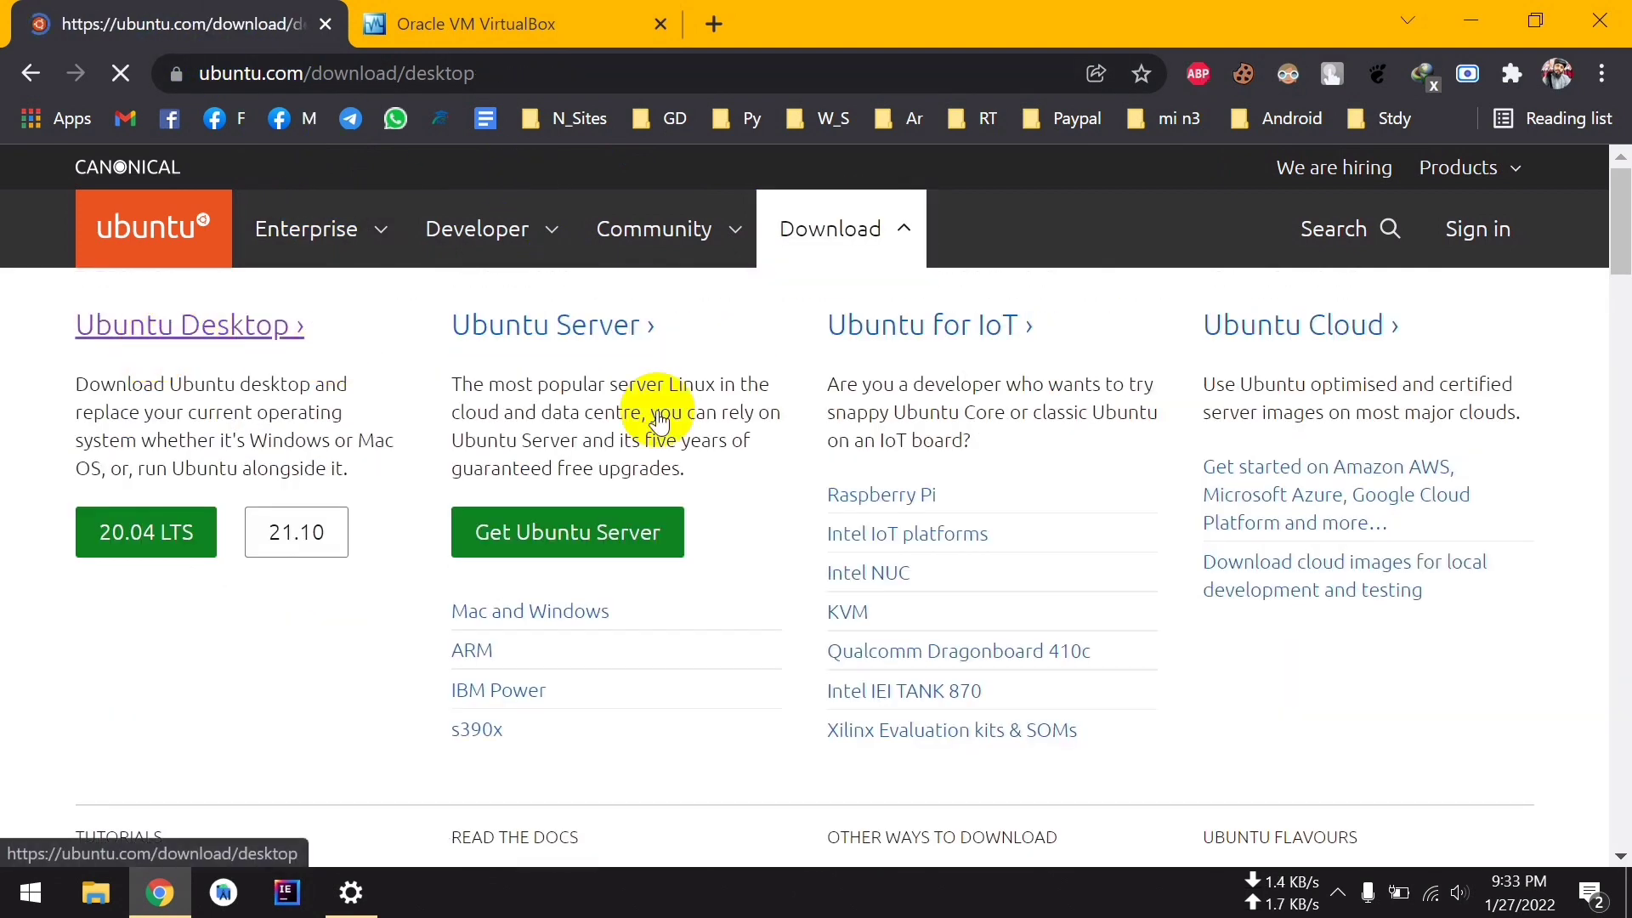
pyautogui.scroll(-3, 1259, 561)
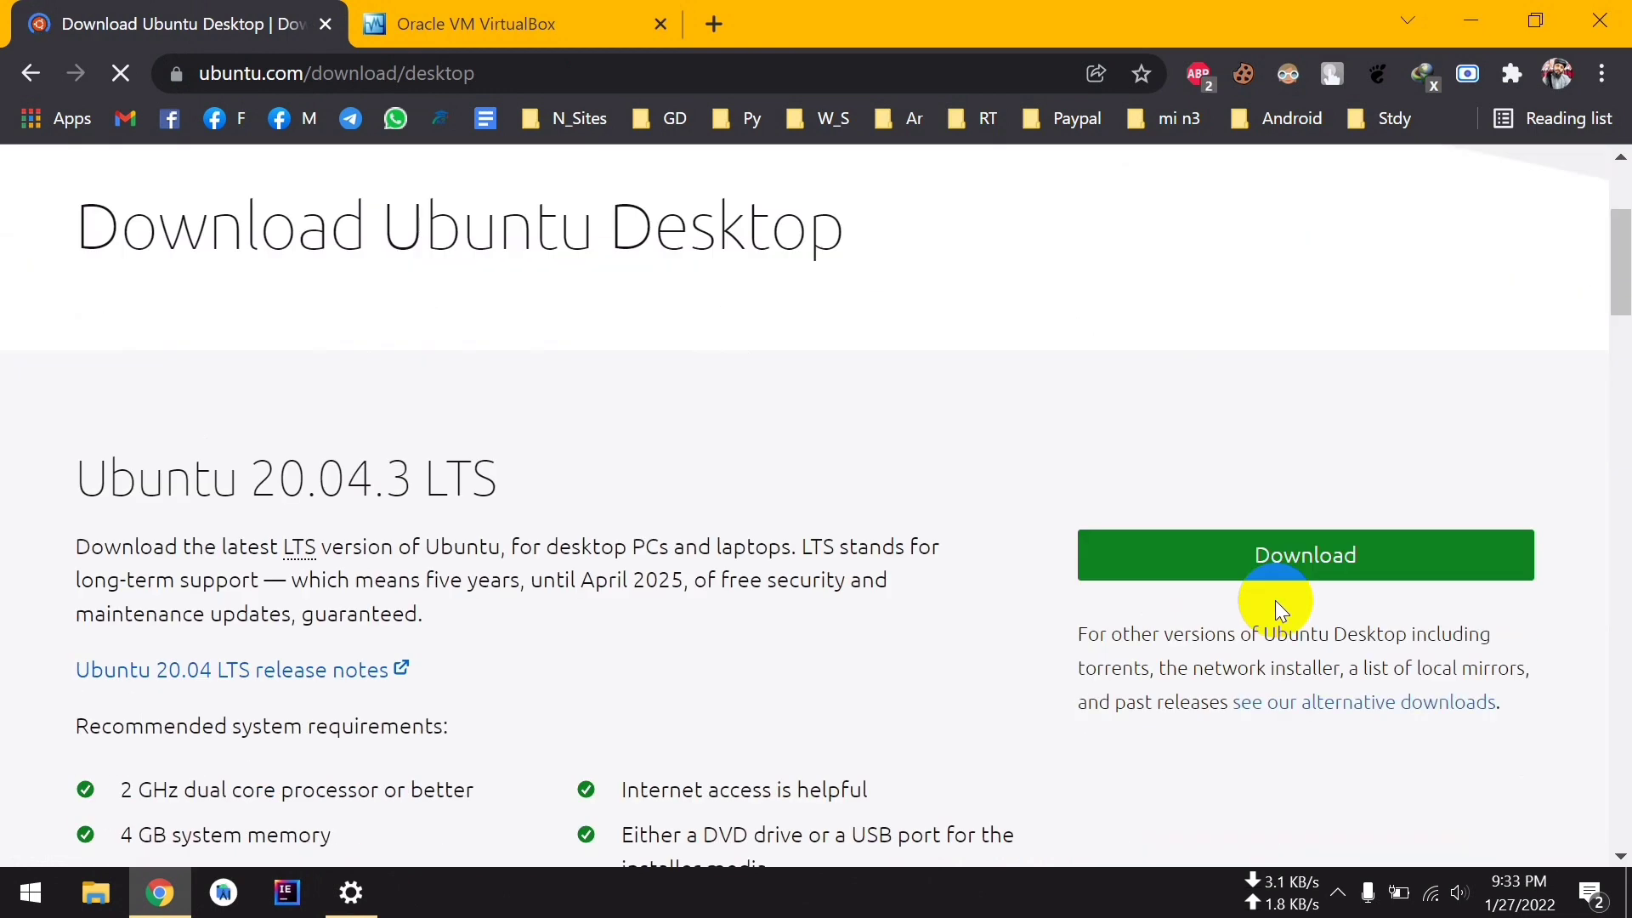
pyautogui.click(1310, 563)
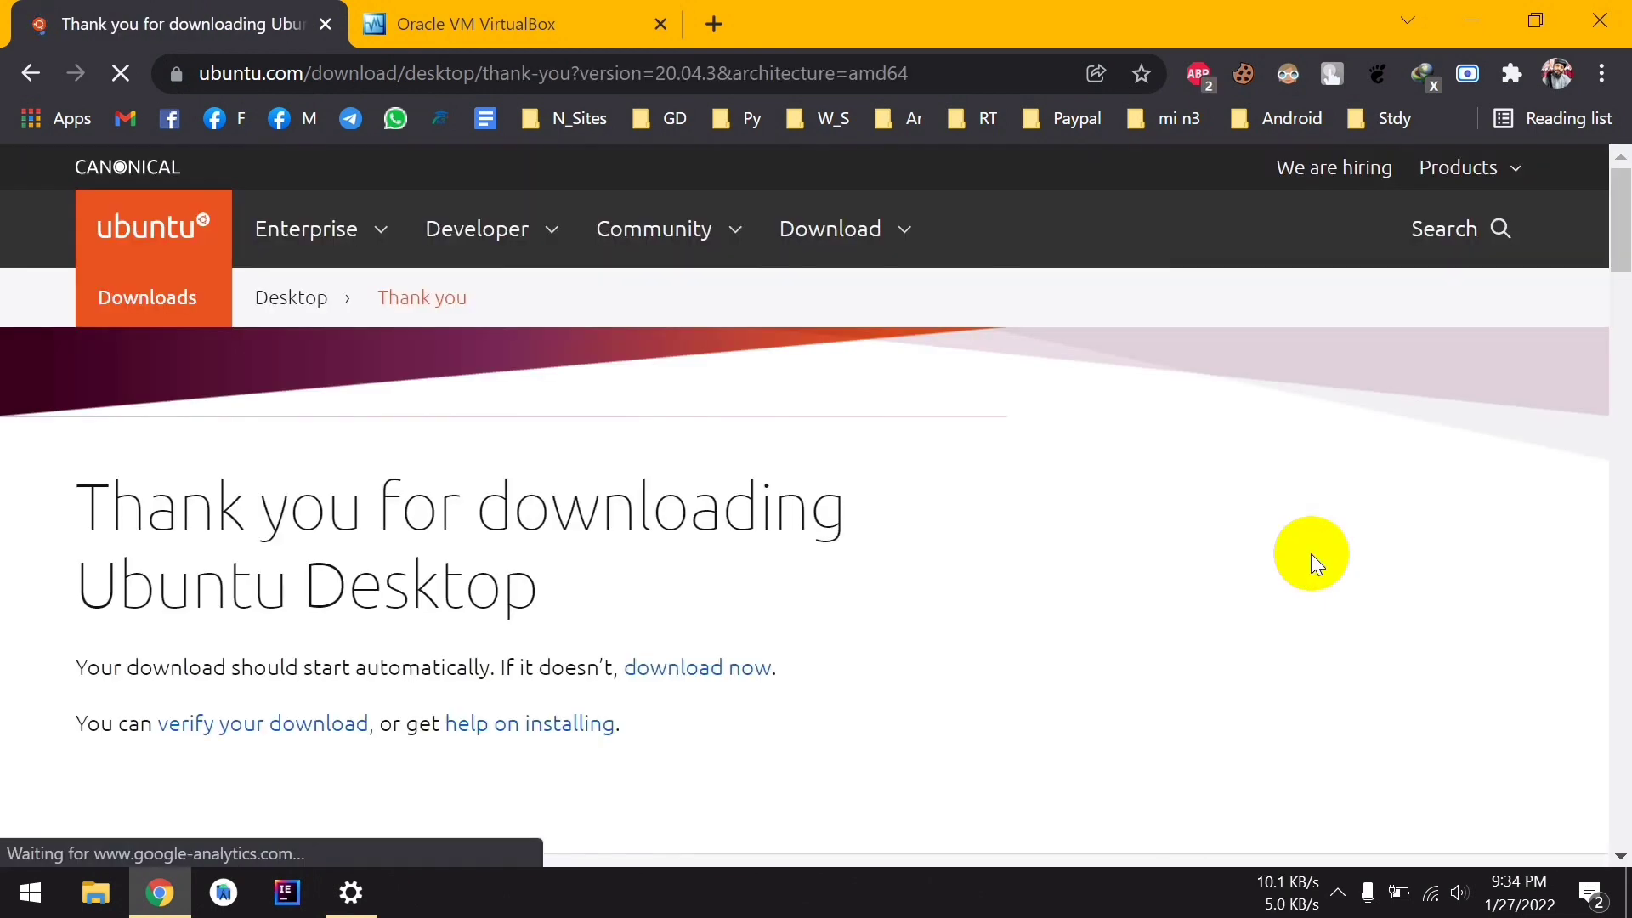
# Cancel saving the duplicate ISO copy and switch to the VirtualBox site tab
pyautogui.scroll(-3, 722, 595)
pyautogui.scroll(2, 803, 493)
pyautogui.scroll(1, 803, 494)
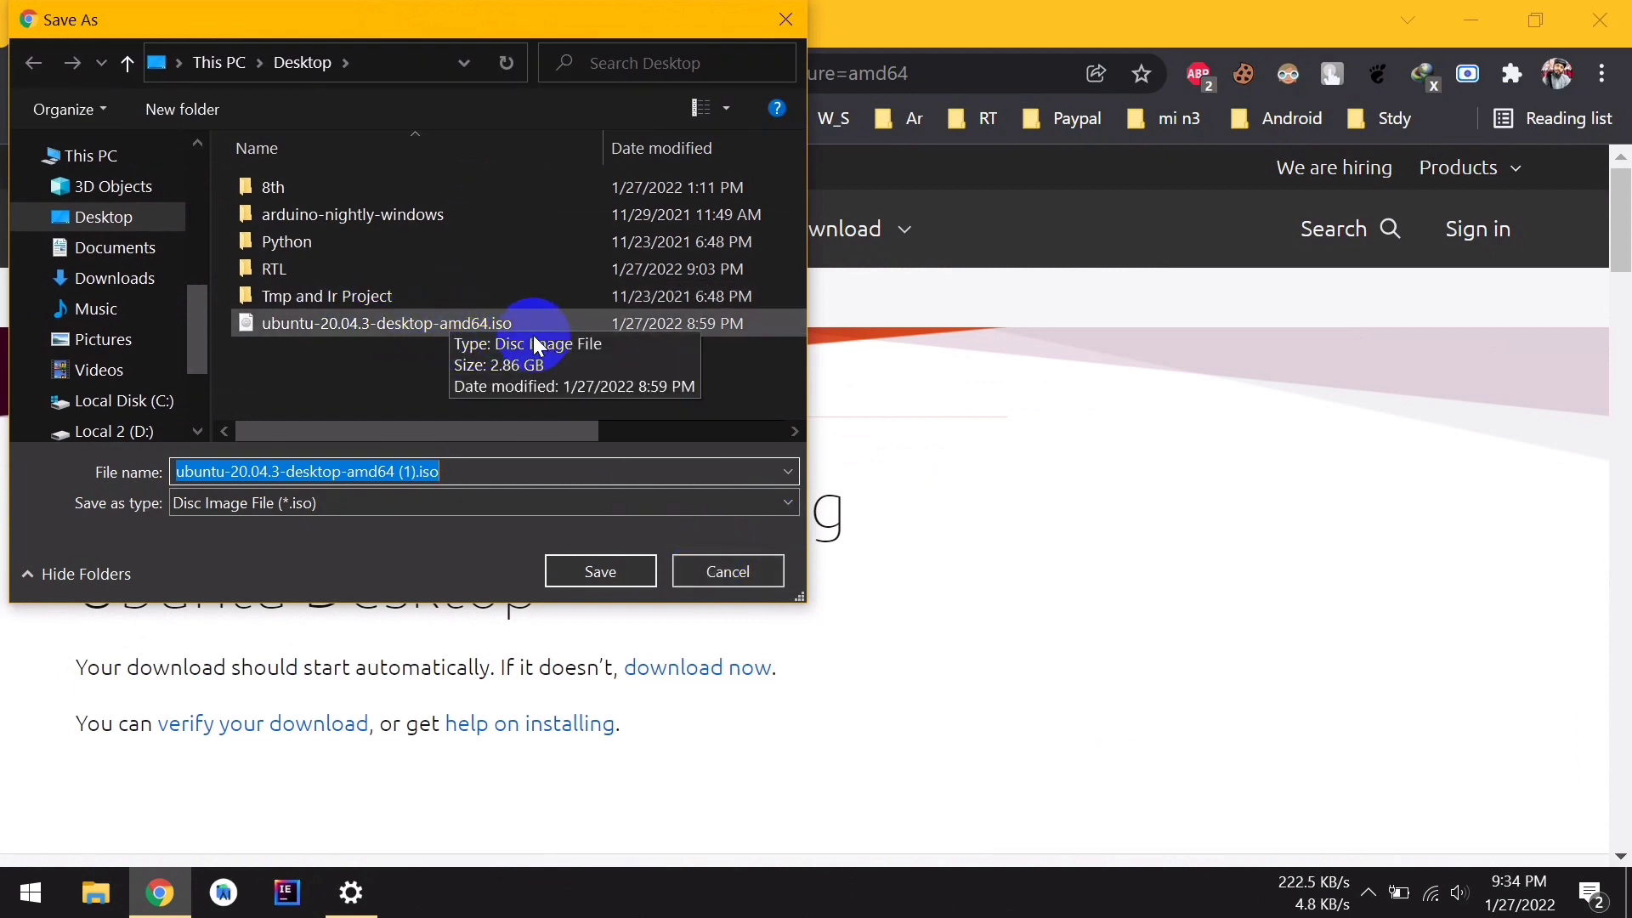
pyautogui.click(721, 571)
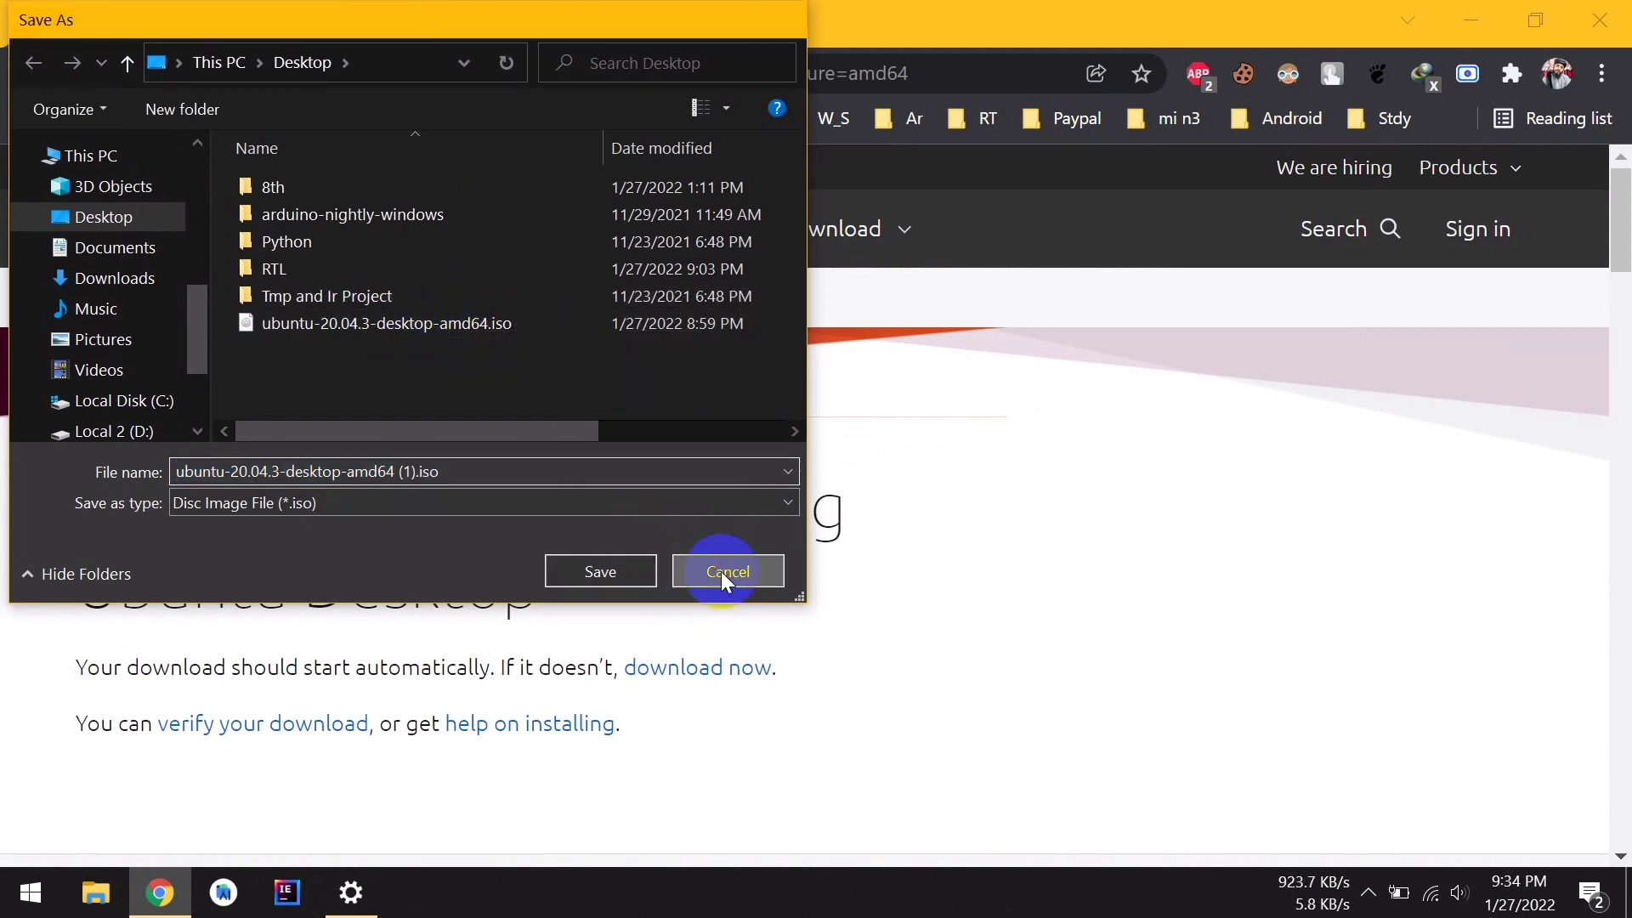
pyautogui.click(554, 25)
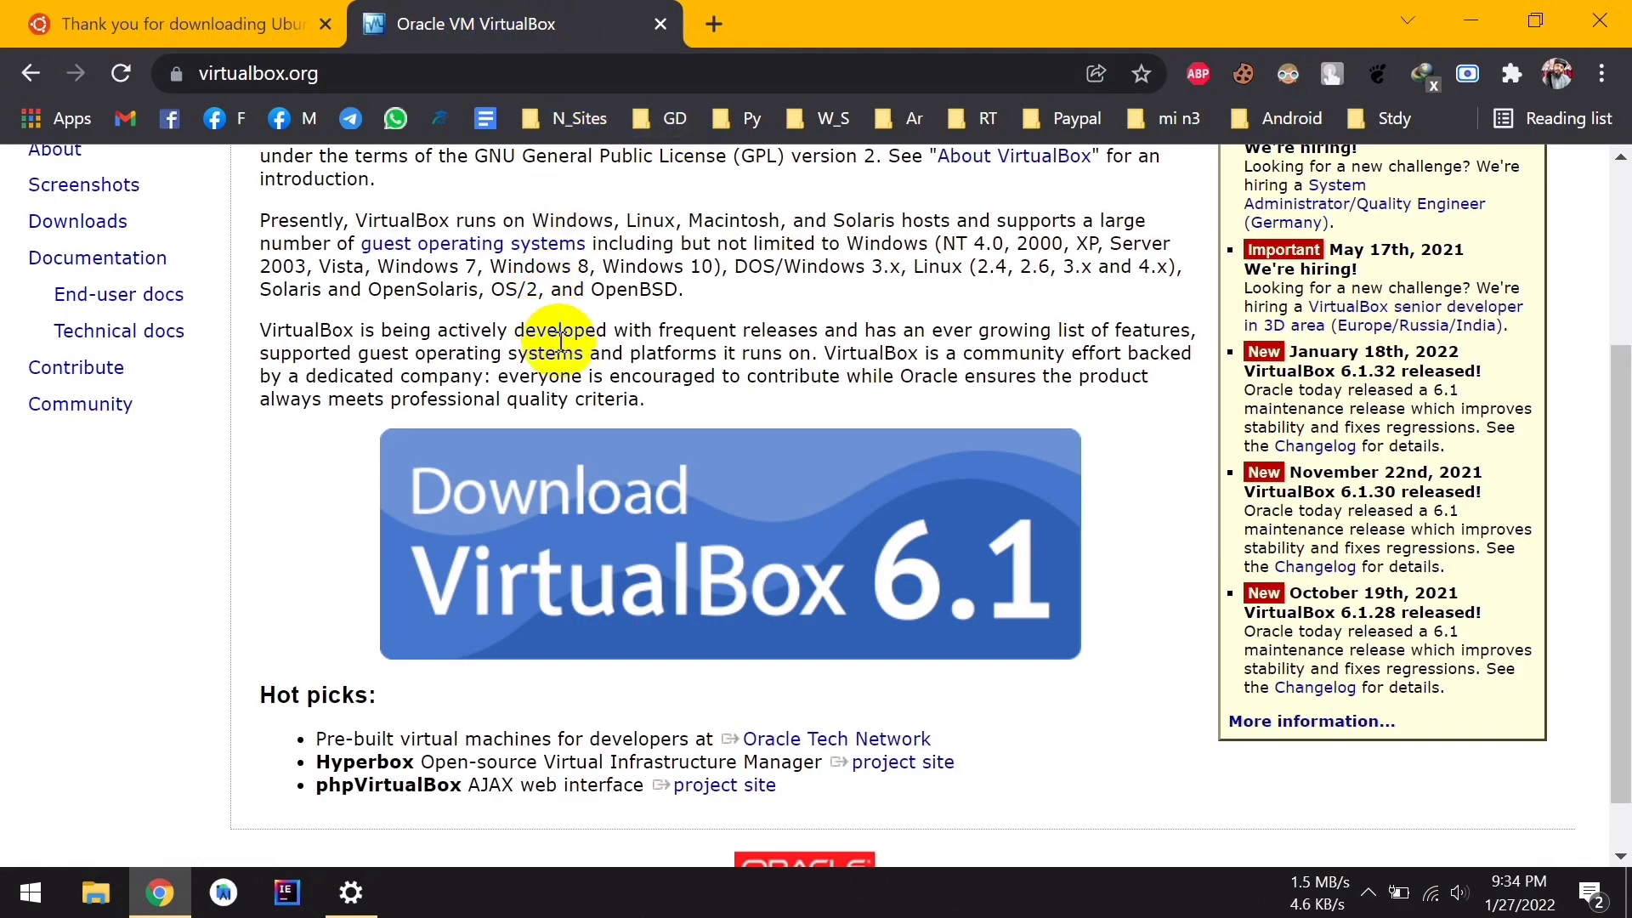
# Go to the VirtualBox downloads page through the Download VirtualBox 6.1 banner
pyautogui.scroll(3, 390, 271)
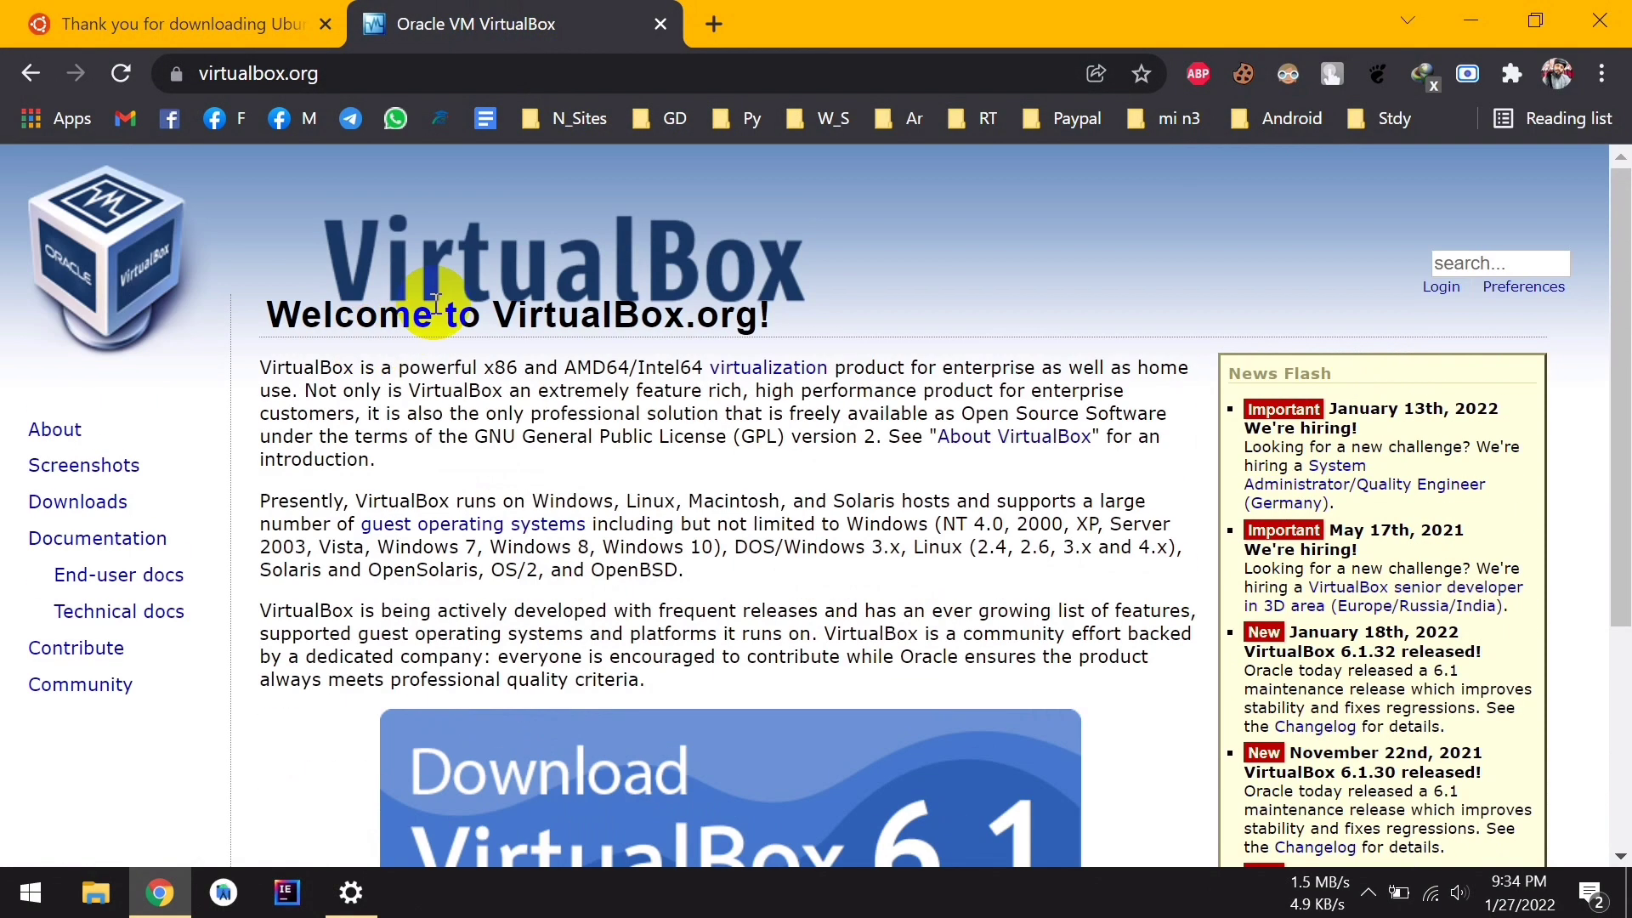
pyautogui.scroll(-3, 431, 303)
pyautogui.scroll(1, 728, 382)
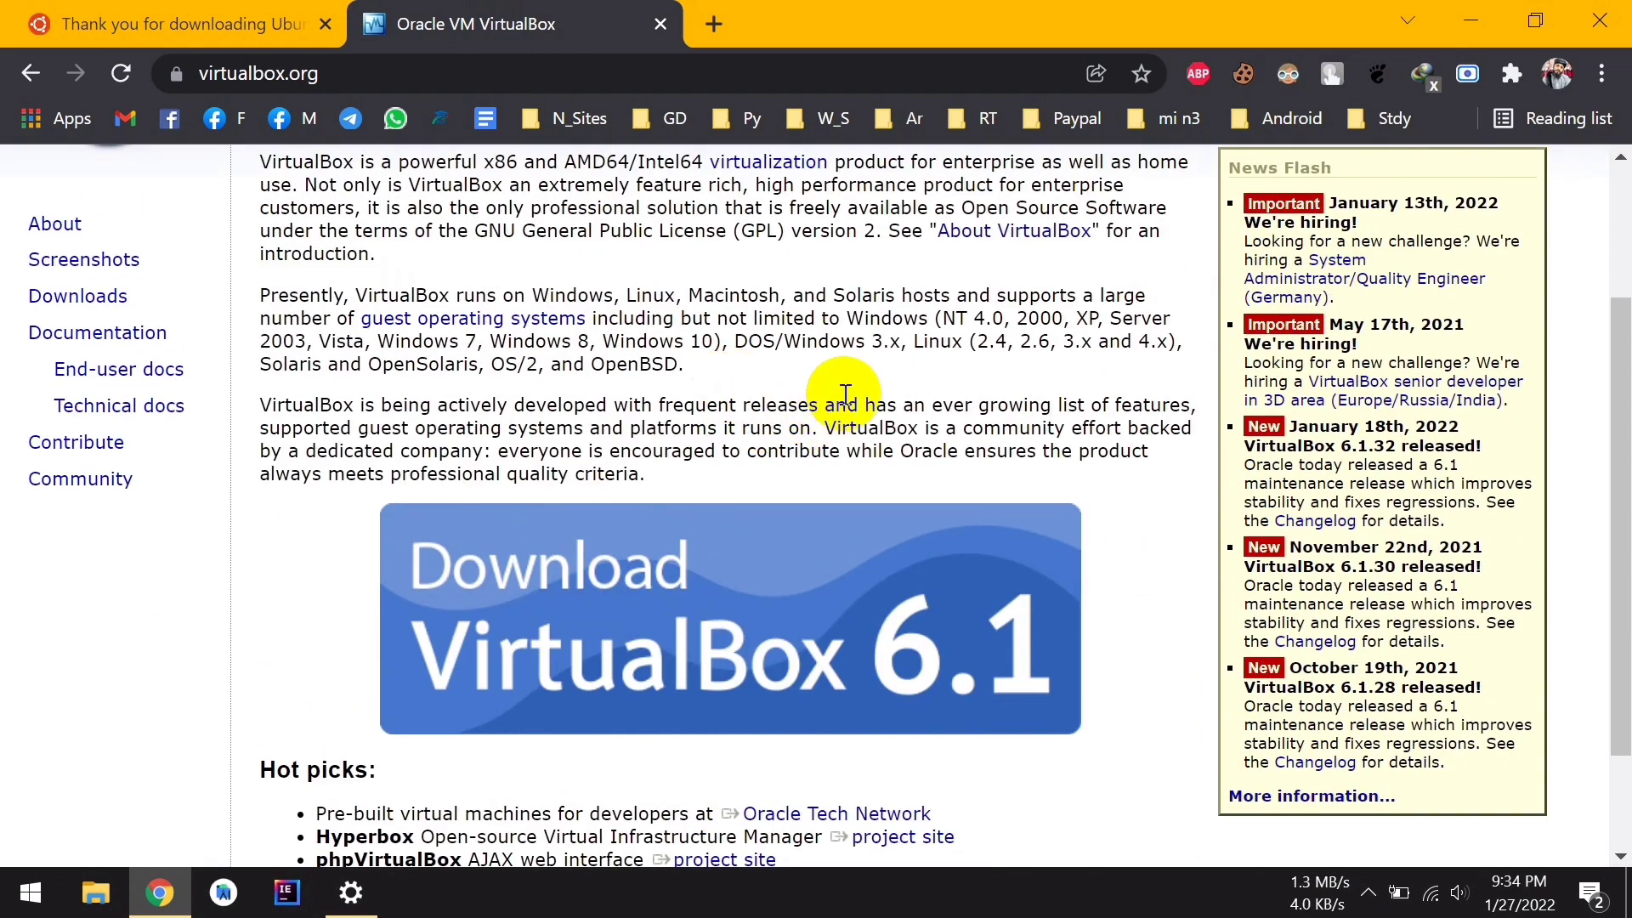
pyautogui.click(702, 636)
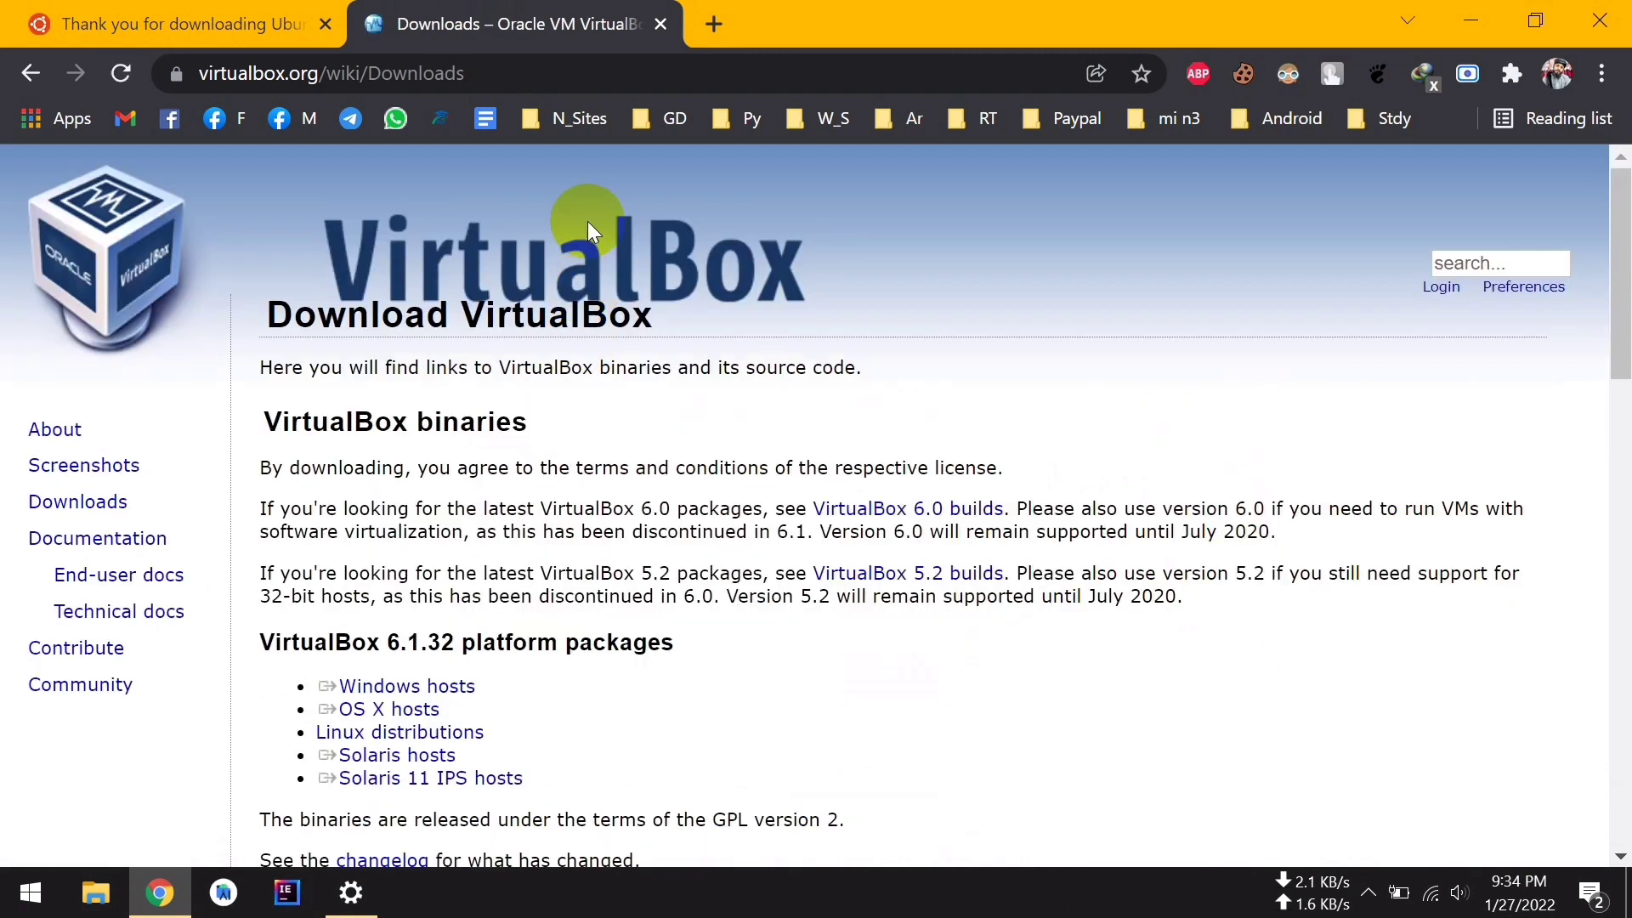
# Request the Windows hosts installer, cancel the duplicate save, and show the desktop
pyautogui.scroll(-2, 657, 586)
pyautogui.click(416, 551)
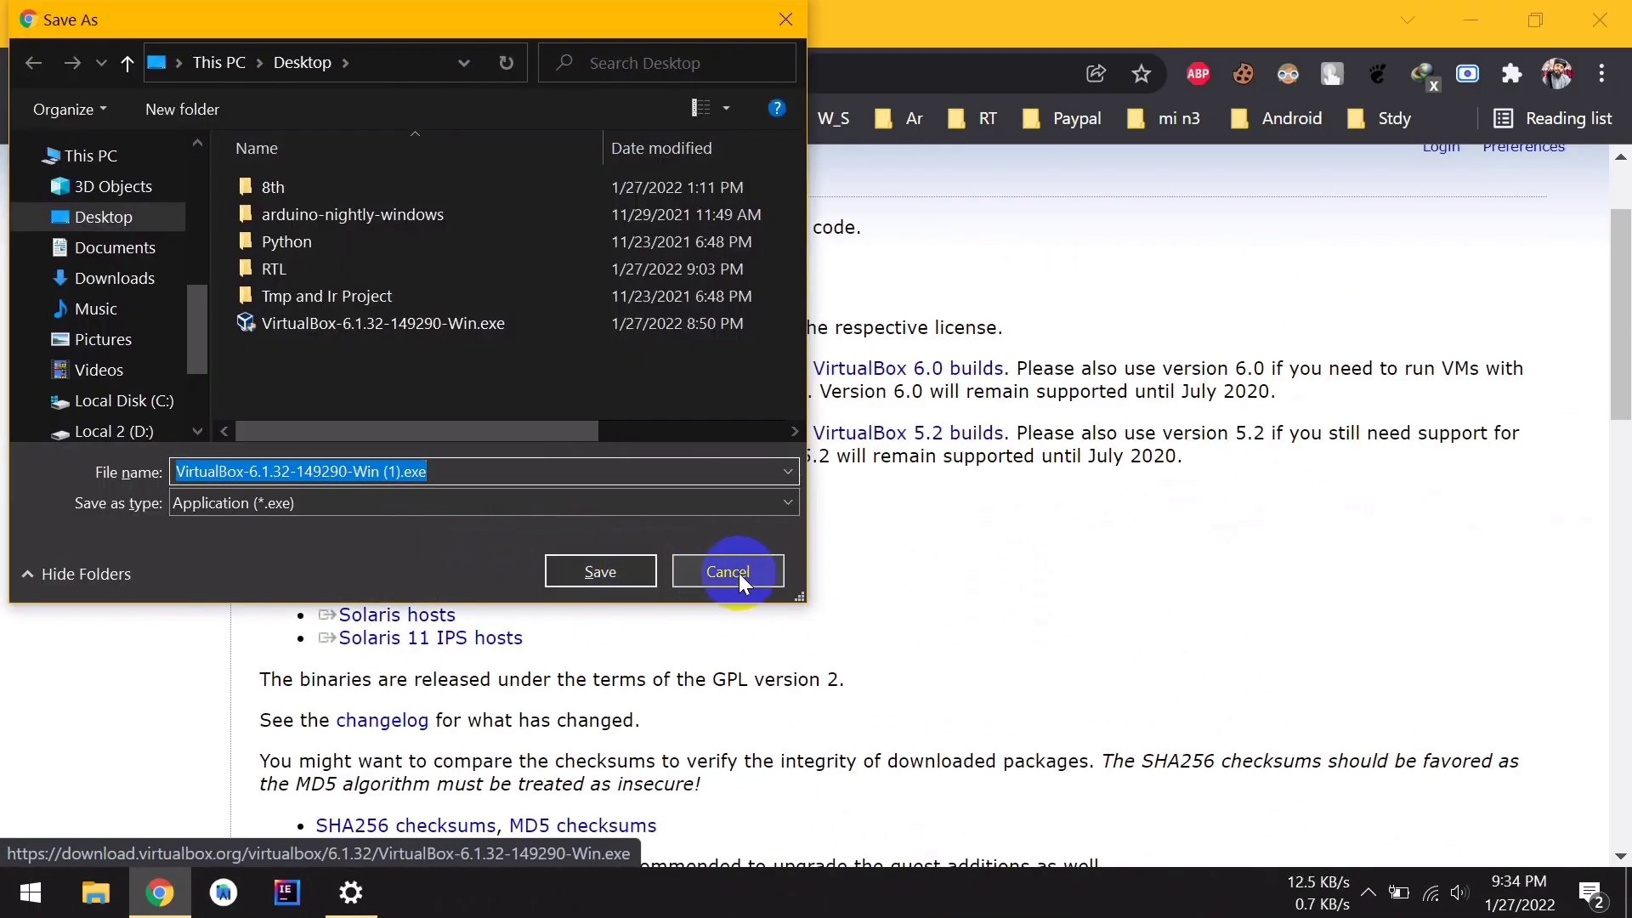
pyautogui.click(730, 572)
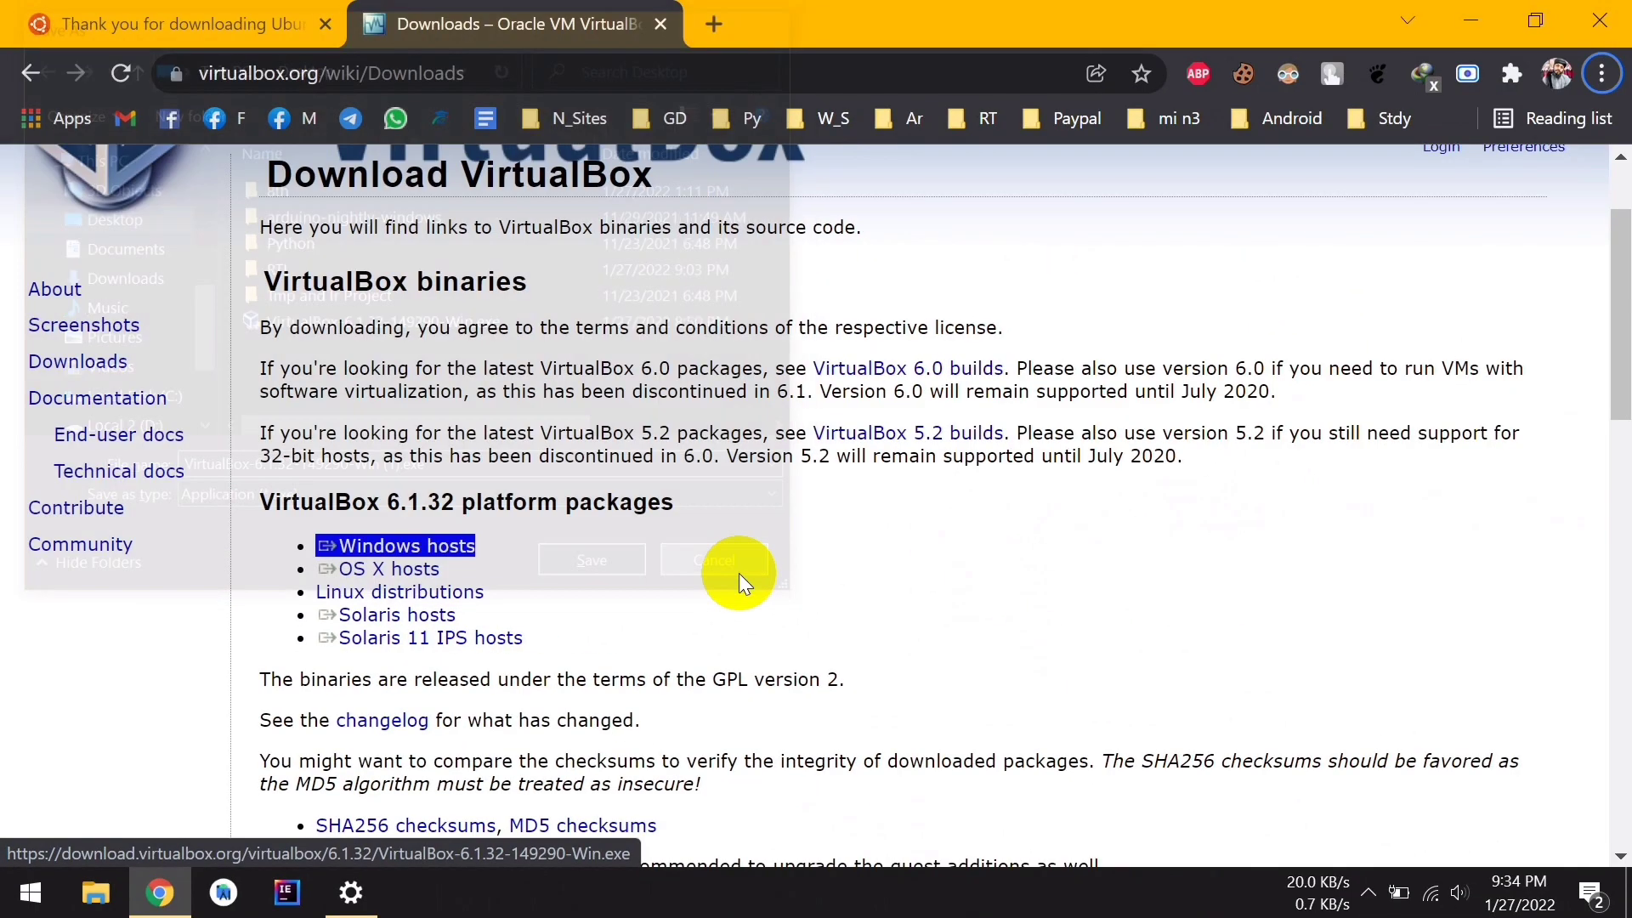
pyautogui.press('super+d')
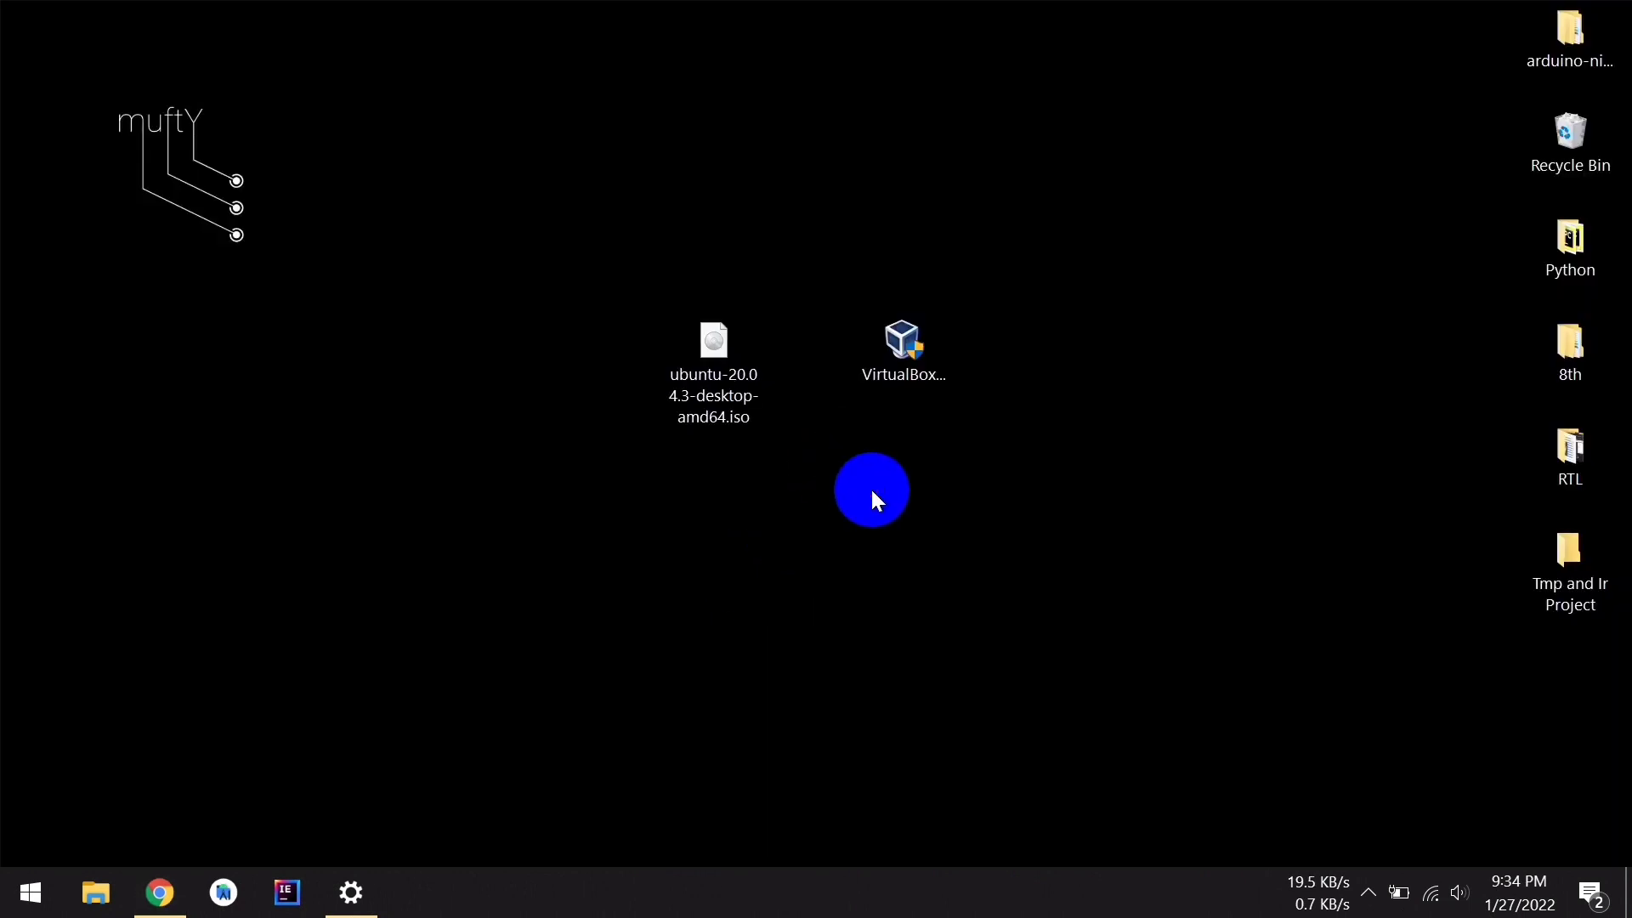
# Inspect the details of the Ubuntu ISO and VirtualBox-6.1.32-149290-Win.exe desktop icons
pyautogui.click(907, 388)
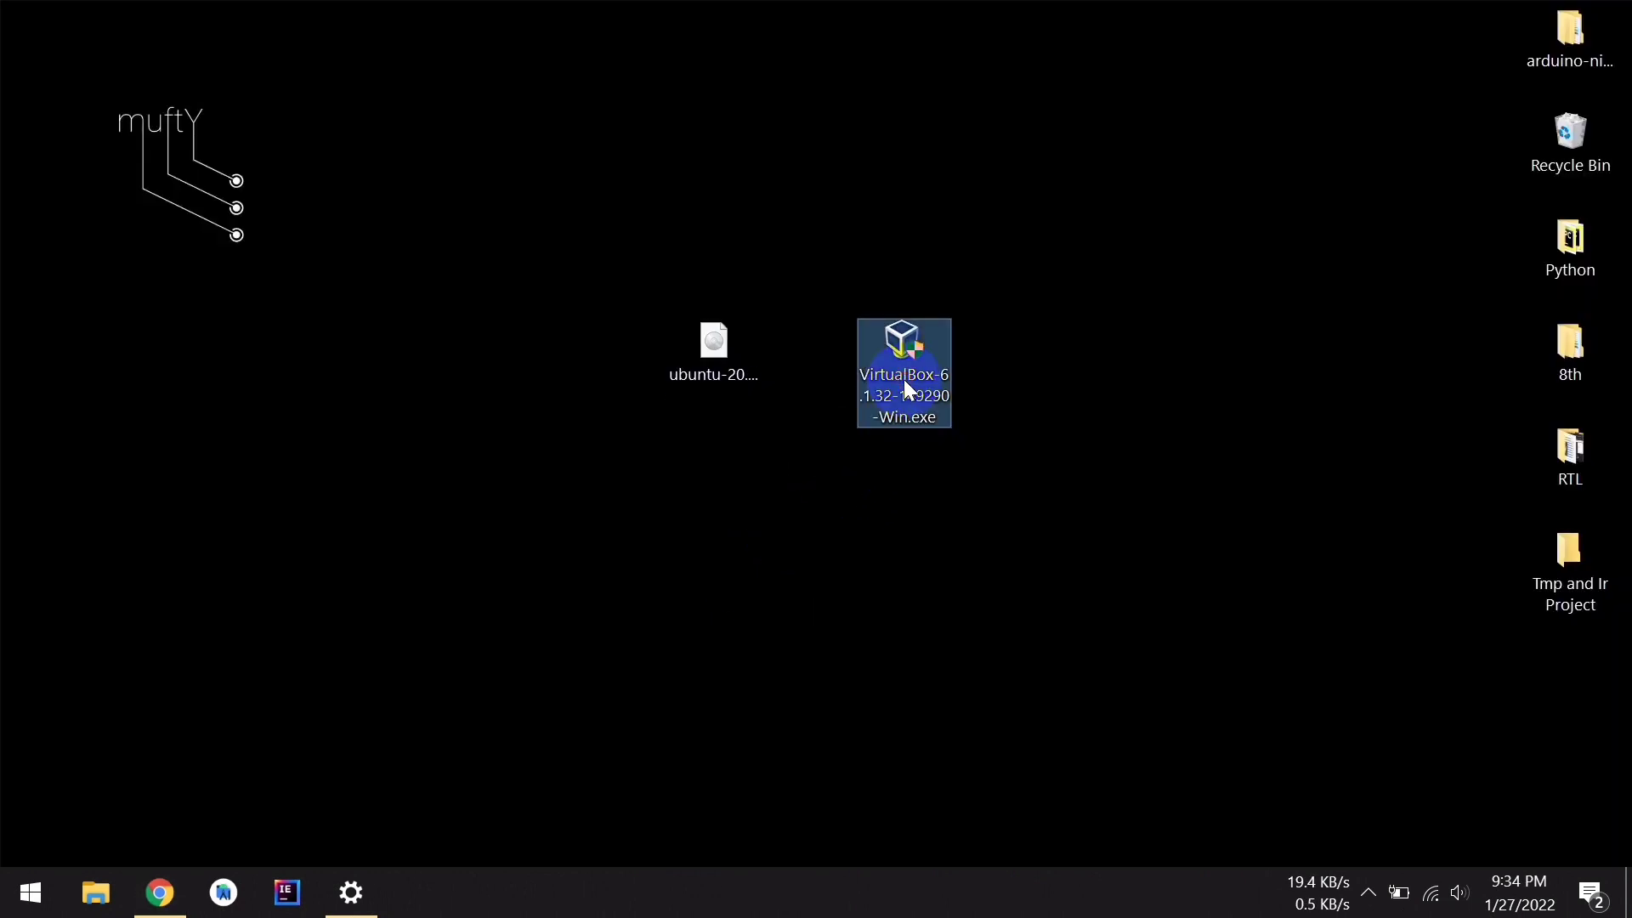
pyautogui.click(719, 376)
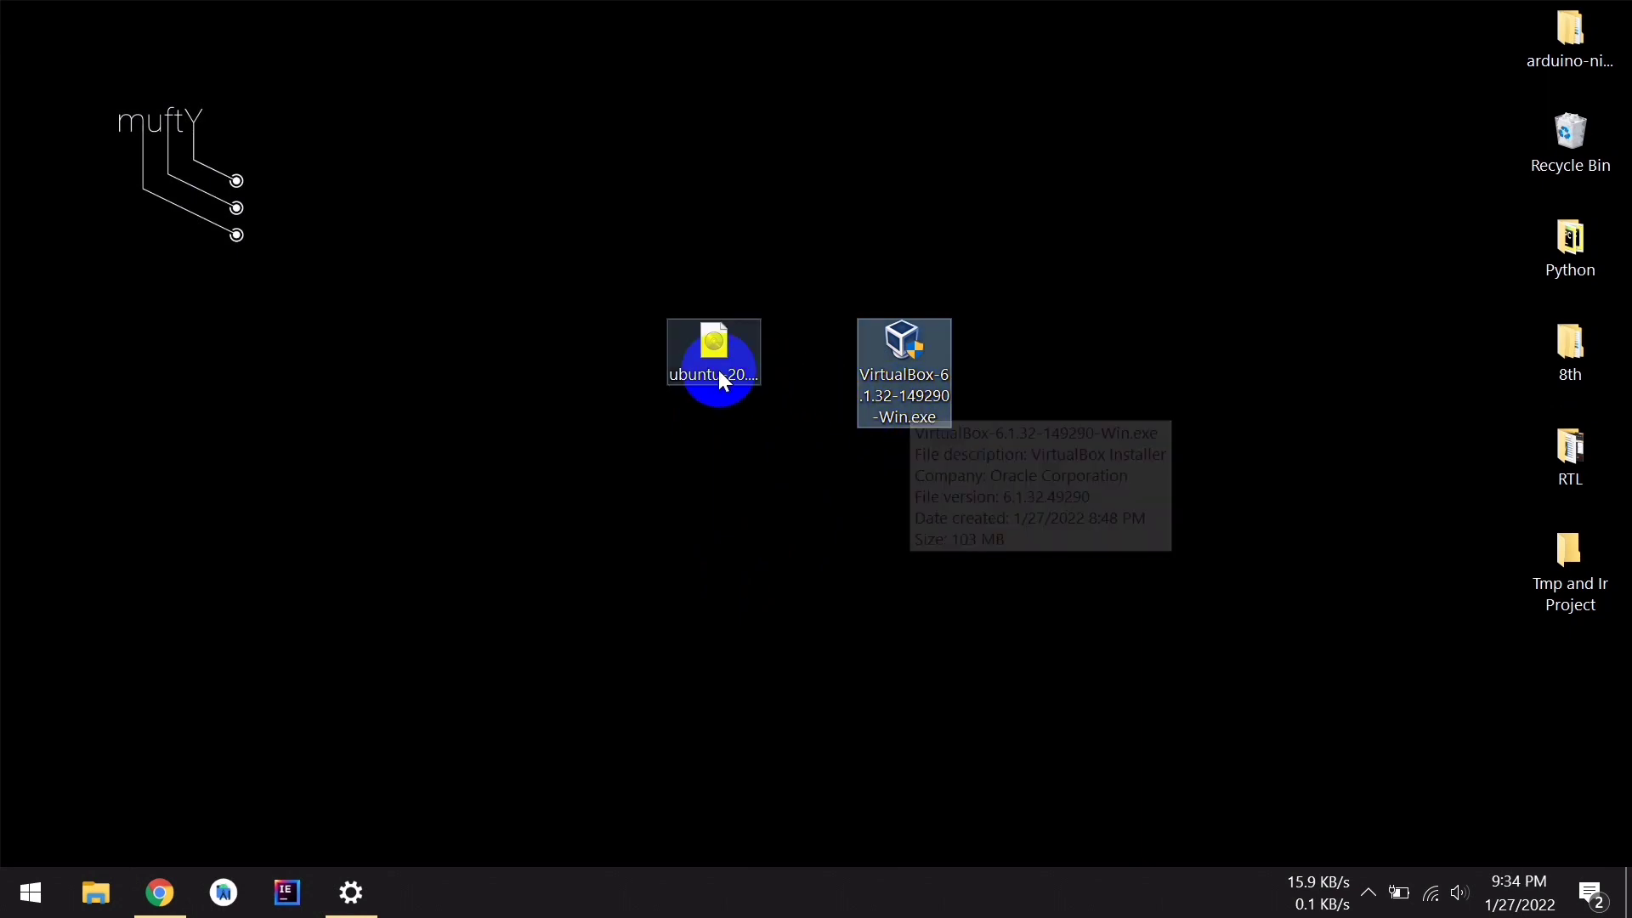
pyautogui.click(719, 372)
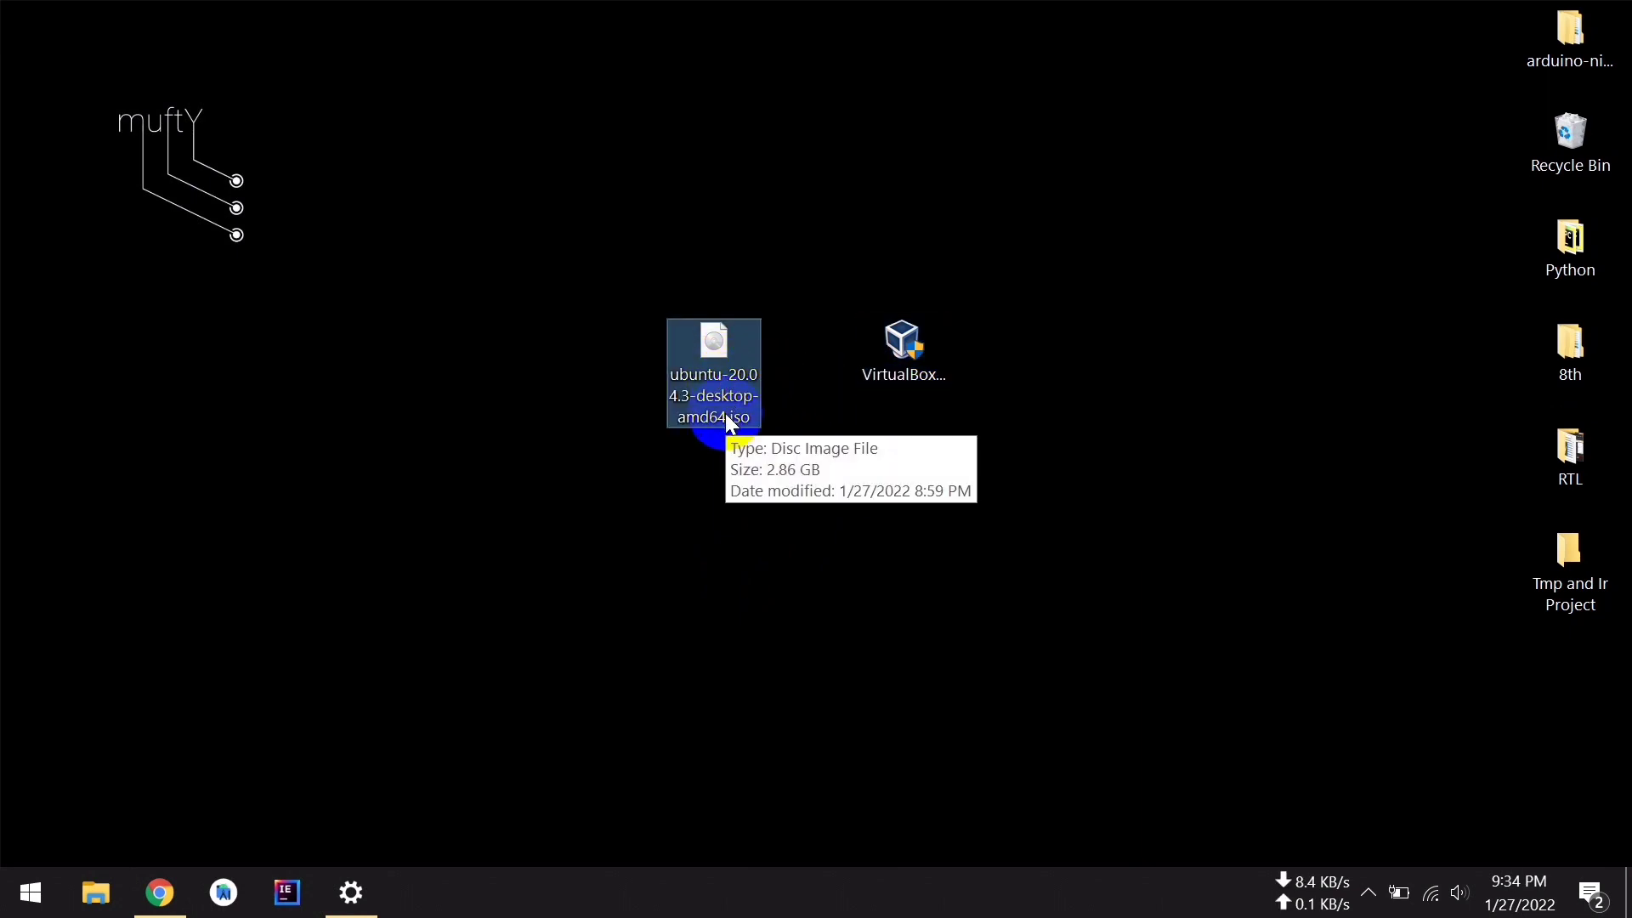
pyautogui.click(793, 546)
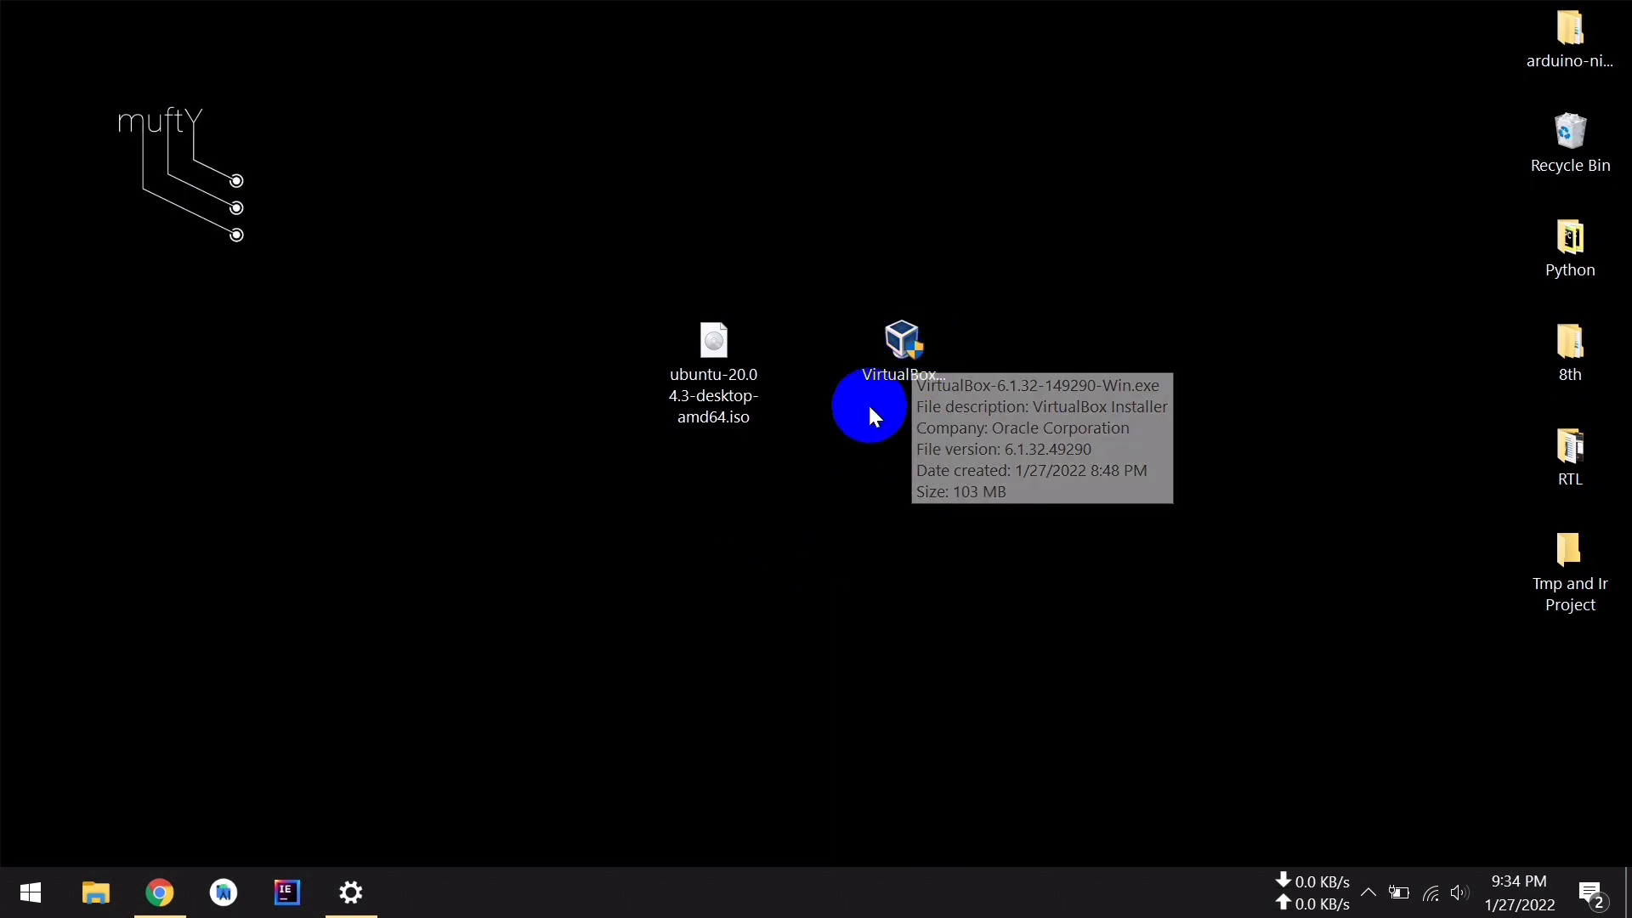
pyautogui.click(906, 366)
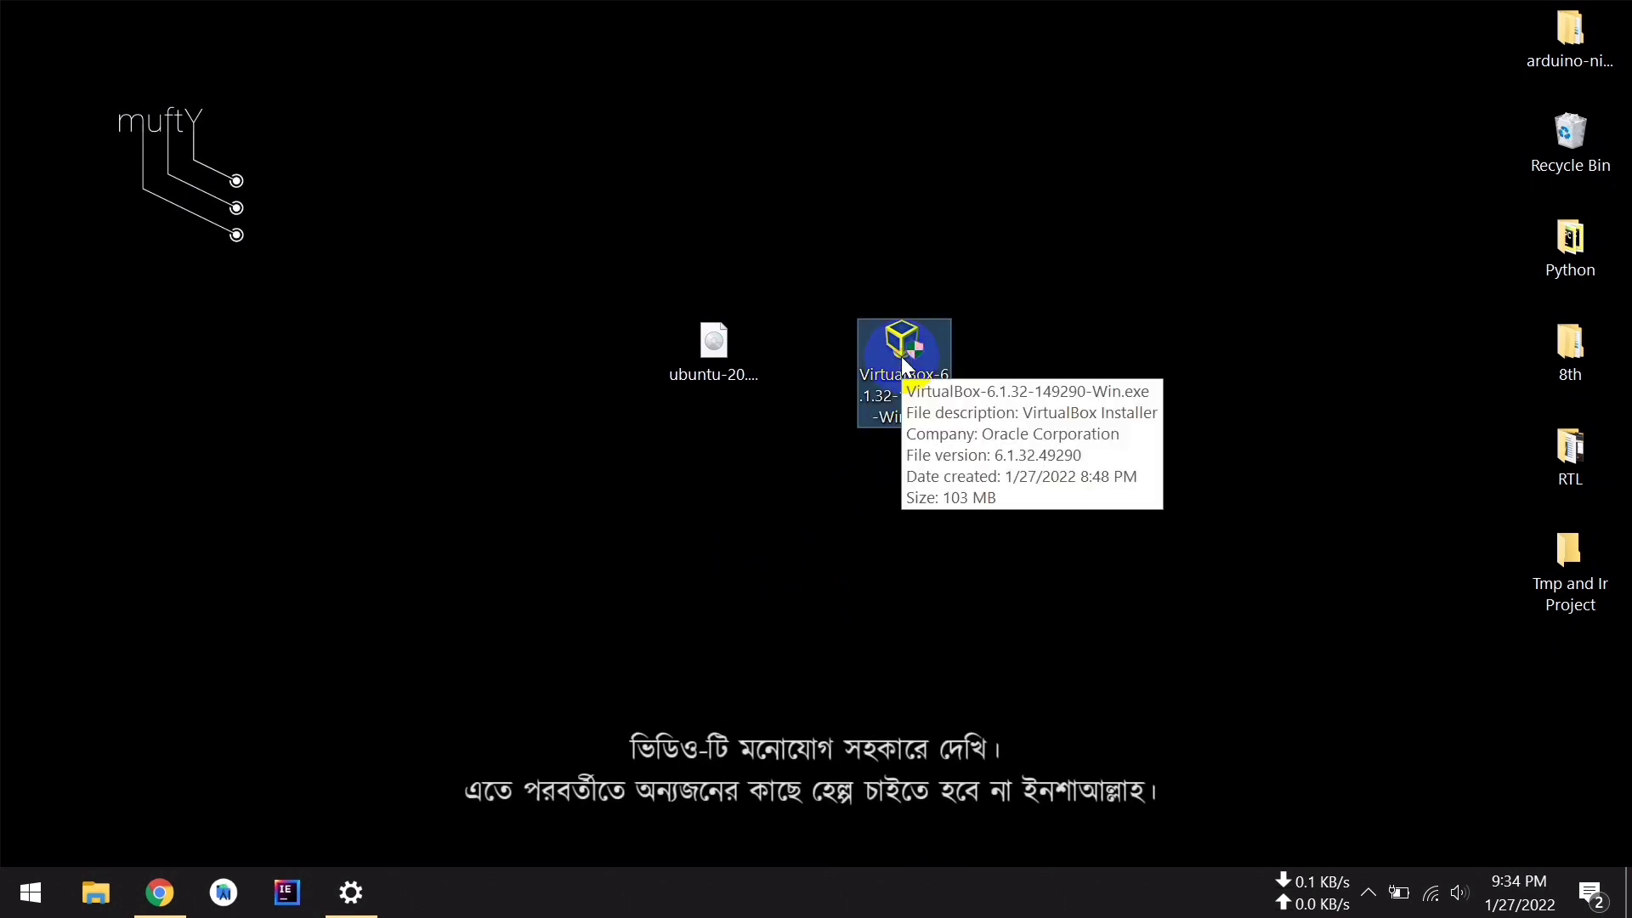
pyautogui.click(650, 623)
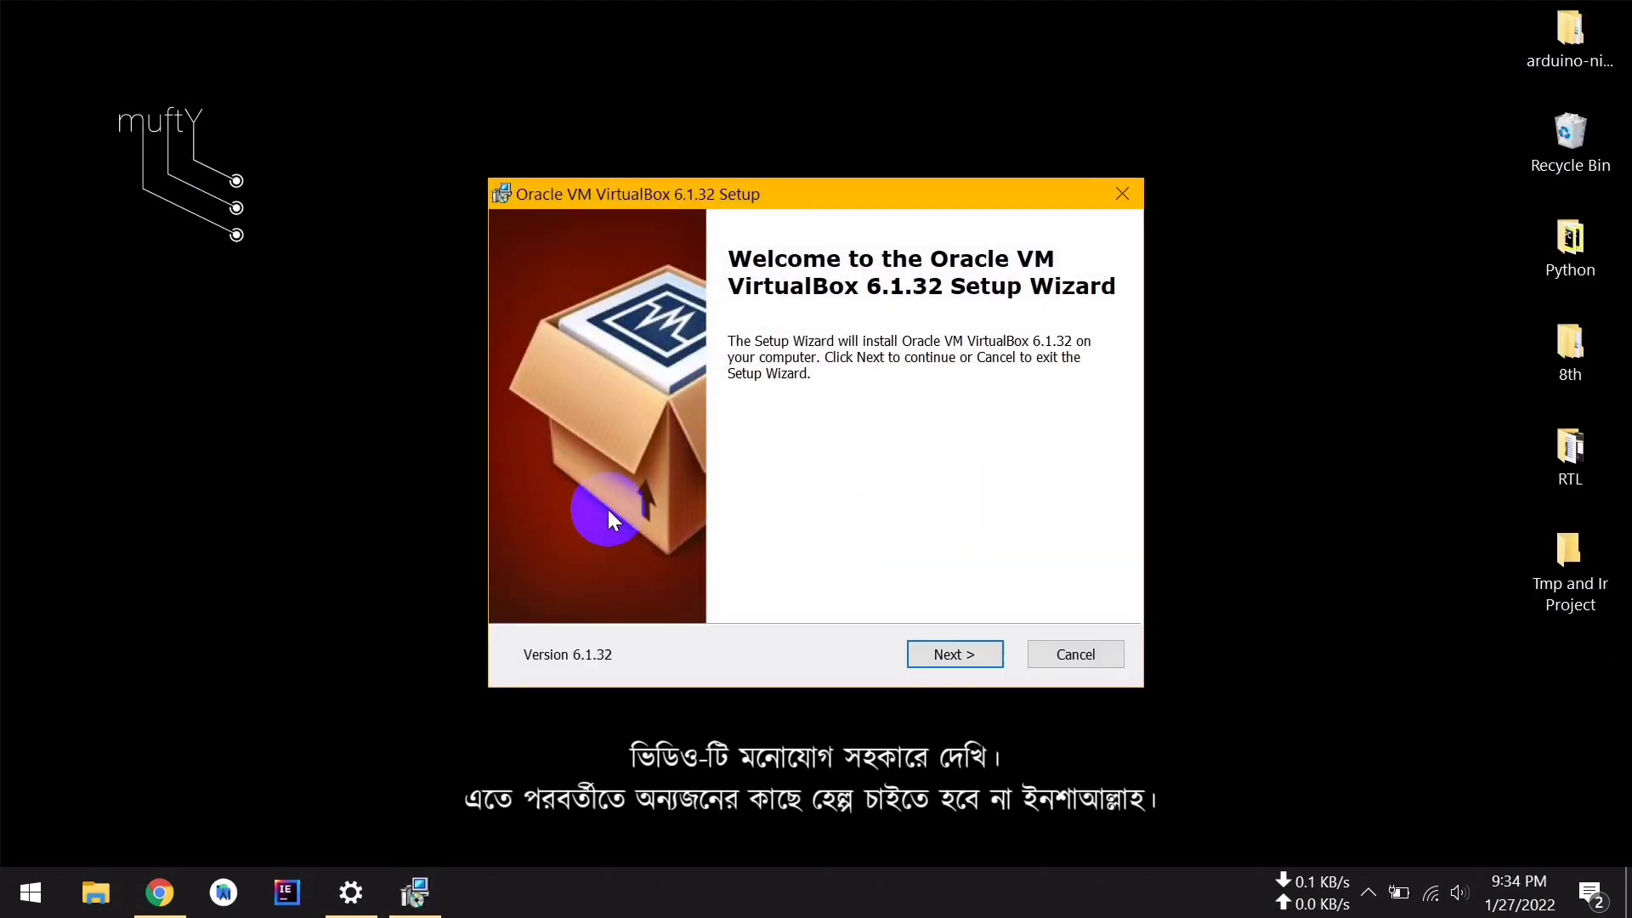
# Install VirtualBox 6.1.32 with default features, accepting the network interfaces warning
pyautogui.click(985, 656)
pyautogui.click(946, 655)
pyautogui.click(947, 654)
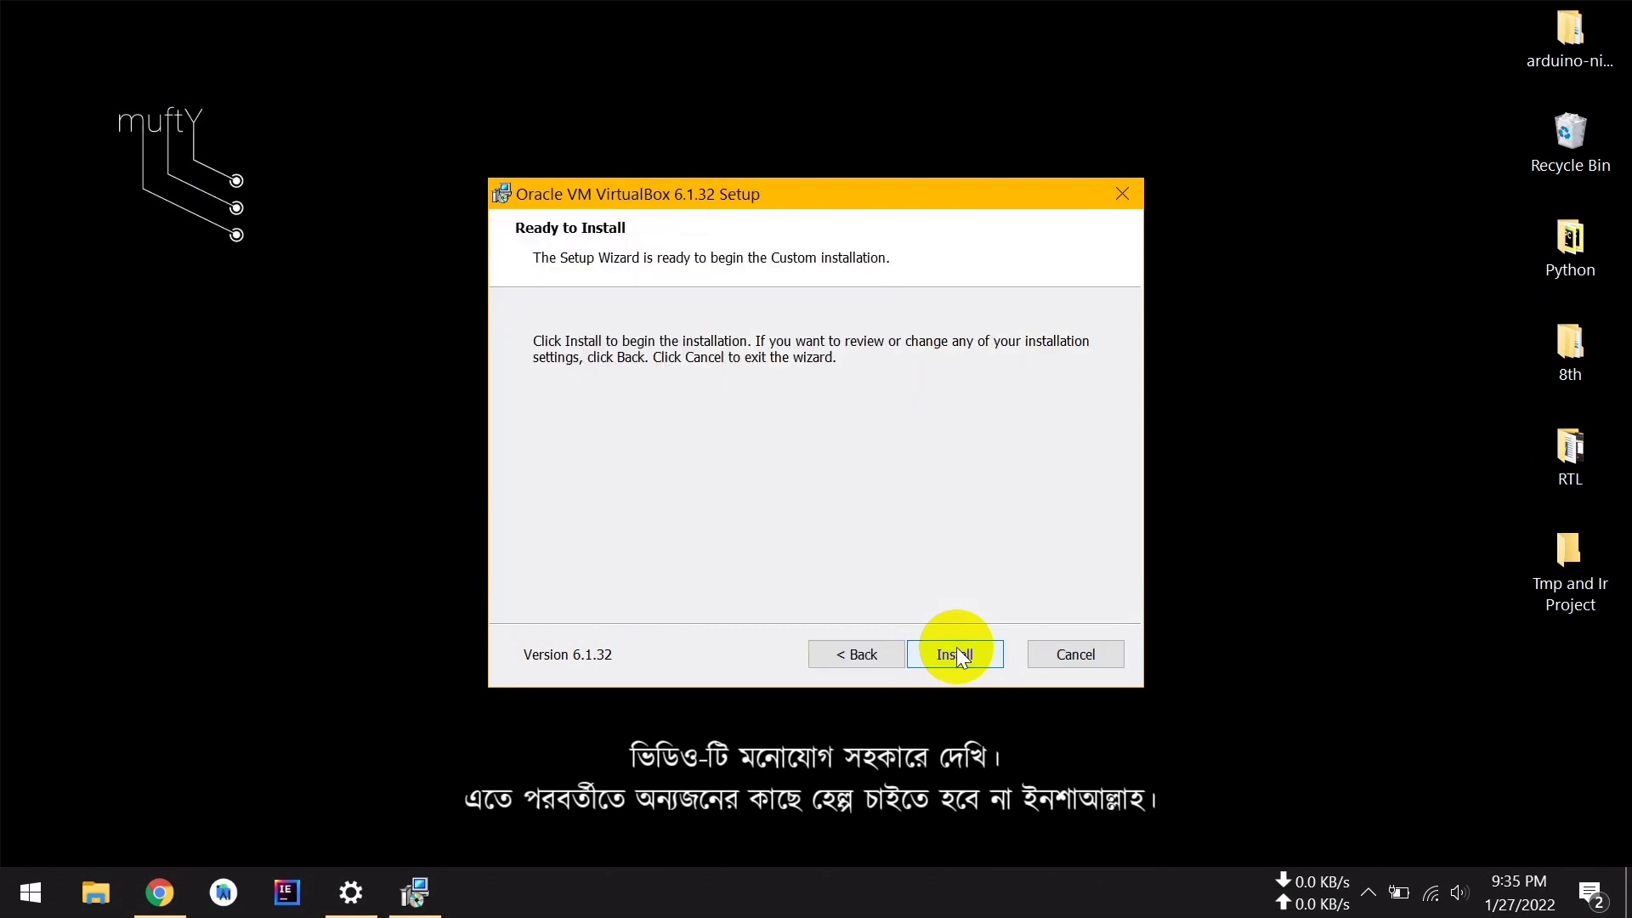
pyautogui.click(956, 654)
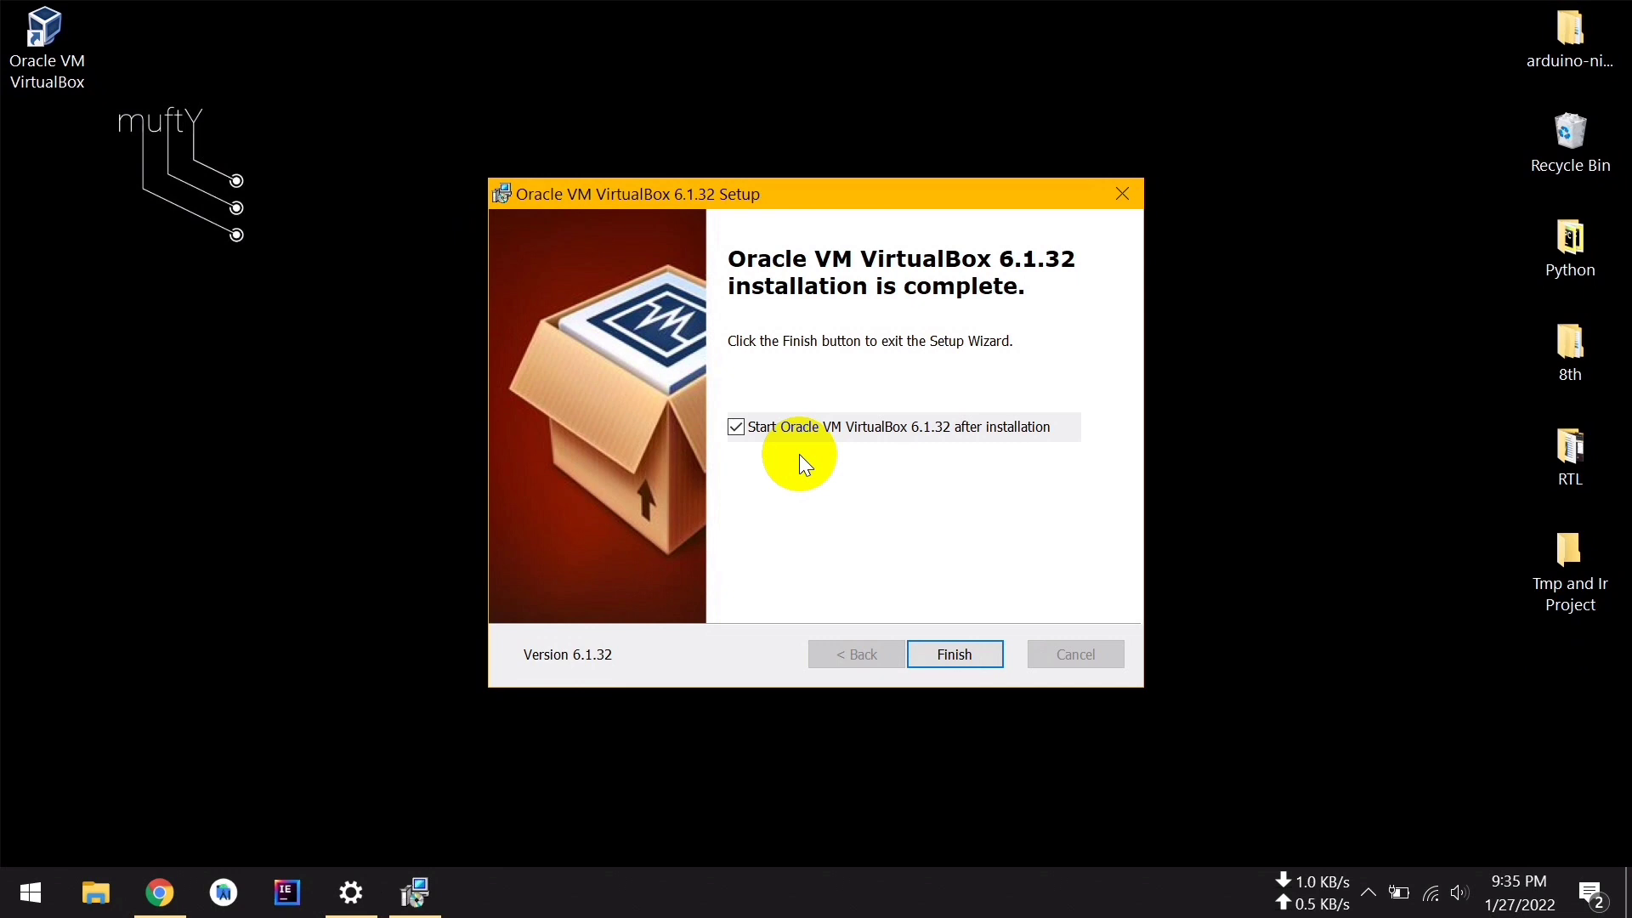
pyautogui.click(986, 655)
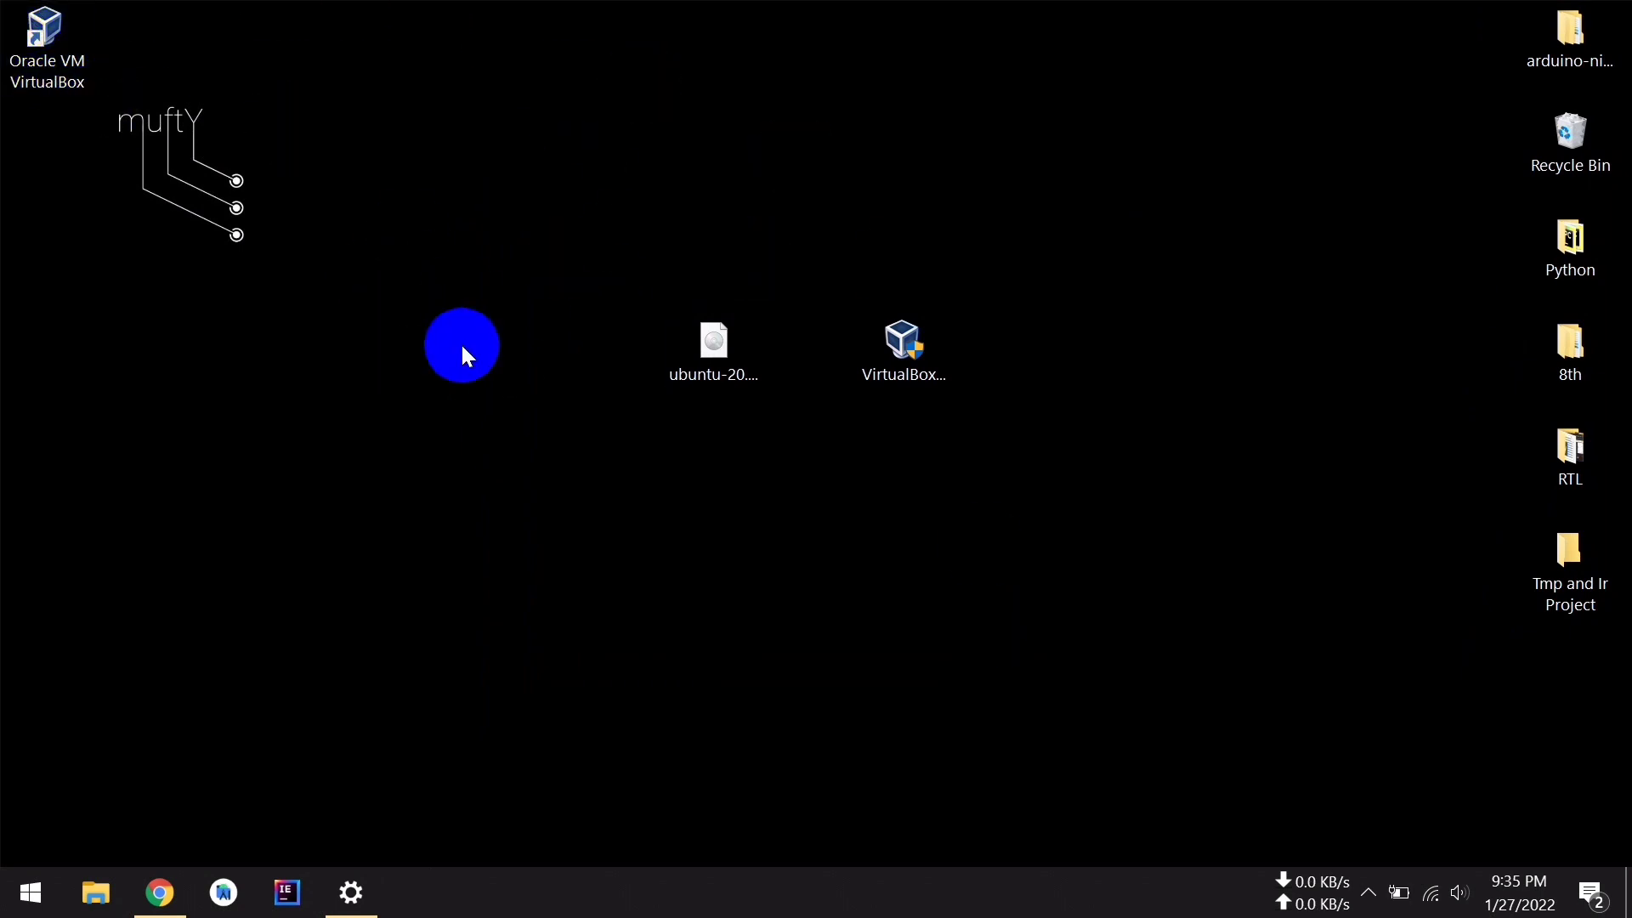
# Refresh the desktop, reposition VirtualBox Manager, and start a new virtual machine
pyautogui.rightClick(485, 183)
pyautogui.click(554, 265)
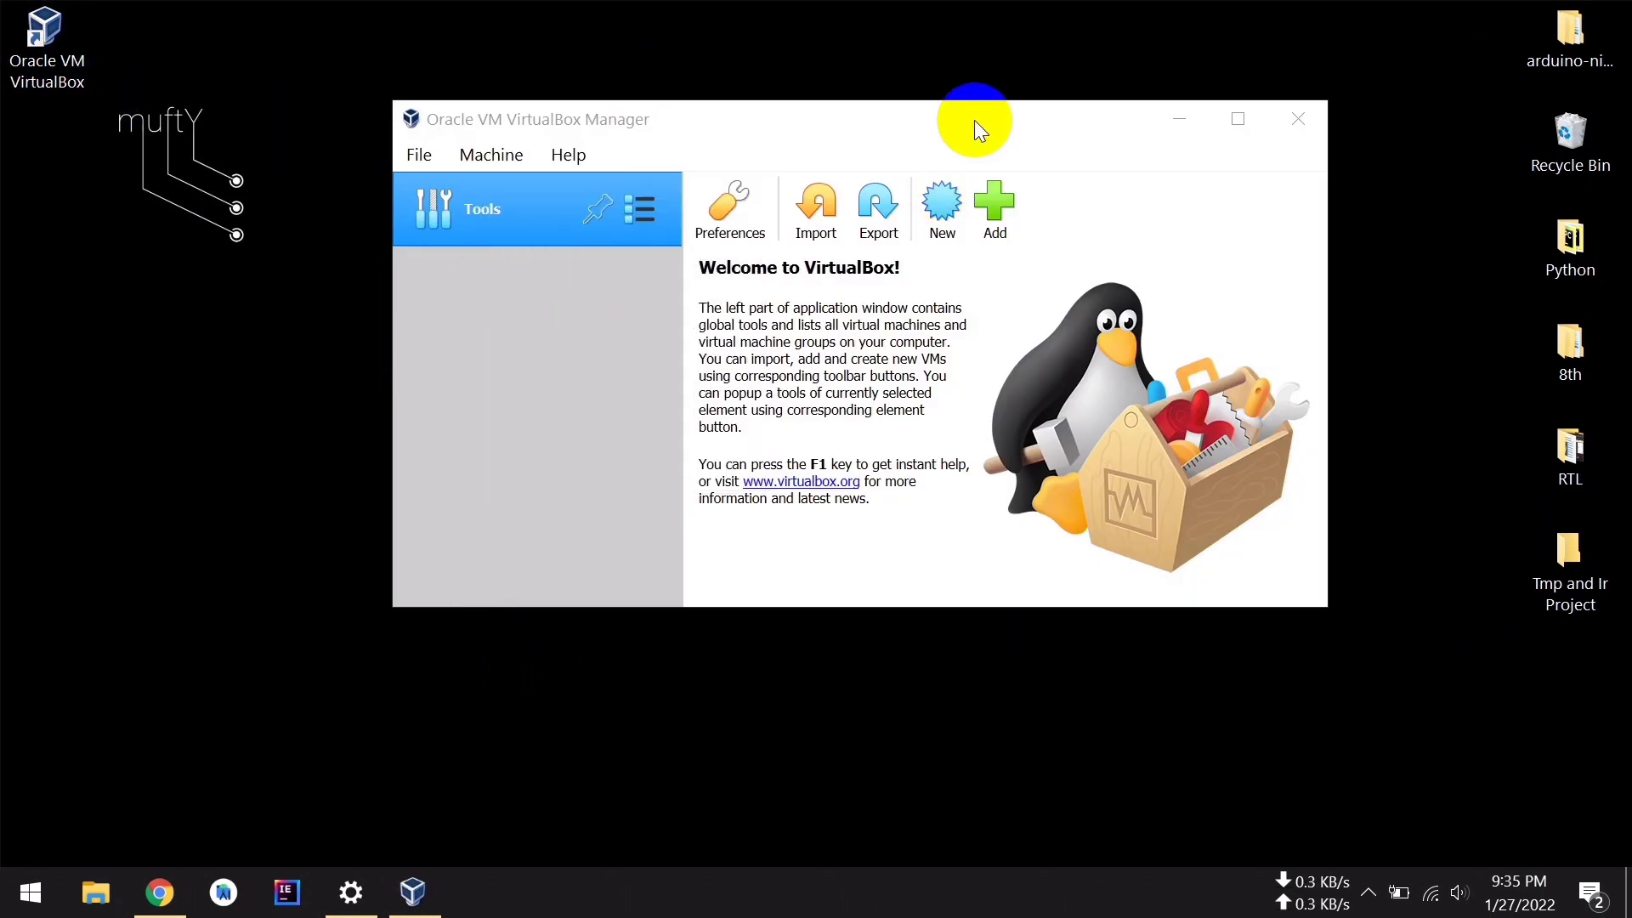
pyautogui.moveTo(975, 121)
pyautogui.mouseDown()
pyautogui.moveTo(1029, 124)
pyautogui.moveTo(1004, 115)
pyautogui.mouseUp()
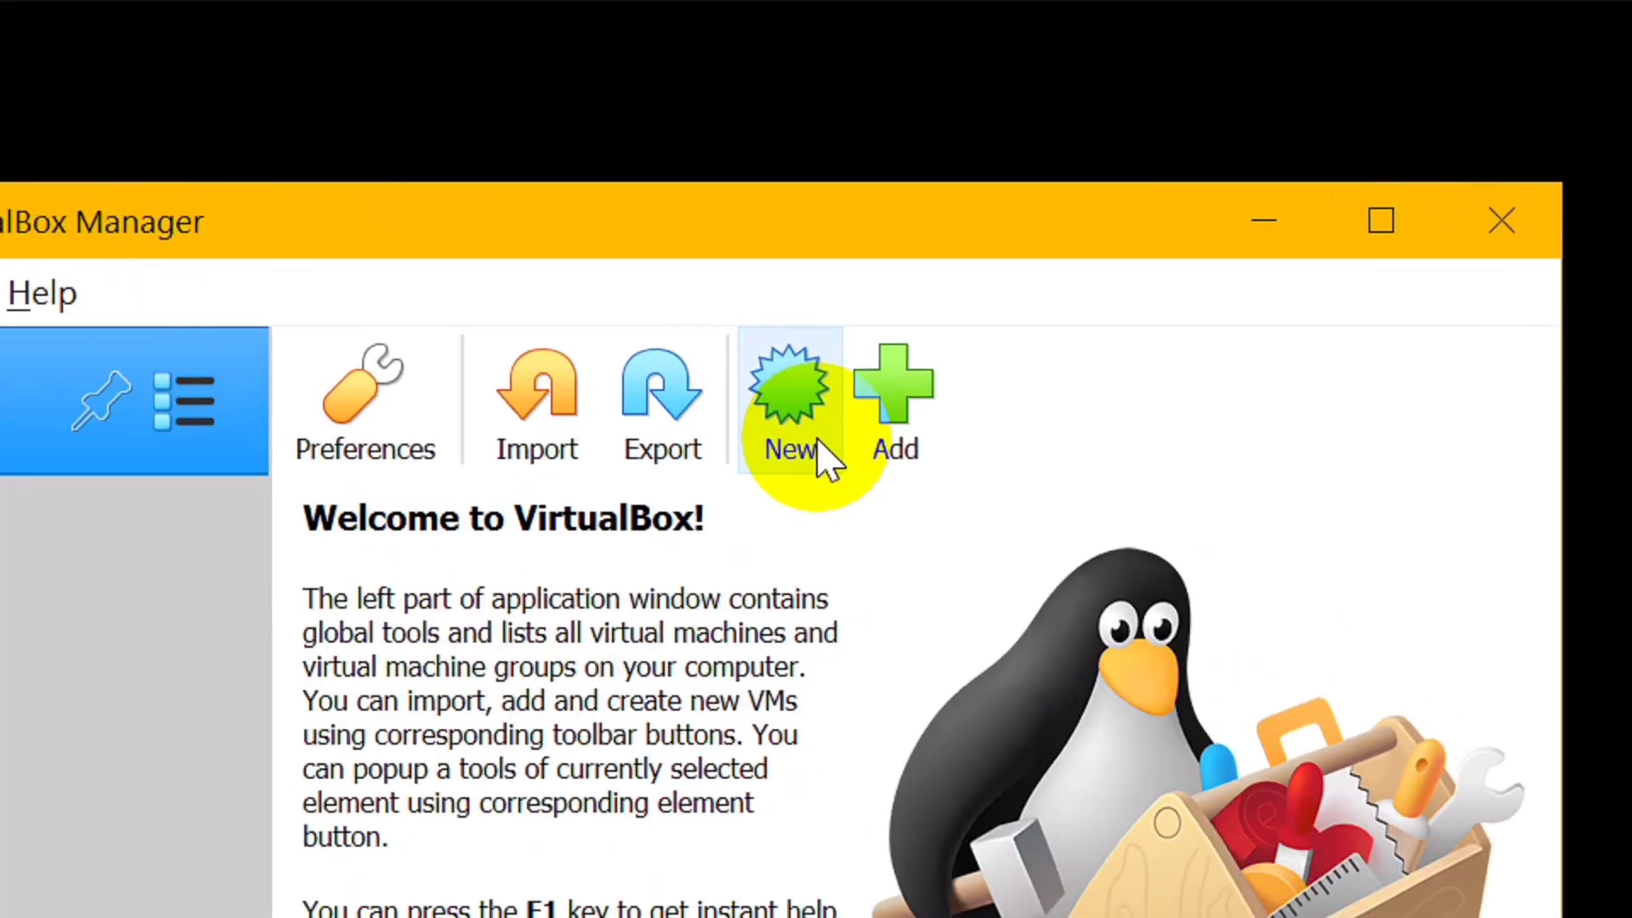
pyautogui.click(978, 218)
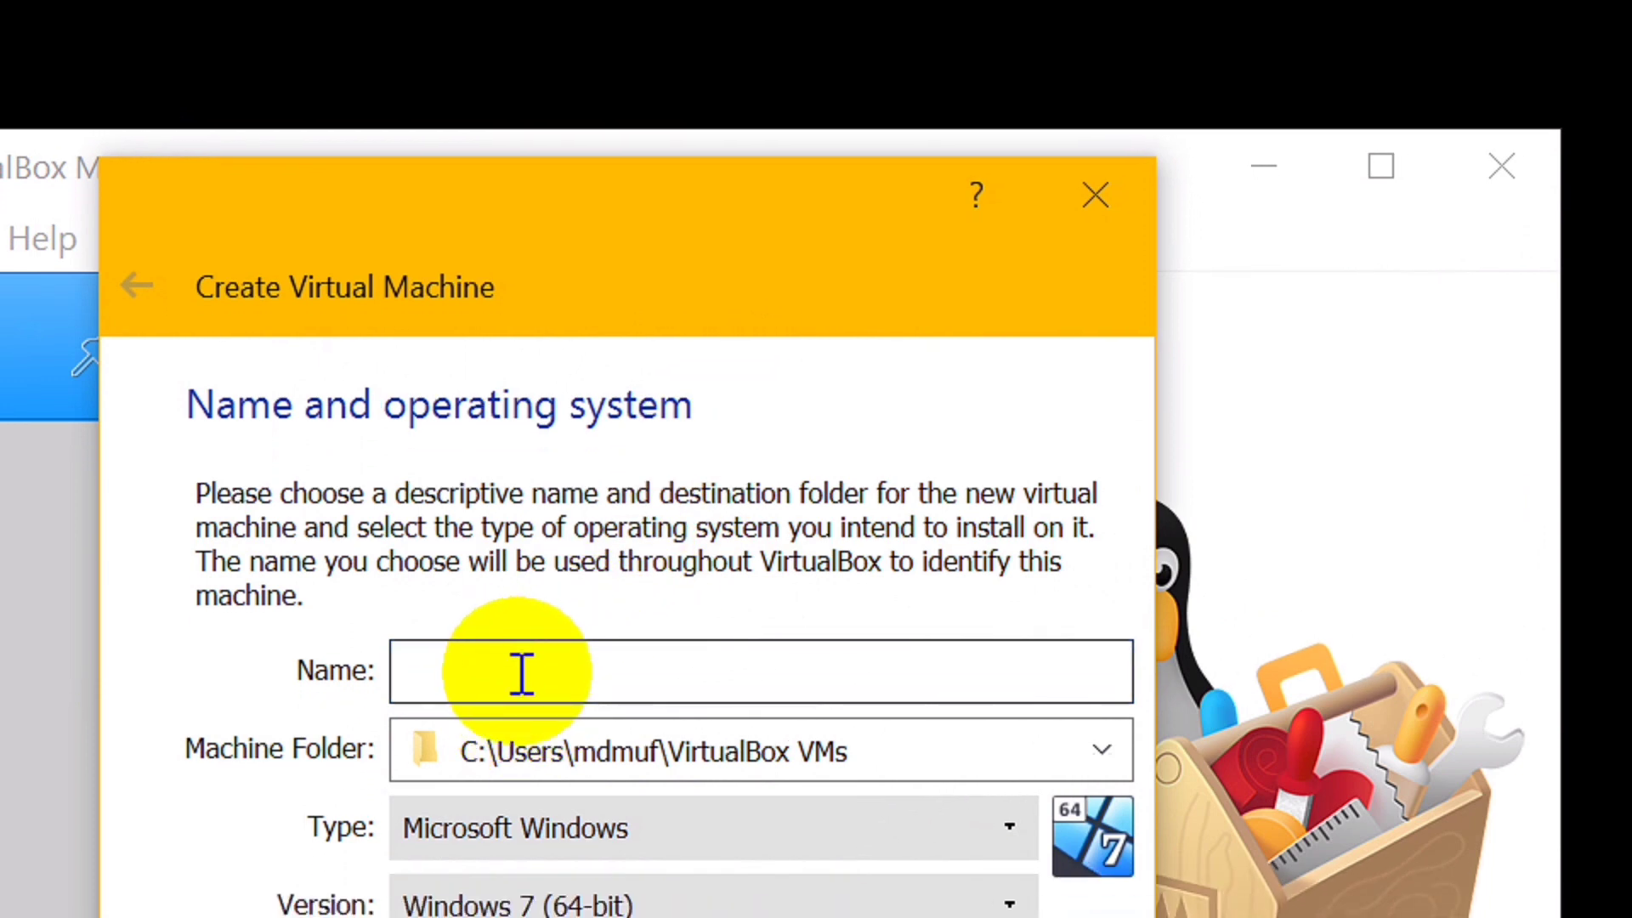
# Name the machine Mufty Pro and set its version to Windows 10 (64-bit)
pyautogui.write('mUFTY')
pyautogui.press('BackSpace')
pyautogui.press('BackSpace')
pyautogui.press('BackSpace')
pyautogui.press('BackSpace')
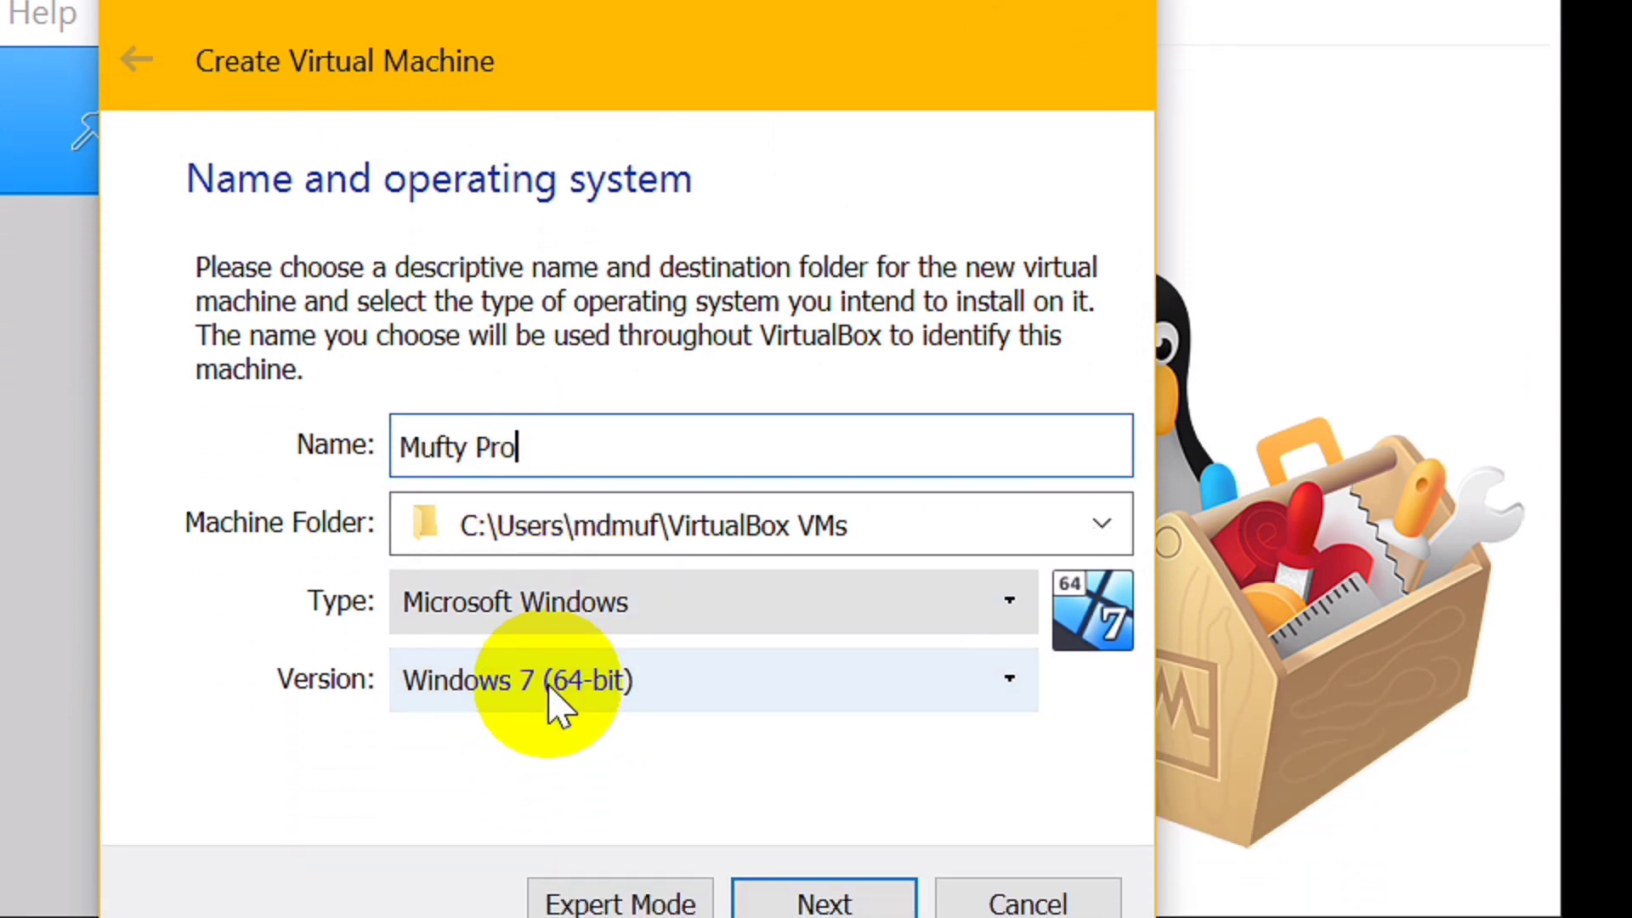
pyautogui.click(609, 684)
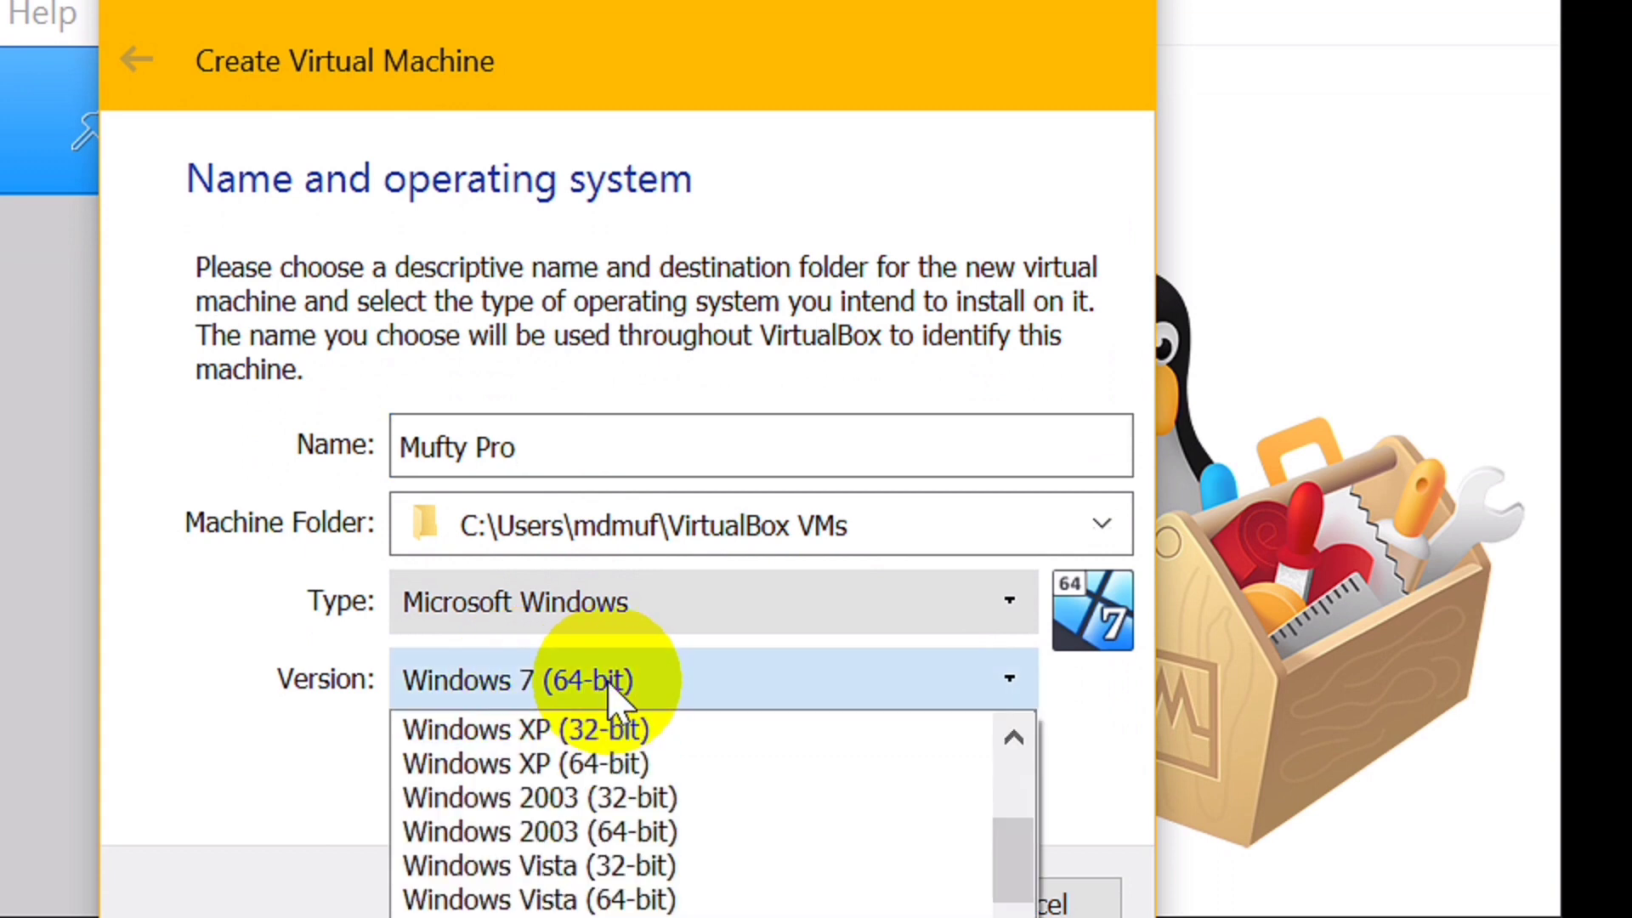
pyautogui.scroll(-3, 646, 850)
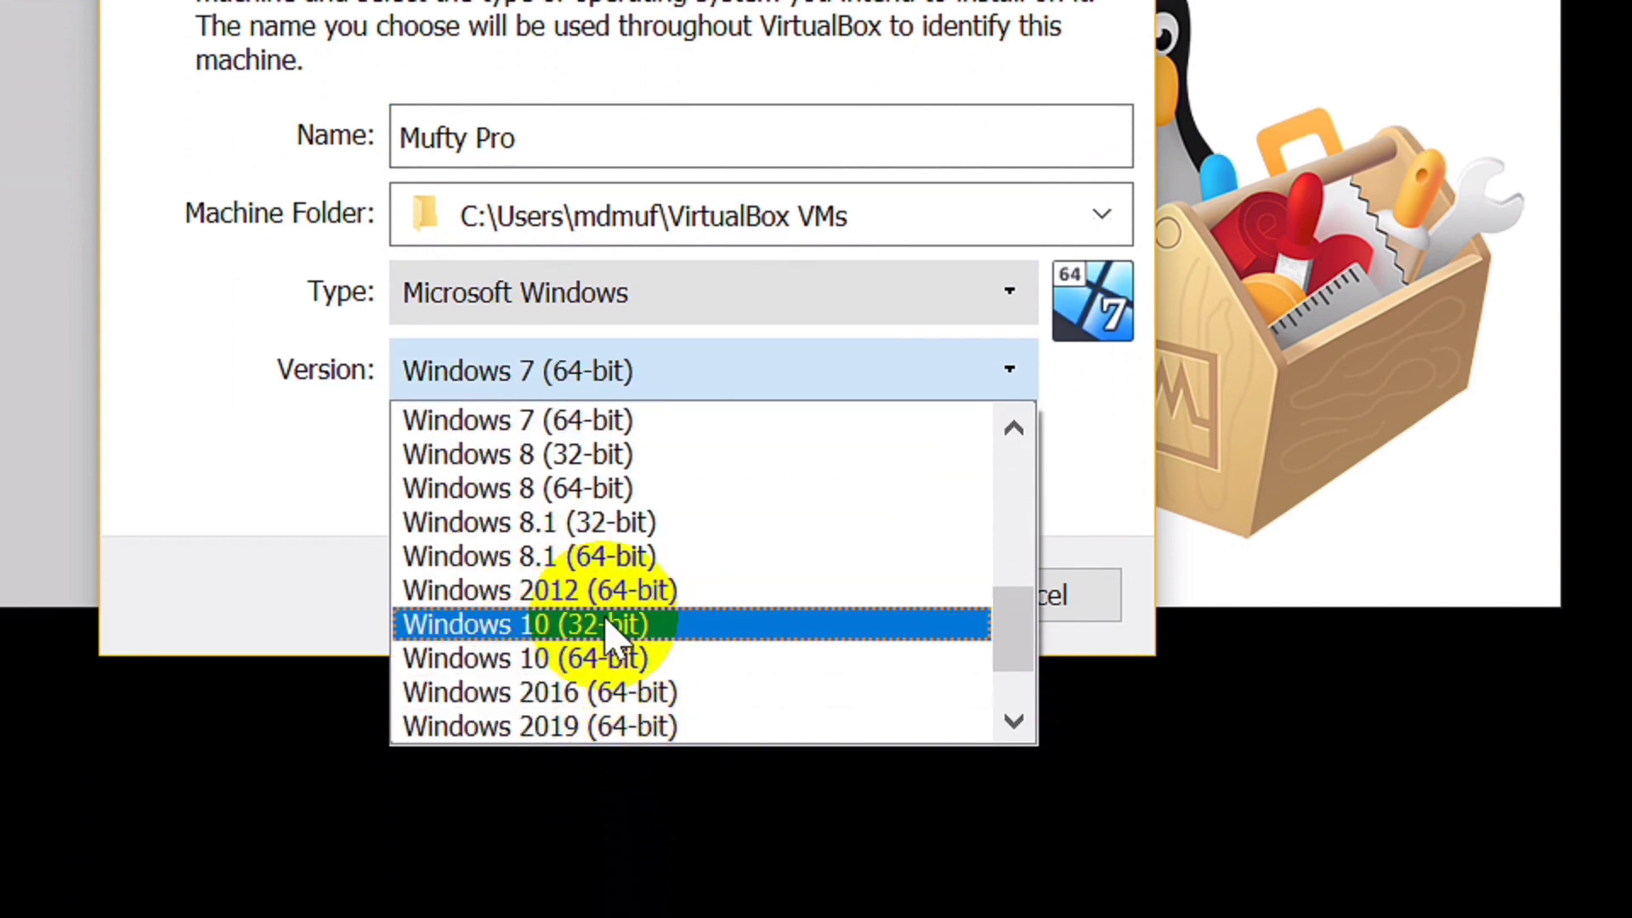
pyautogui.click(625, 667)
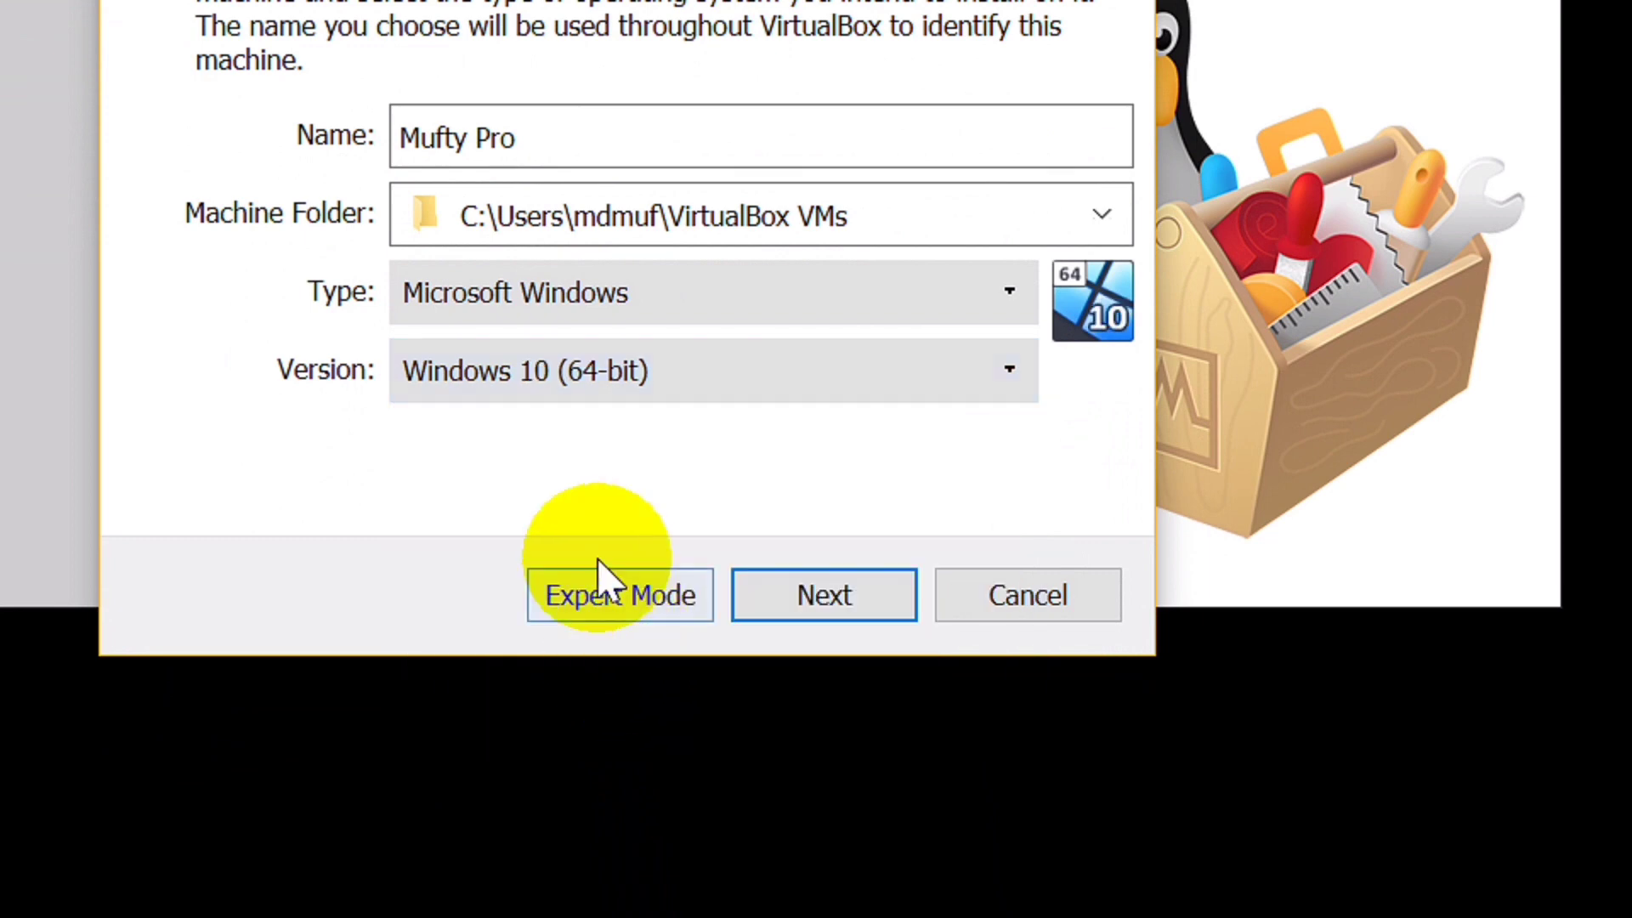
# Keep the default 2048 MB of base memory
pyautogui.click(877, 588)
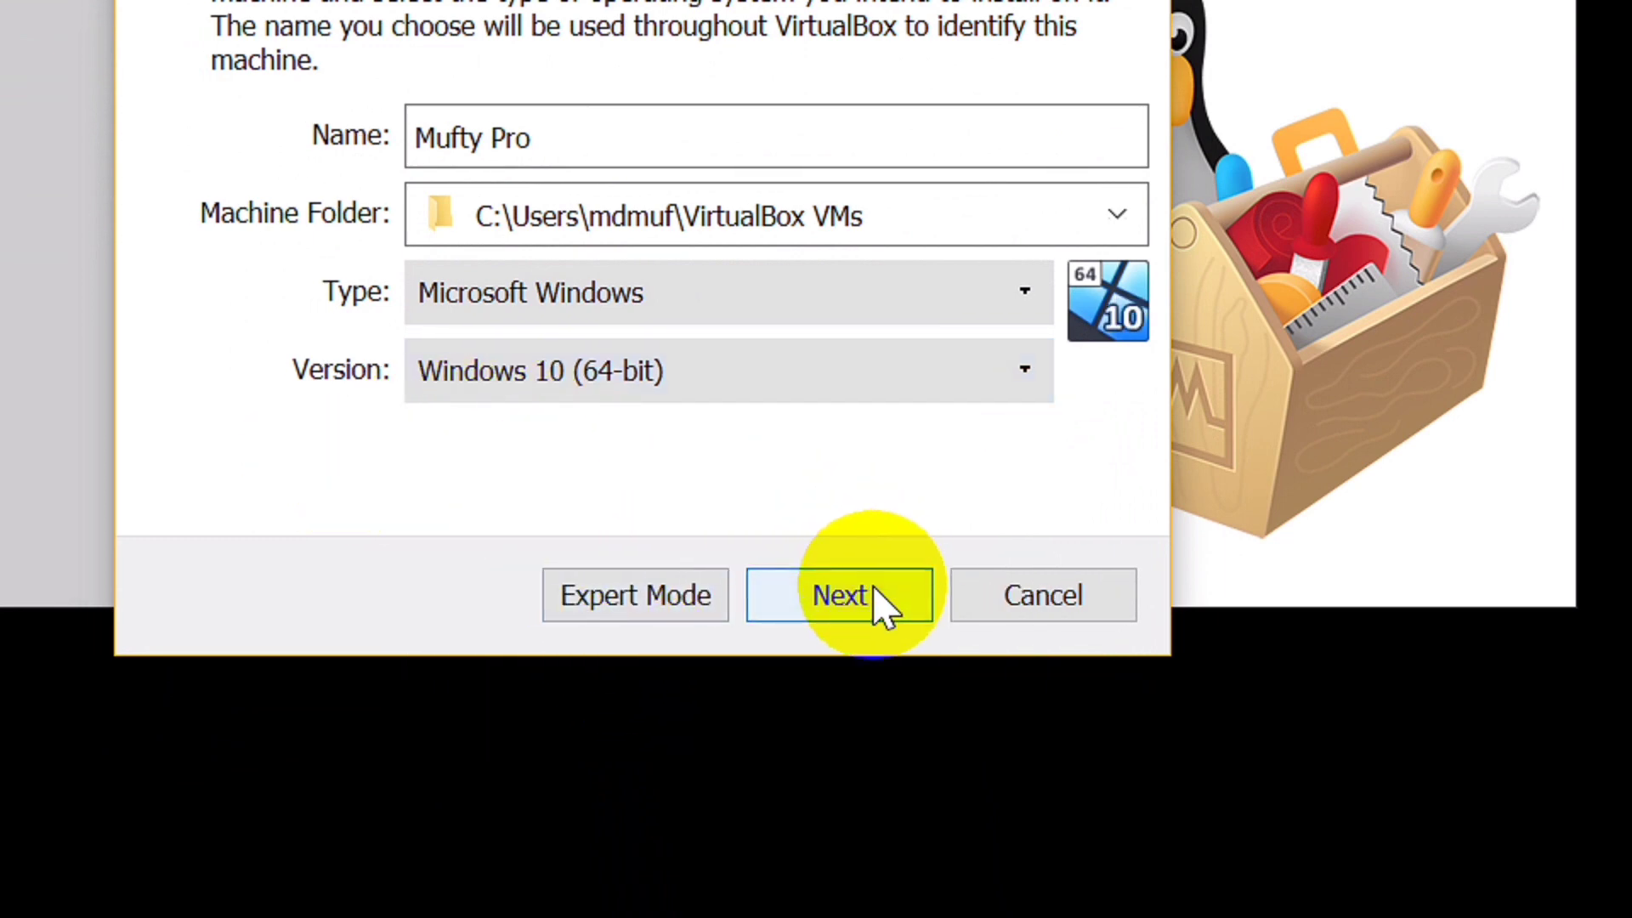
pyautogui.click(878, 596)
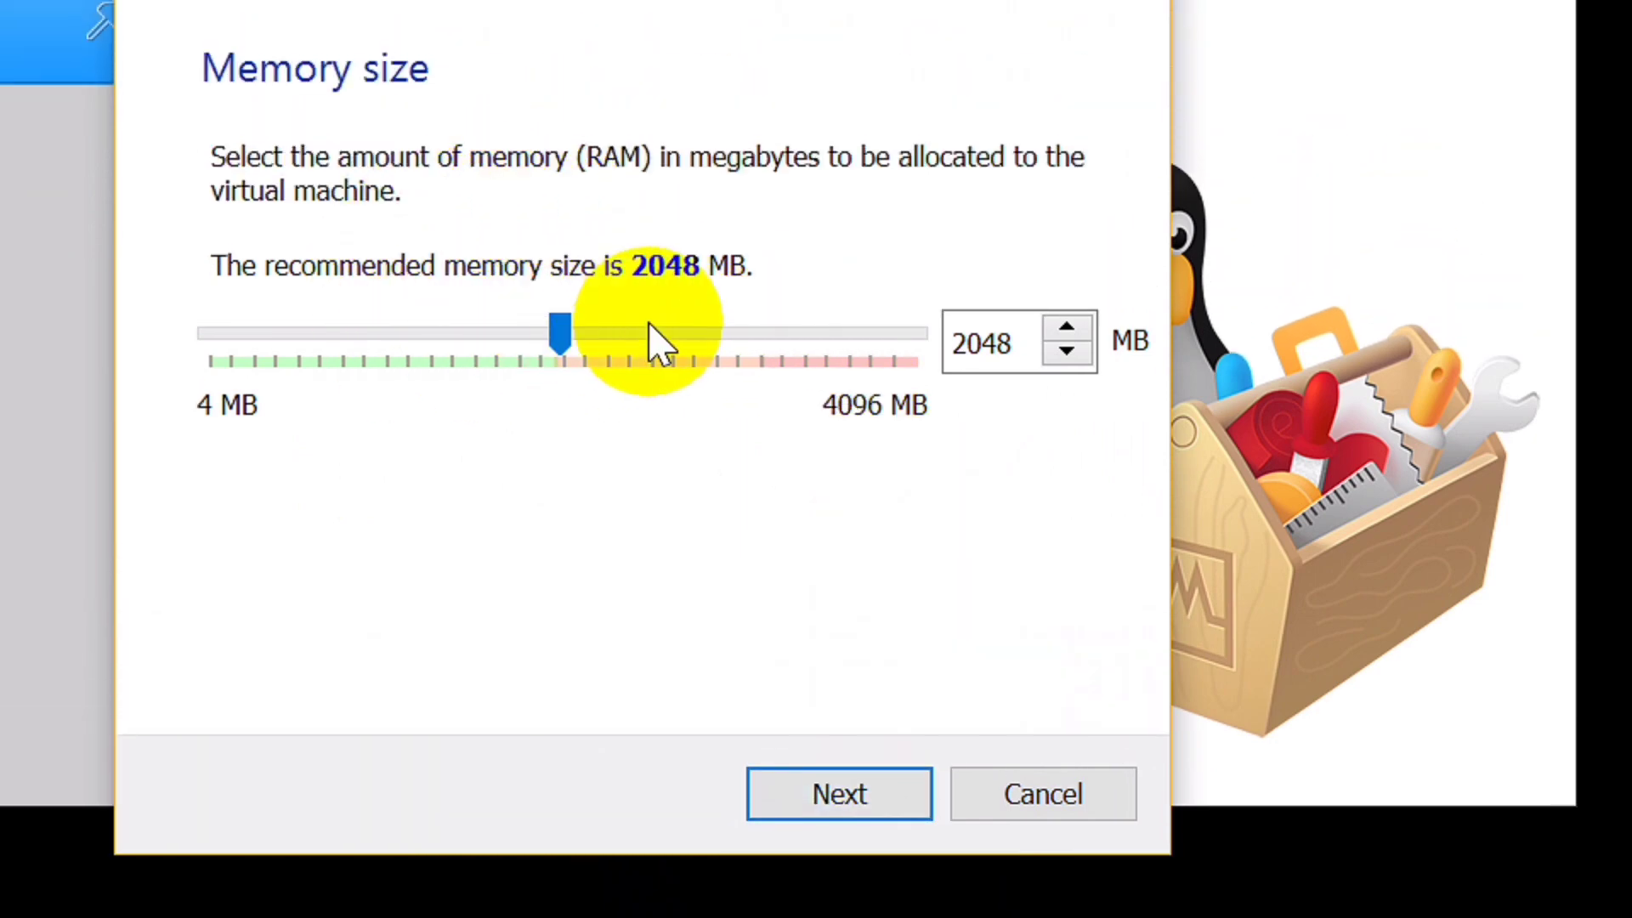
pyautogui.click(871, 799)
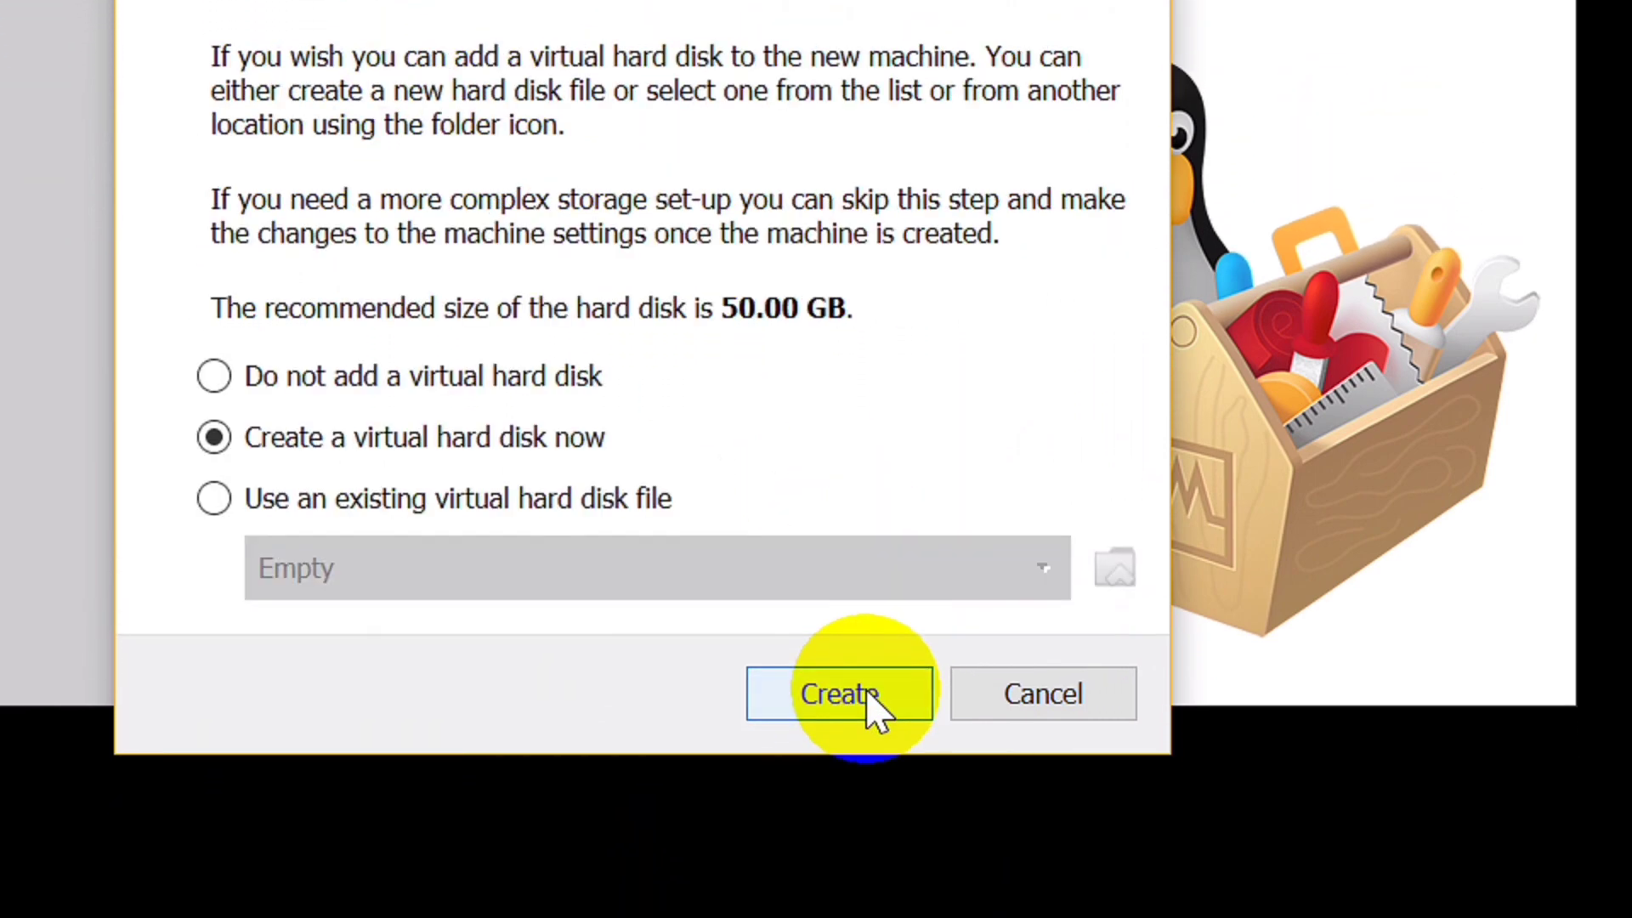
# Create a dynamically allocated 10.89 GB VDI hard disk and finish creating the machine
pyautogui.click(829, 690)
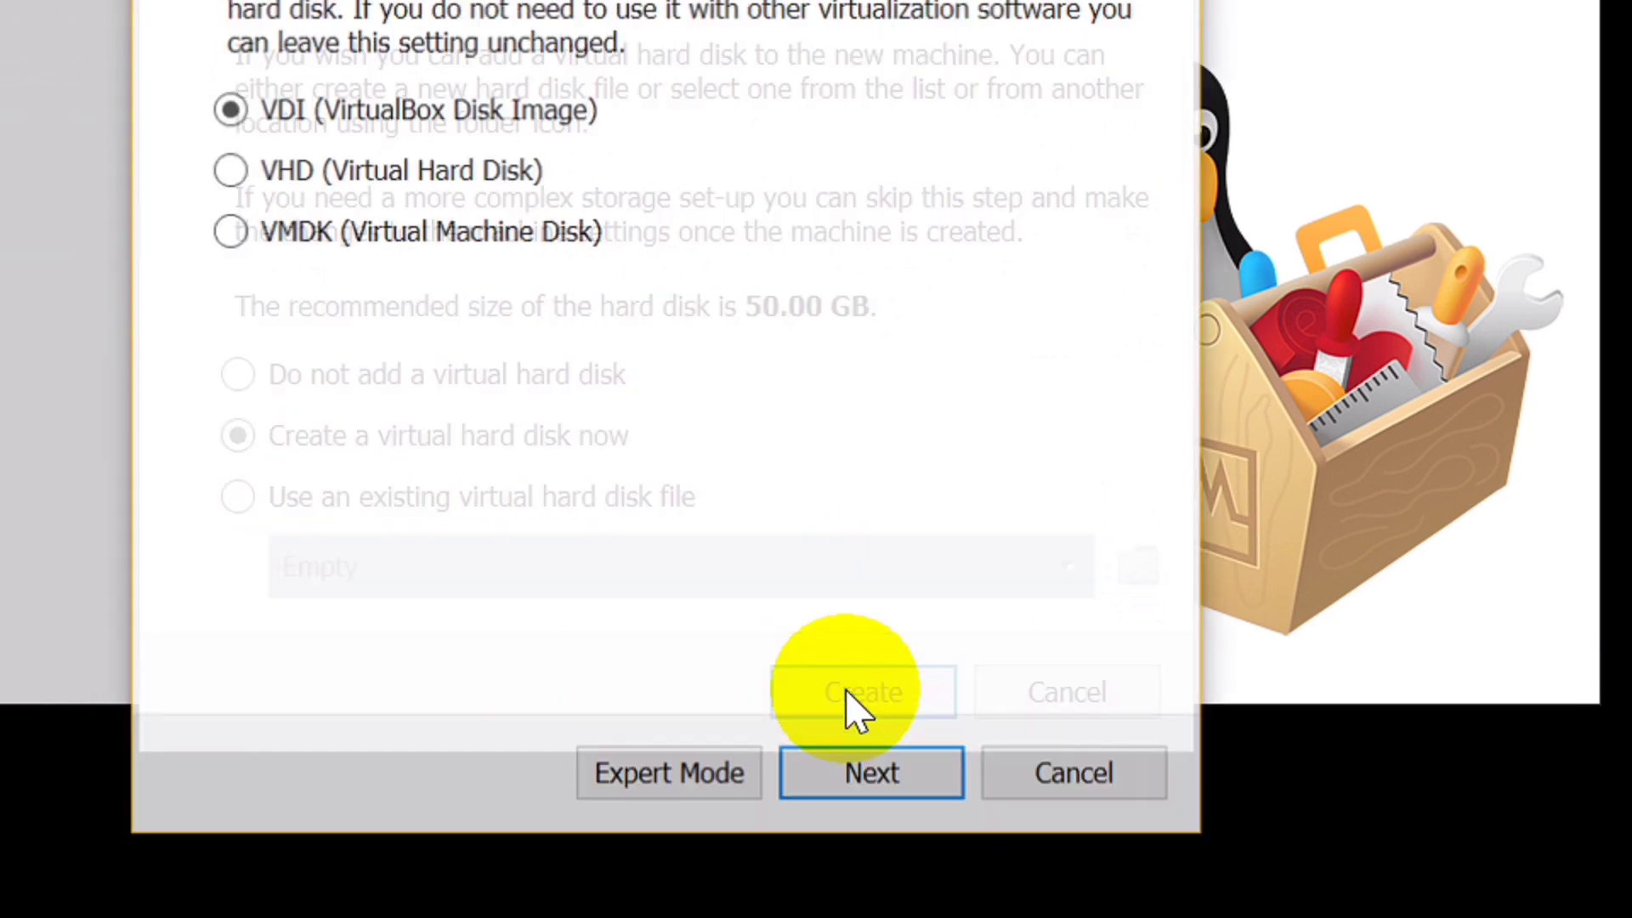
pyautogui.click(902, 798)
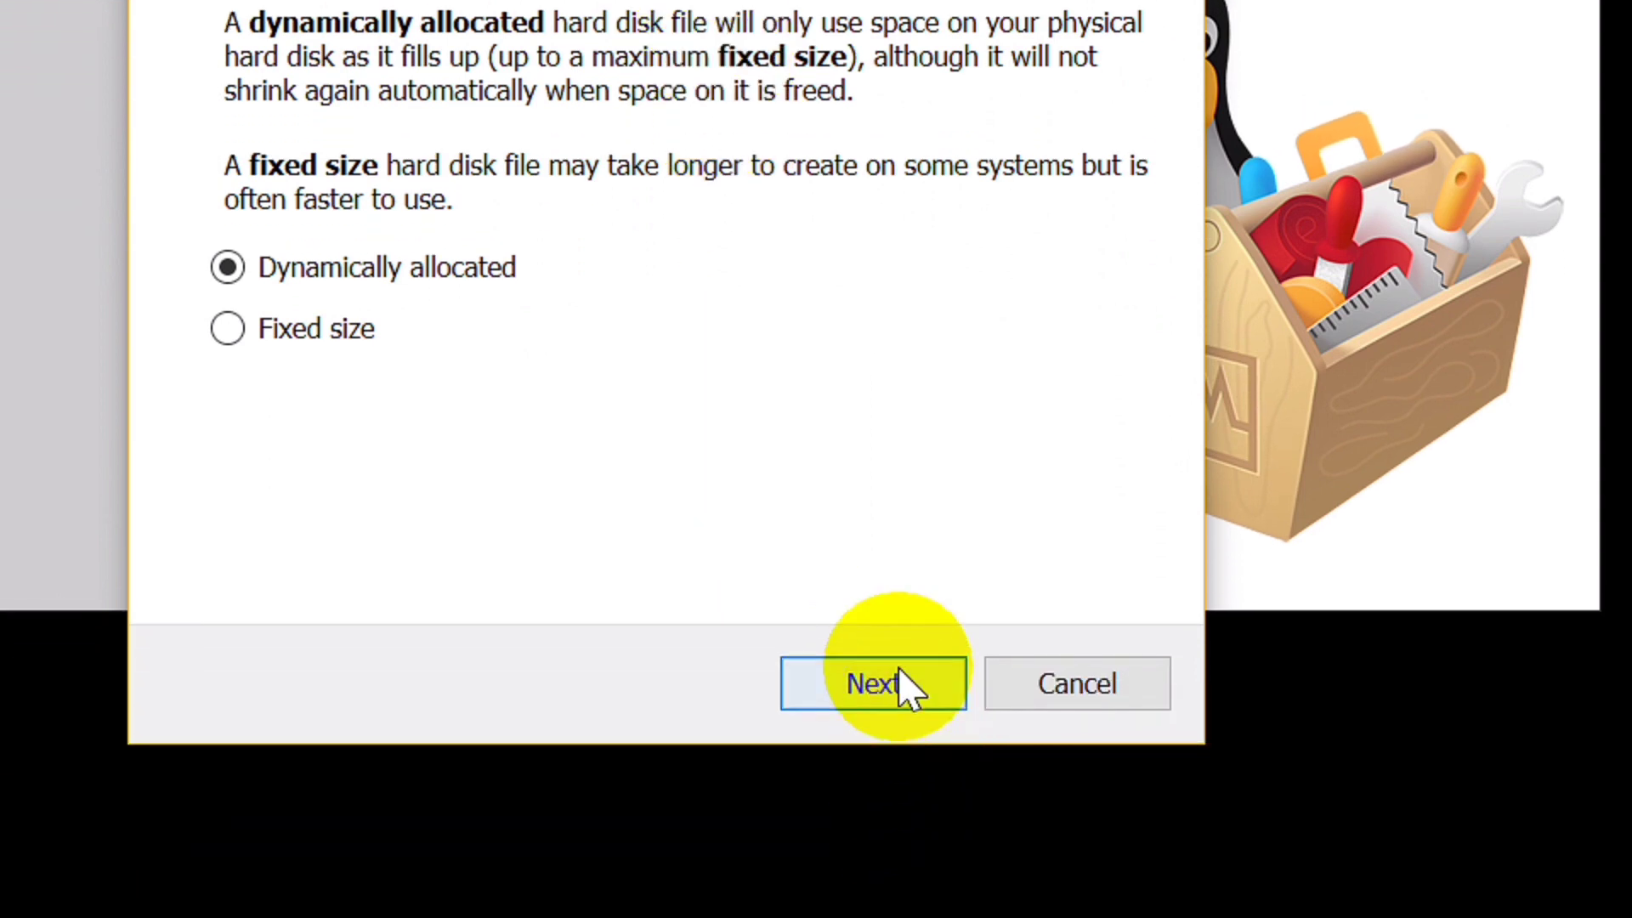
pyautogui.click(905, 686)
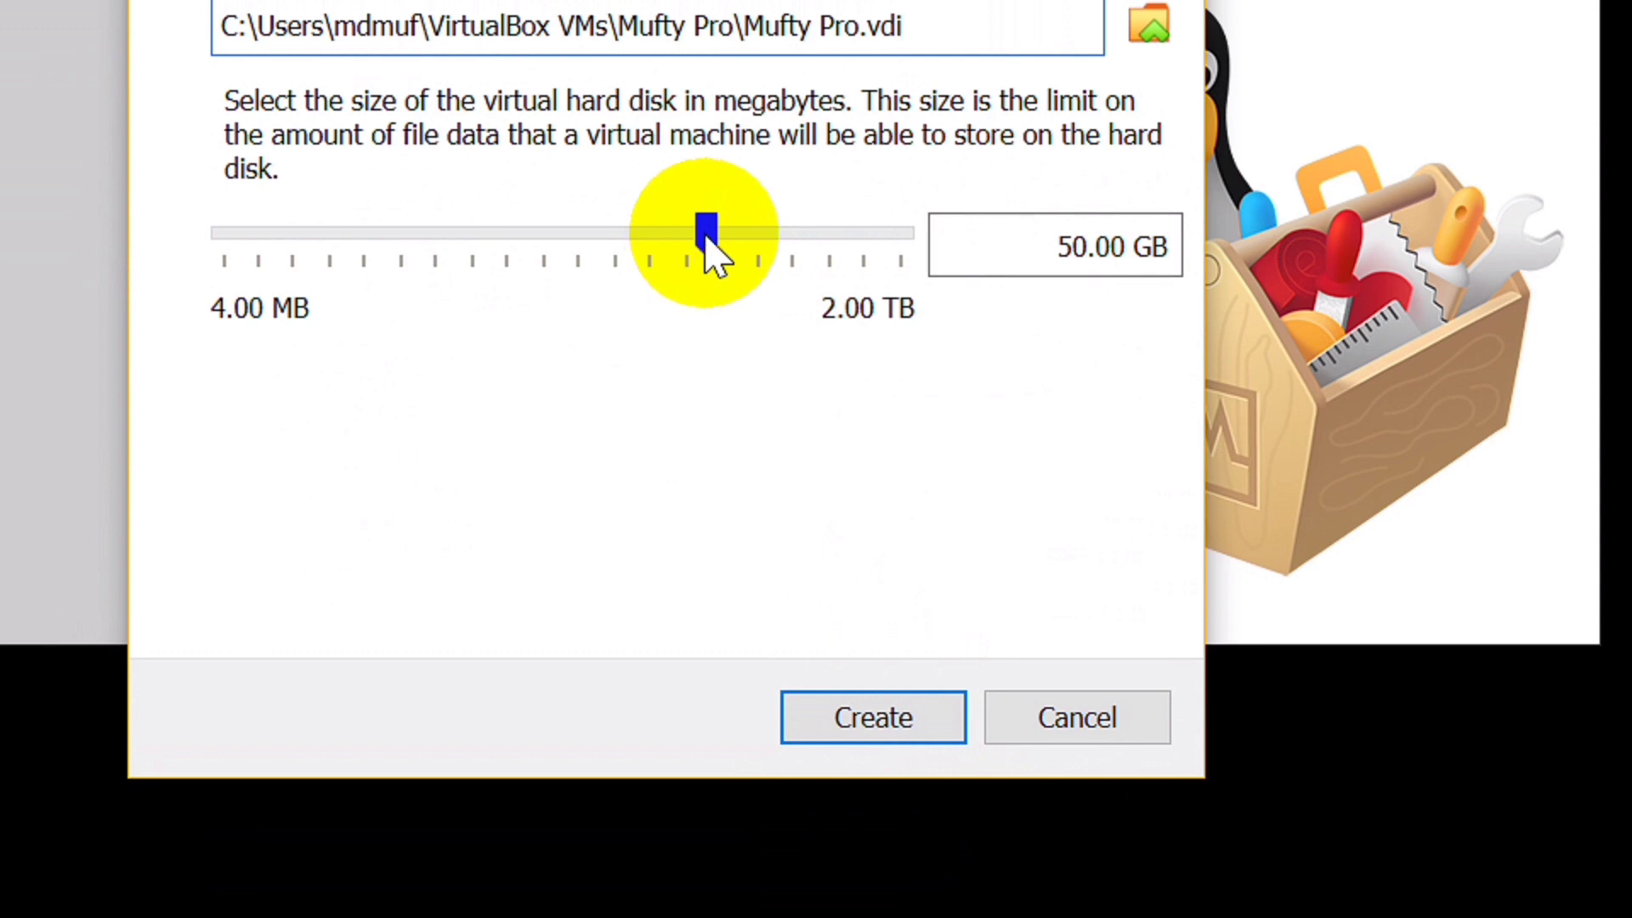
pyautogui.moveTo(706, 238)
pyautogui.moveTo(707, 240); pyautogui.dragTo(628, 242)
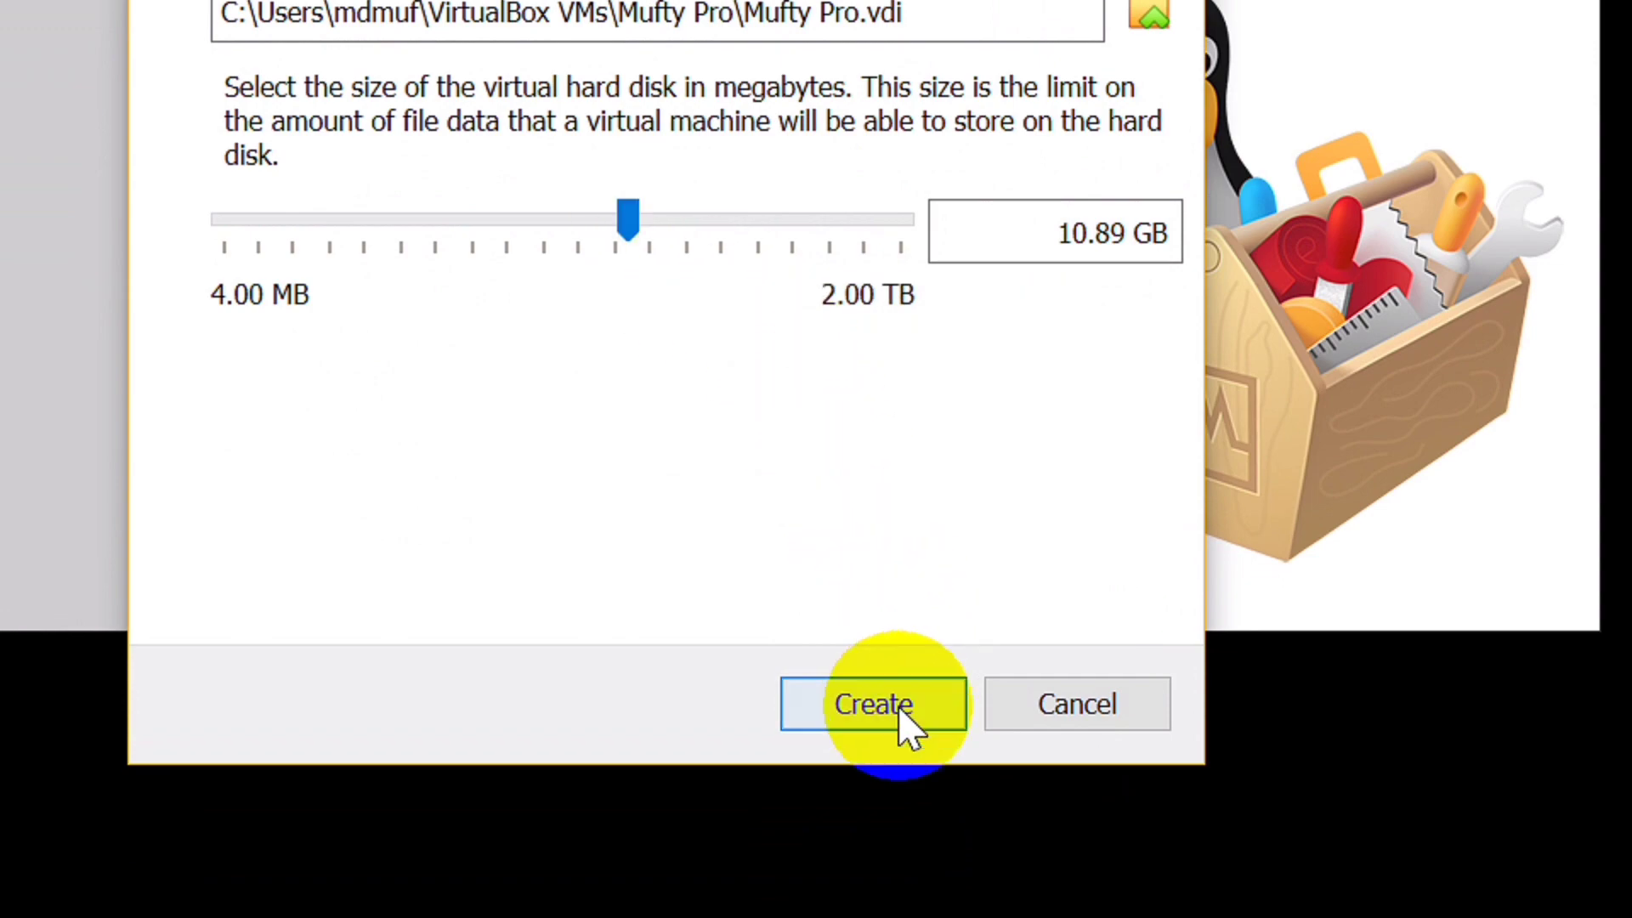
pyautogui.click(908, 709)
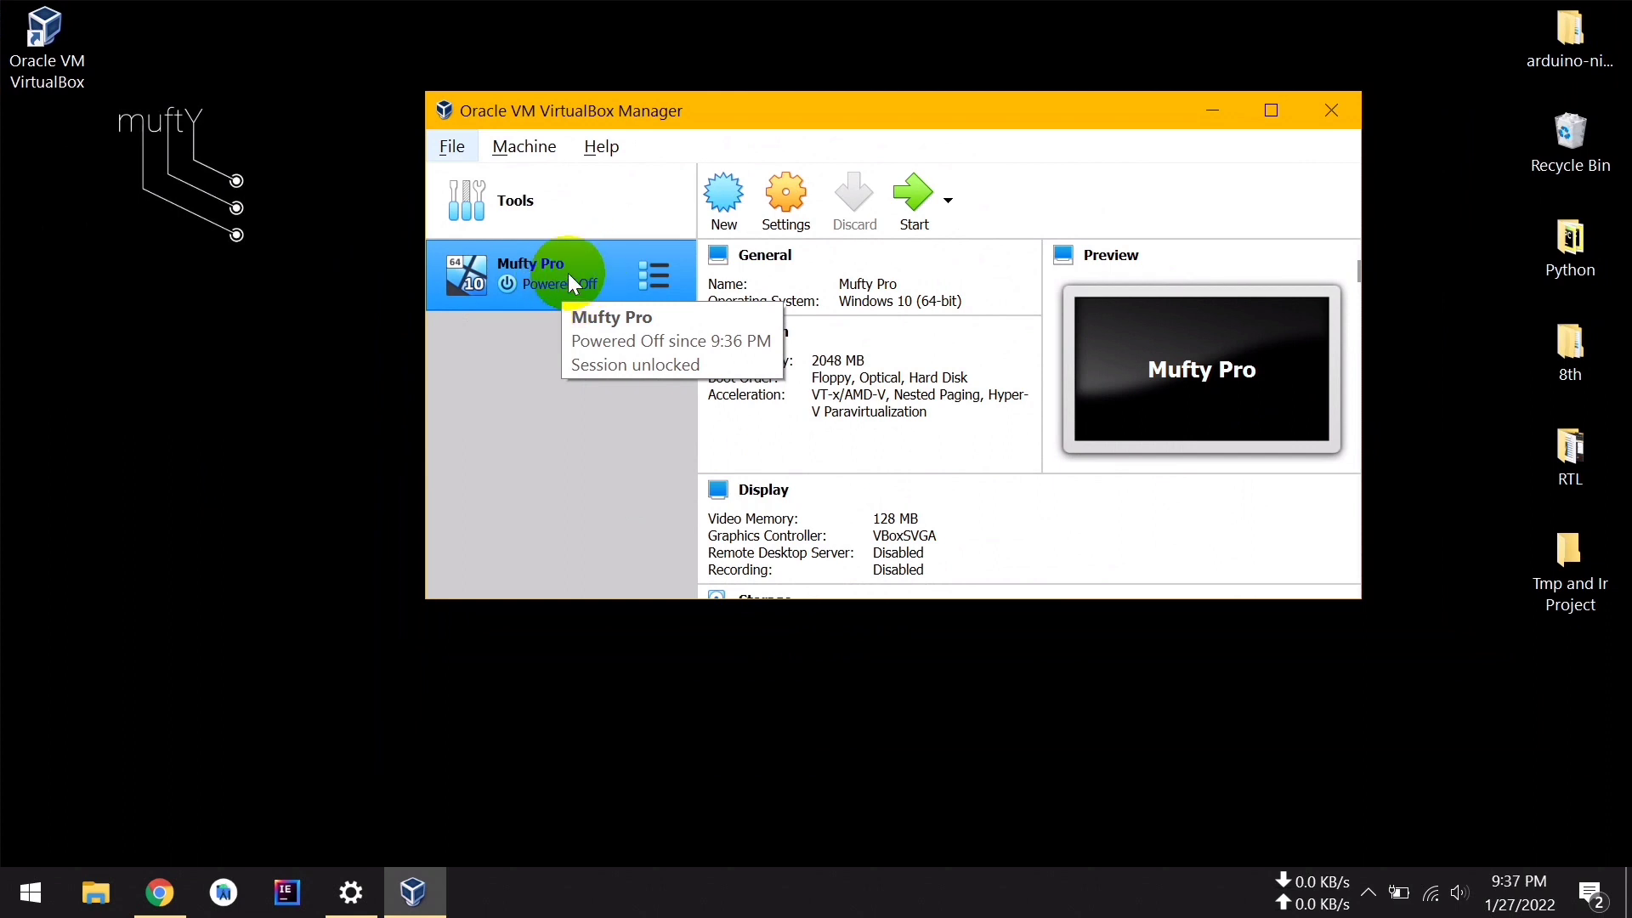
# Launch Mufty Pro and add ubuntu-20.04.3-desktop-amd64.iso from the Desktop as a disk image
pyautogui.doubleClick(568, 273)
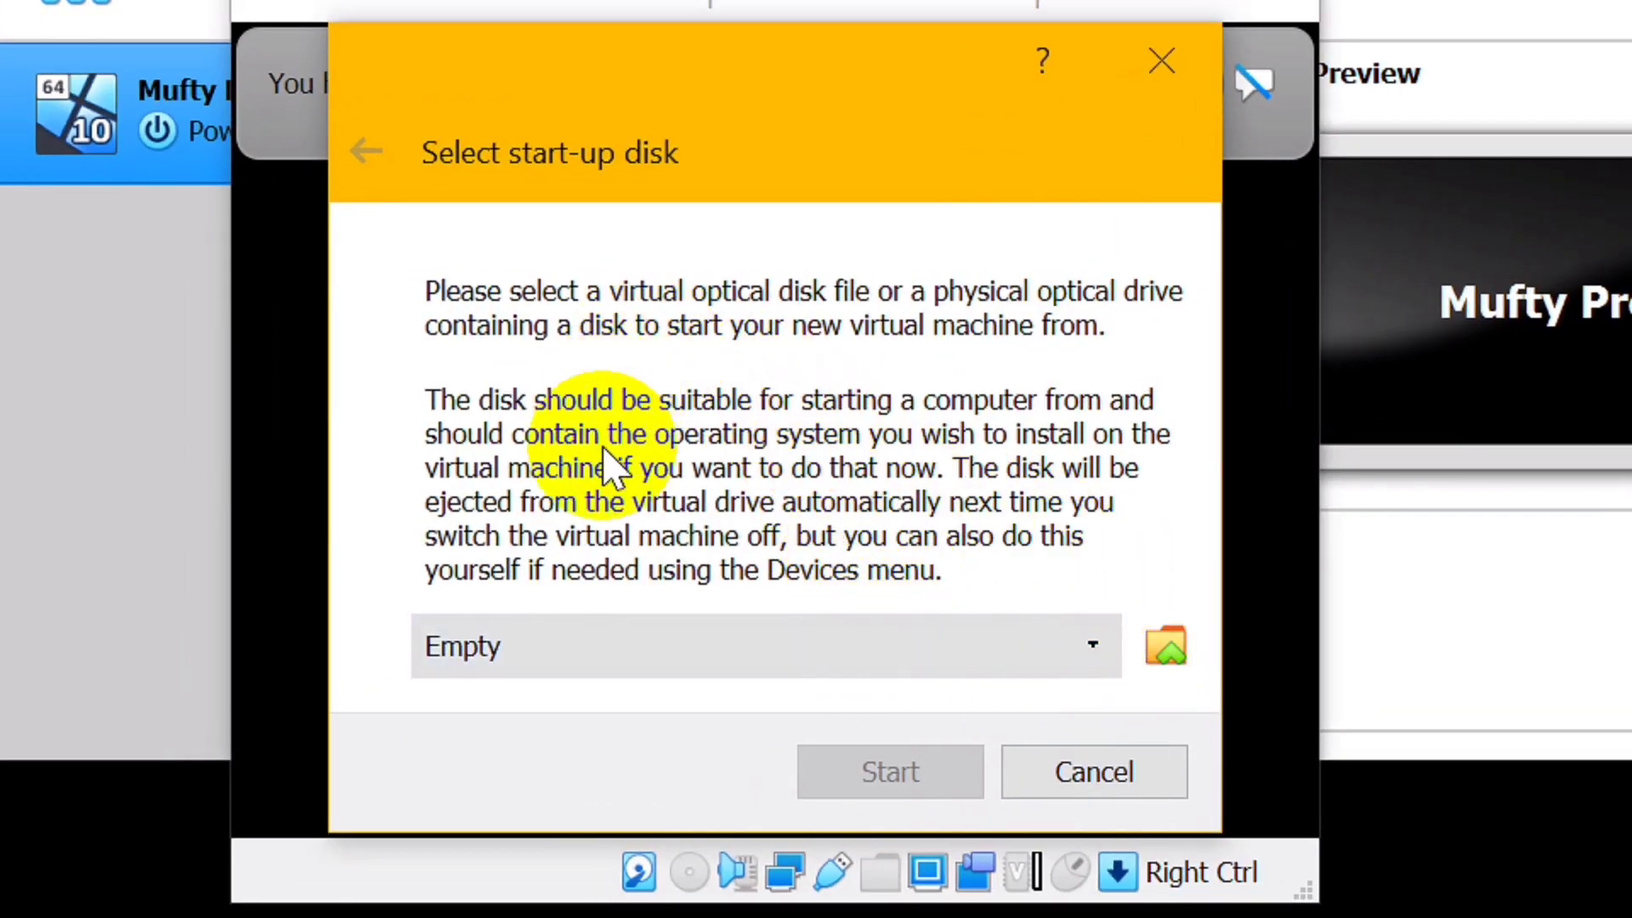
pyautogui.click(1173, 653)
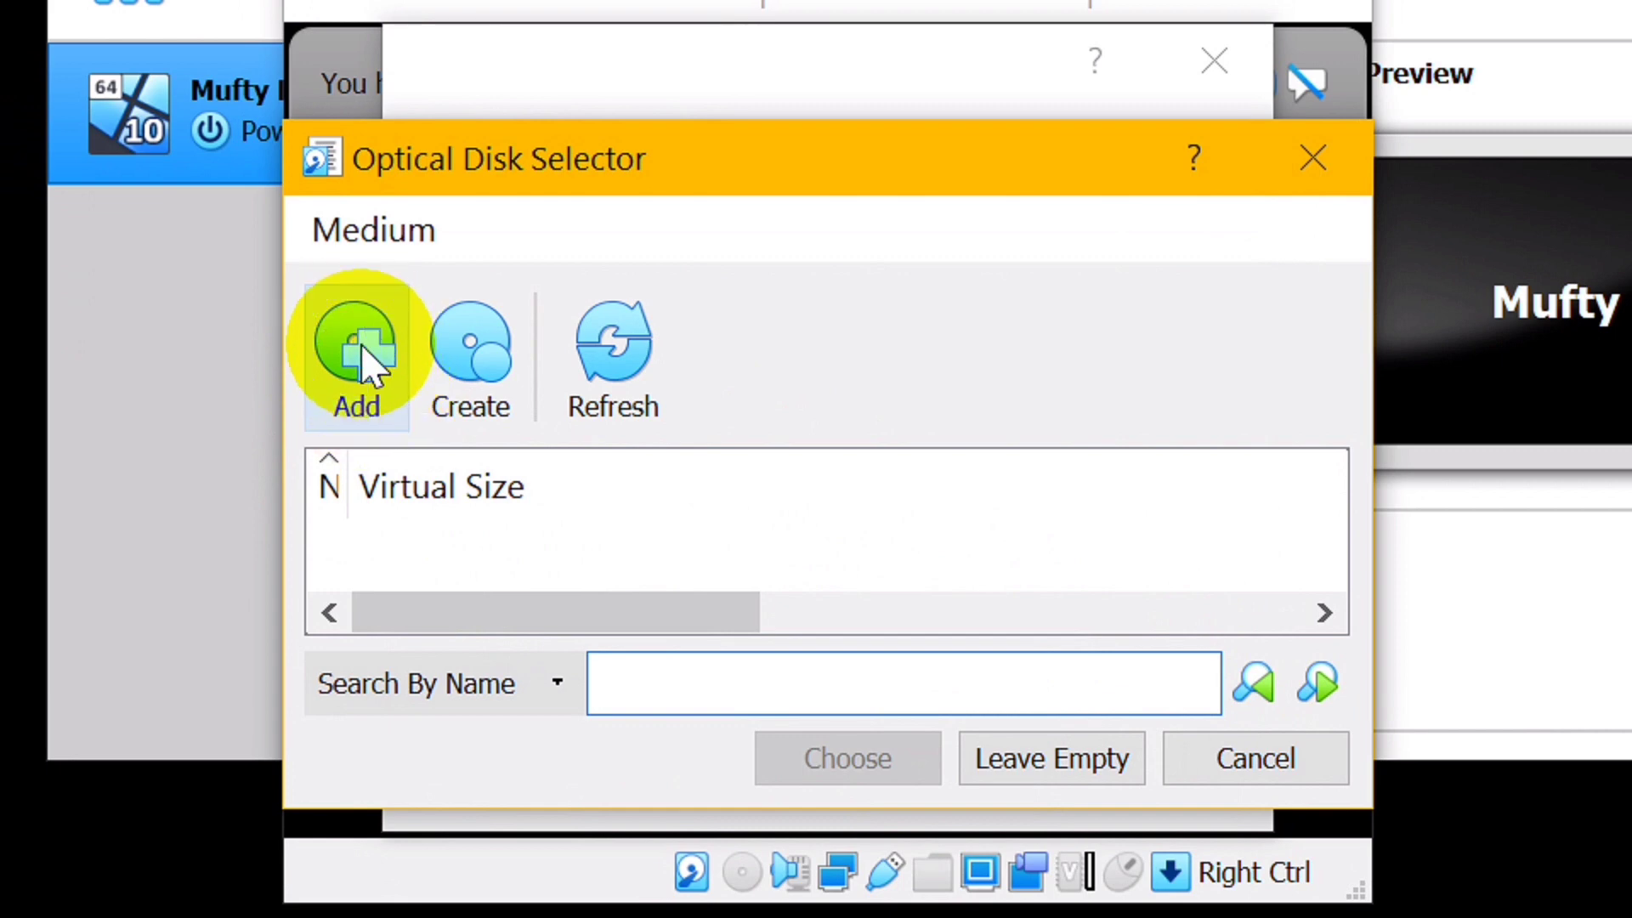
pyautogui.click(361, 344)
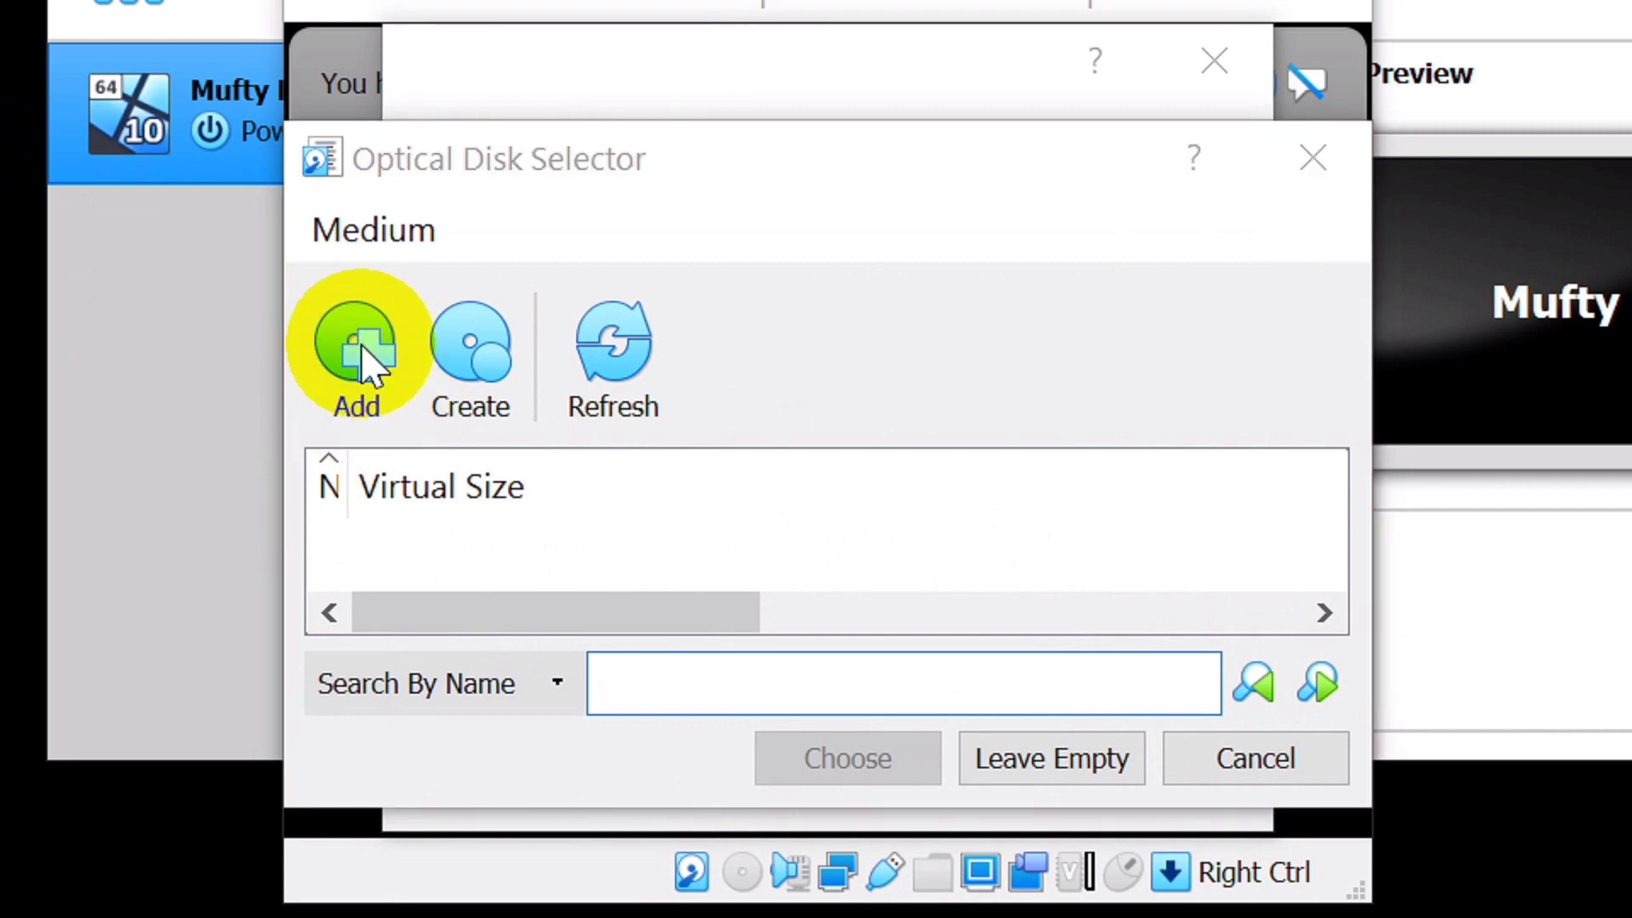
pyautogui.scroll(-3, 378, 362)
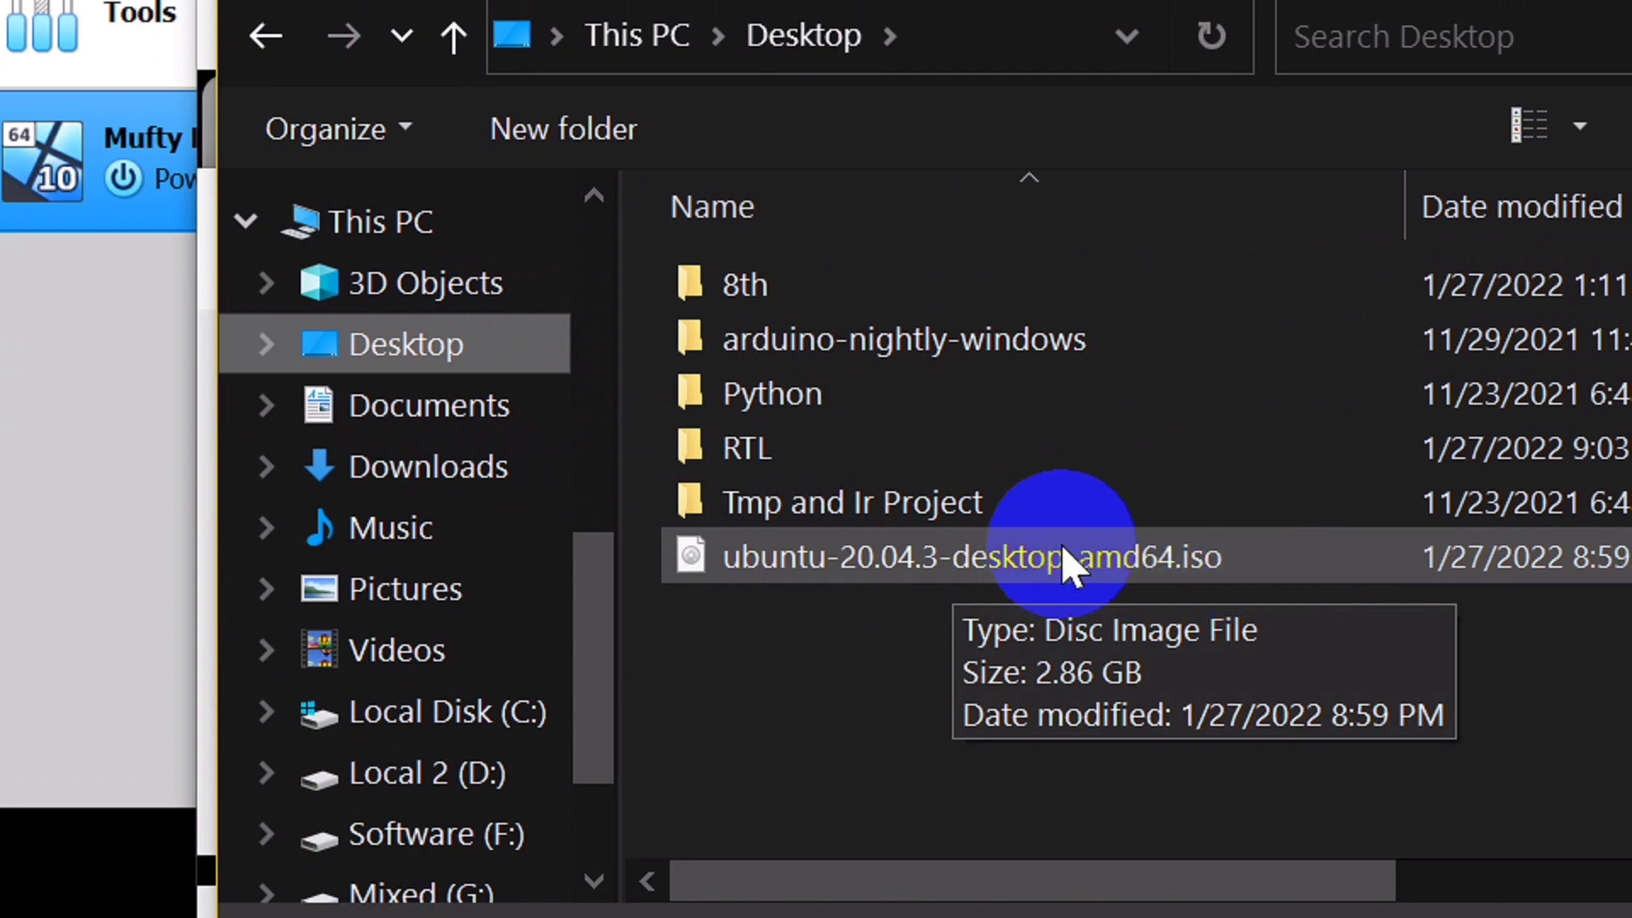
pyautogui.click(1156, 559)
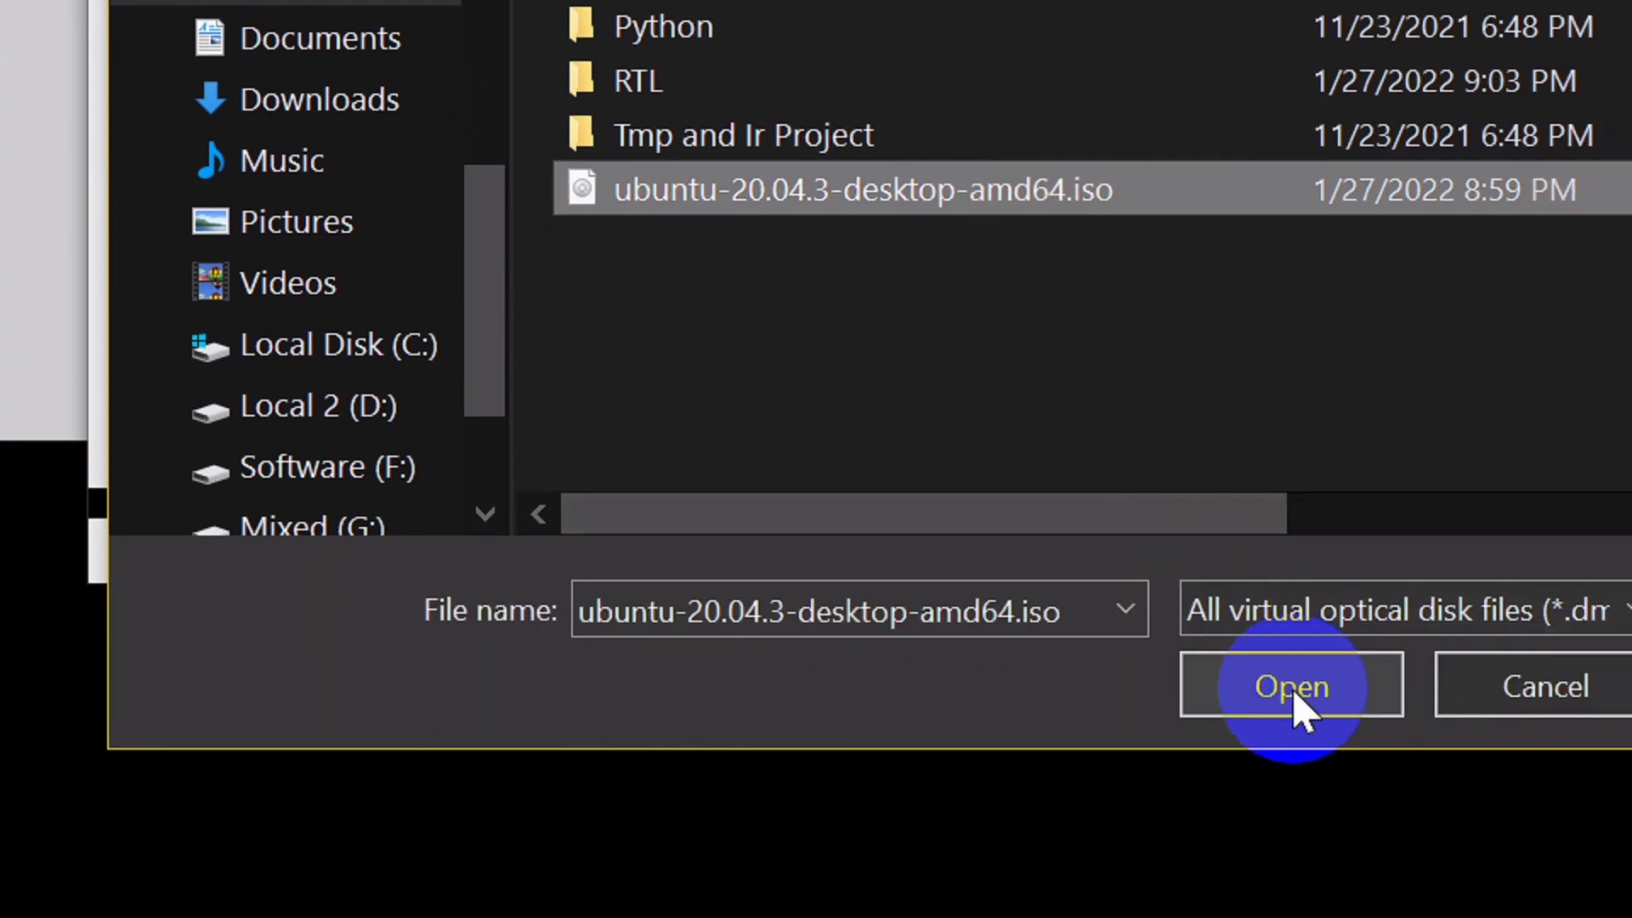
pyautogui.click(1394, 917)
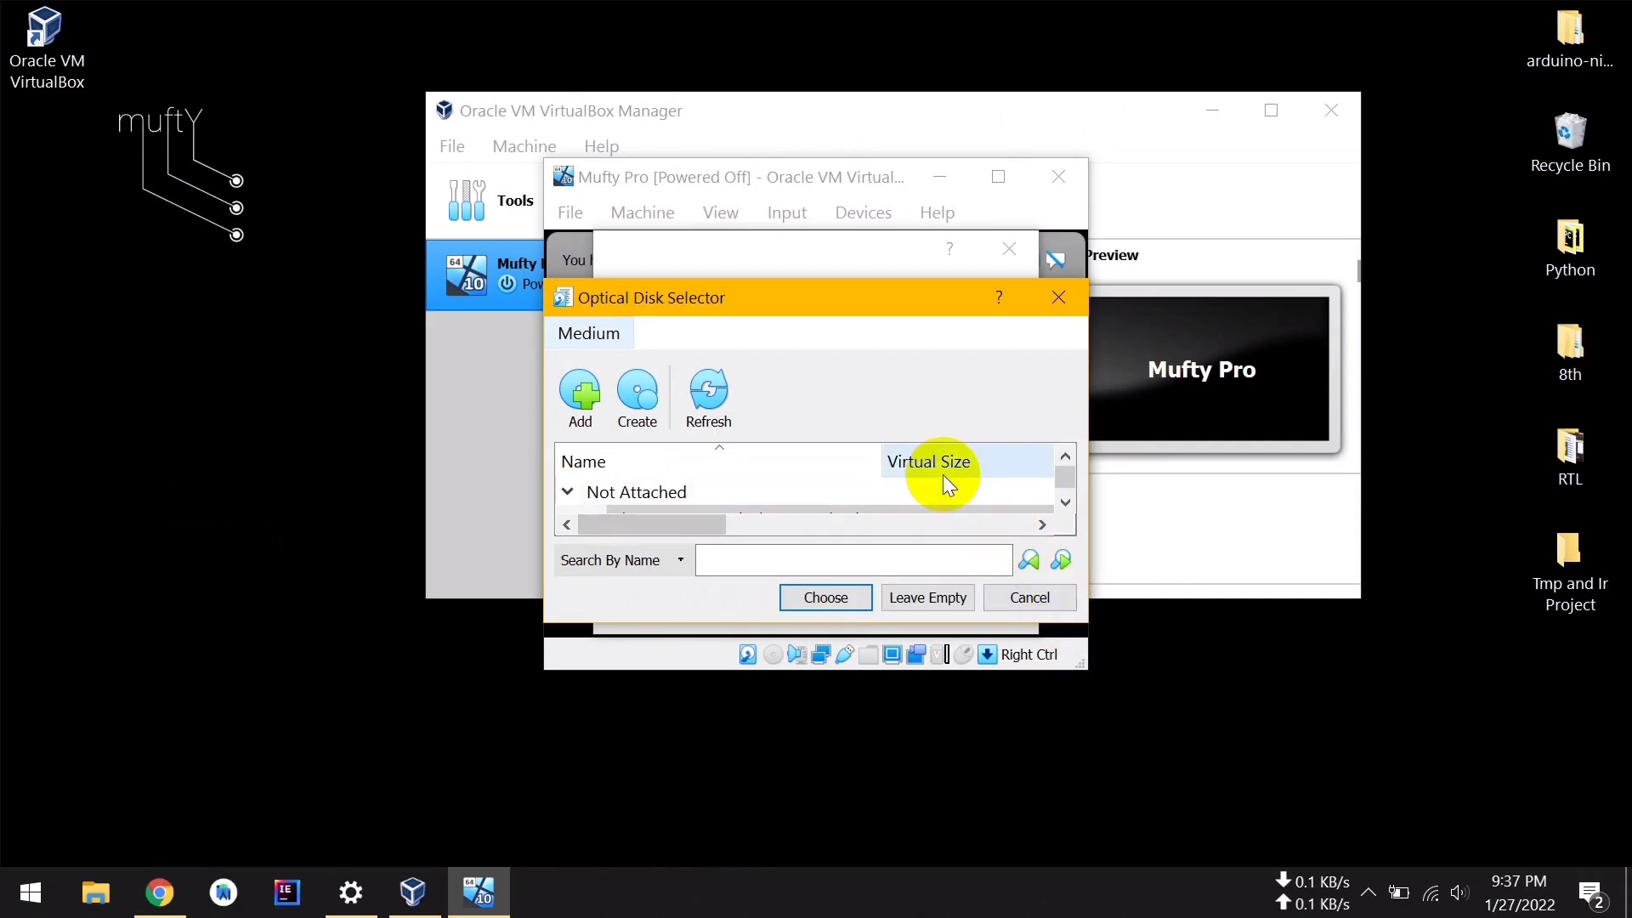
# Choose the added Ubuntu ISO as the start-up disk
pyautogui.scroll(-1, 884, 192)
pyautogui.click(830, 493)
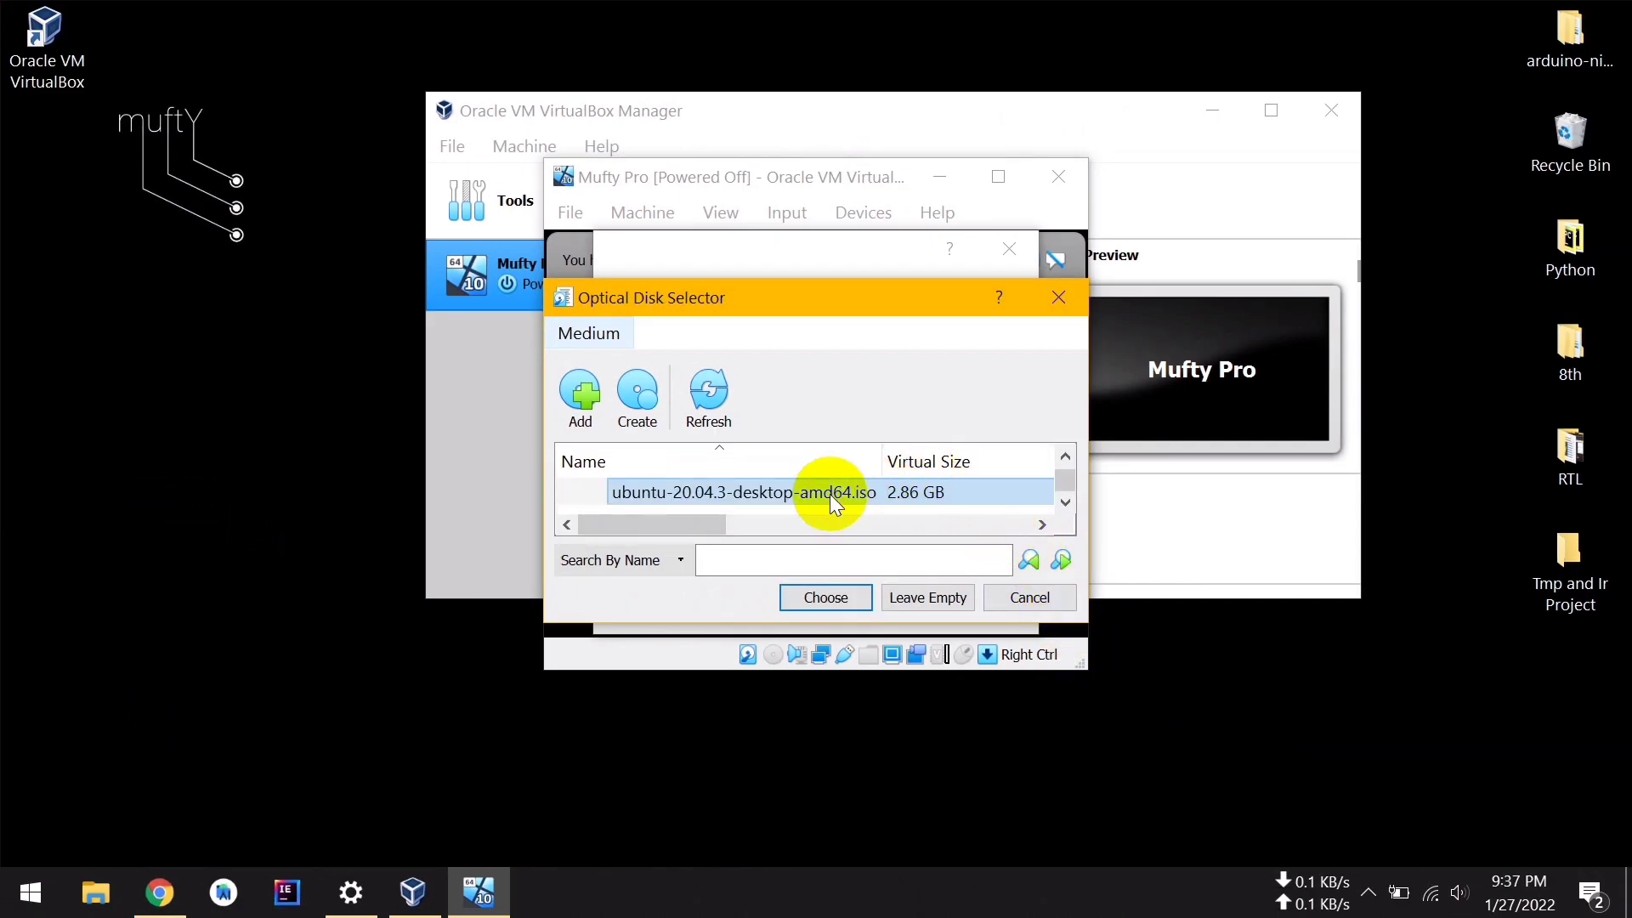
pyautogui.scroll(1, 855, 488)
pyautogui.scroll(-1, 869, 489)
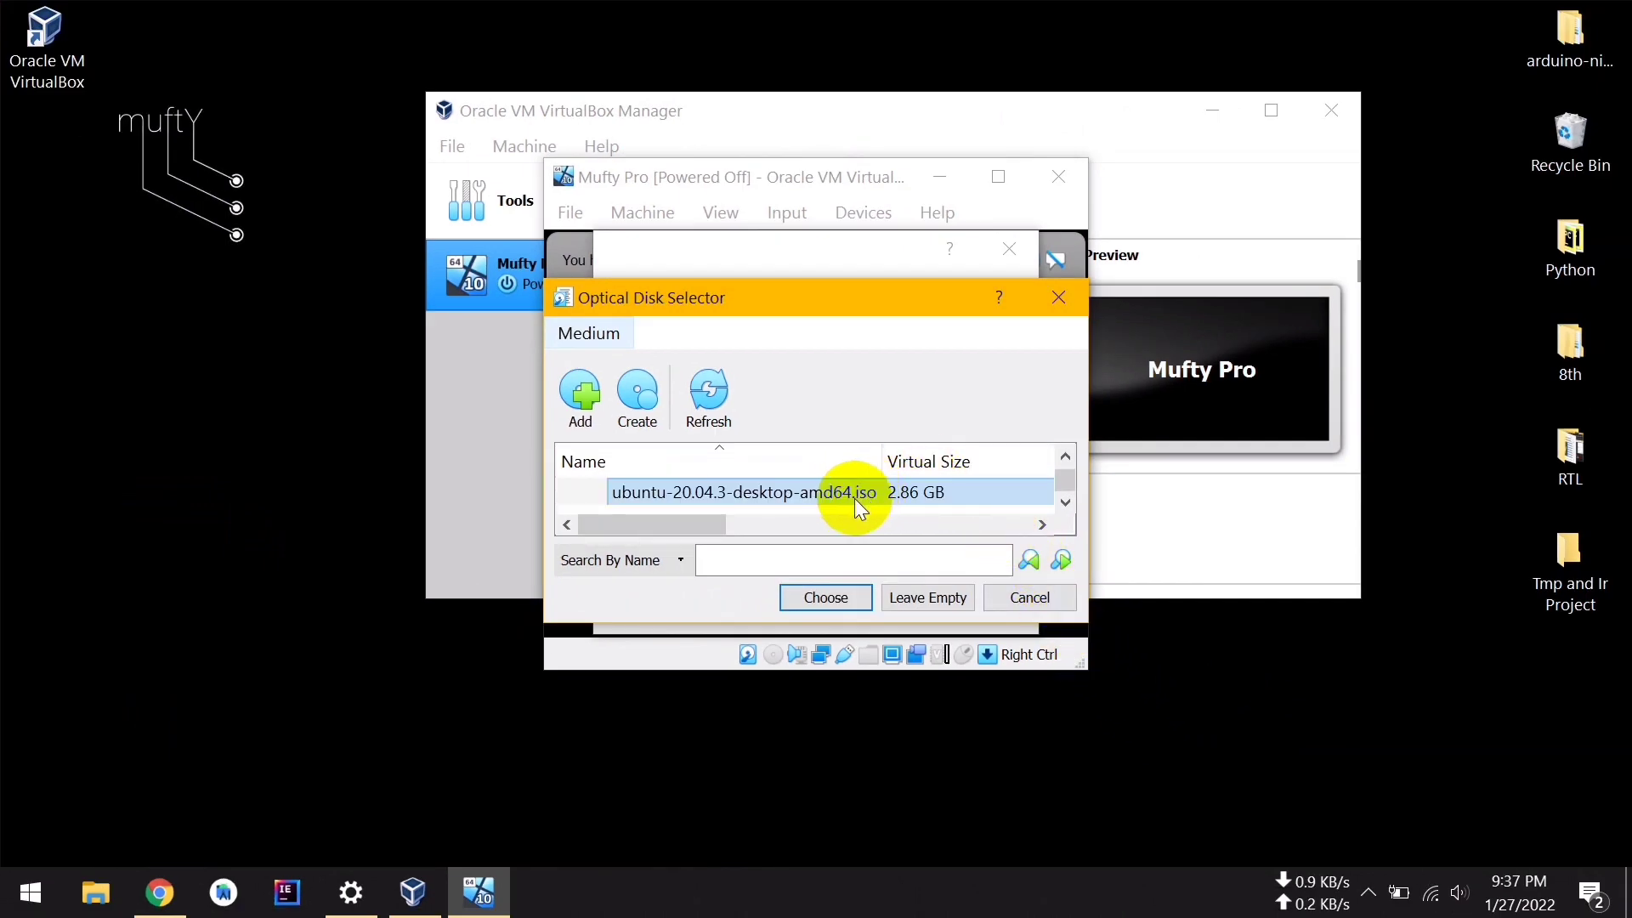
pyautogui.doubleClick(853, 494)
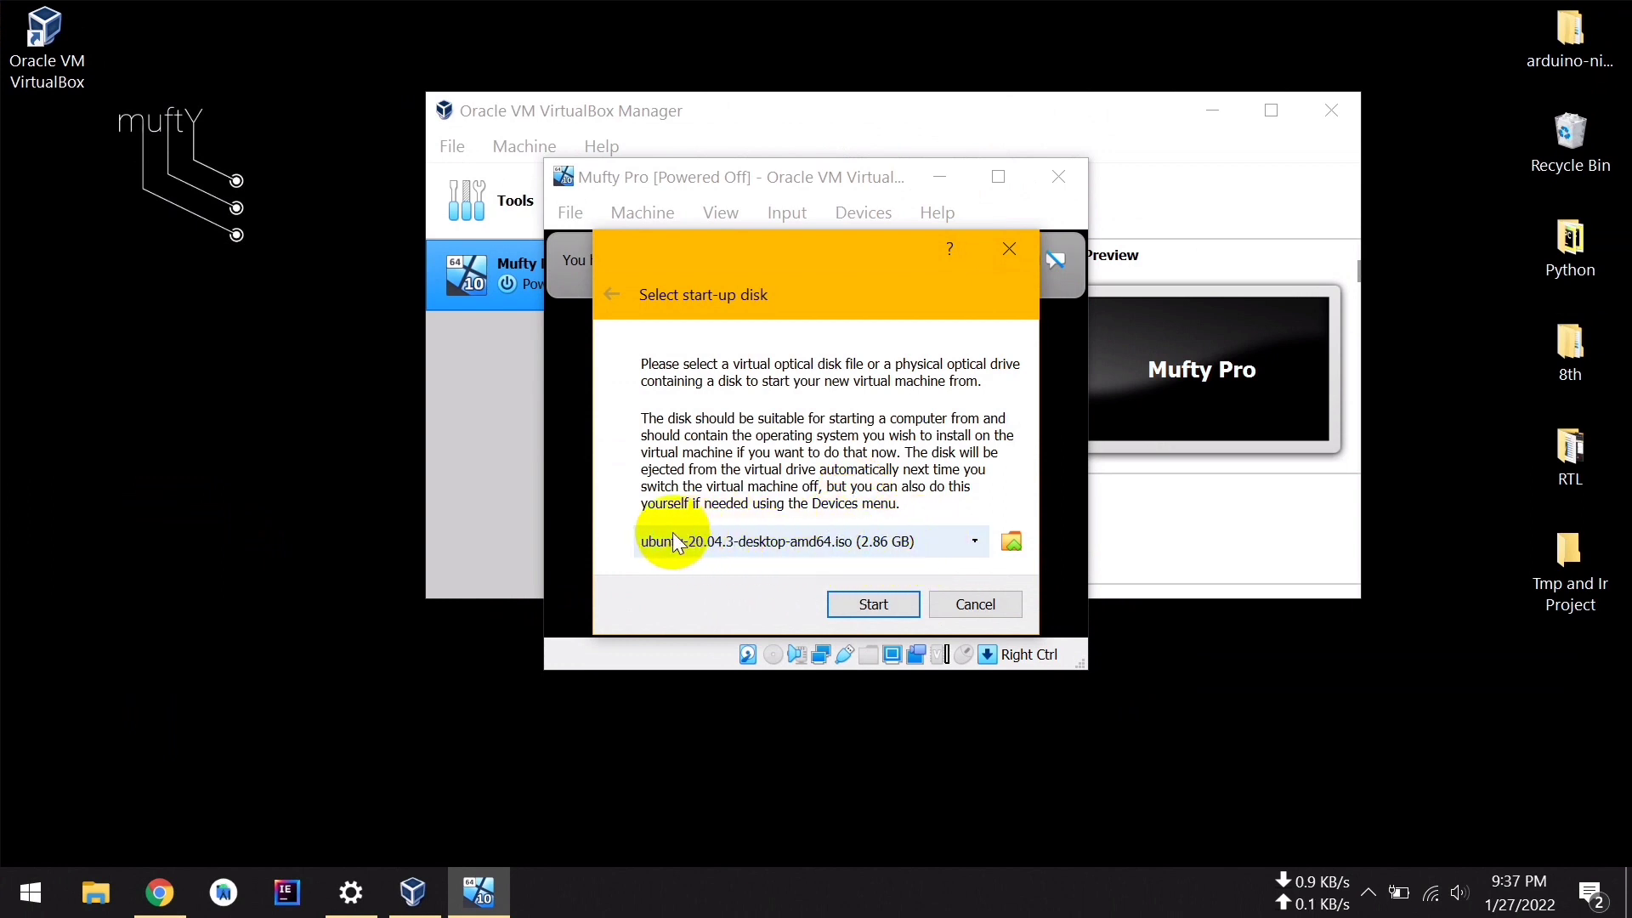
# Boot Mufty Pro from the Ubuntu ISO, maximize its window, and dismiss the notices
pyautogui.click(891, 604)
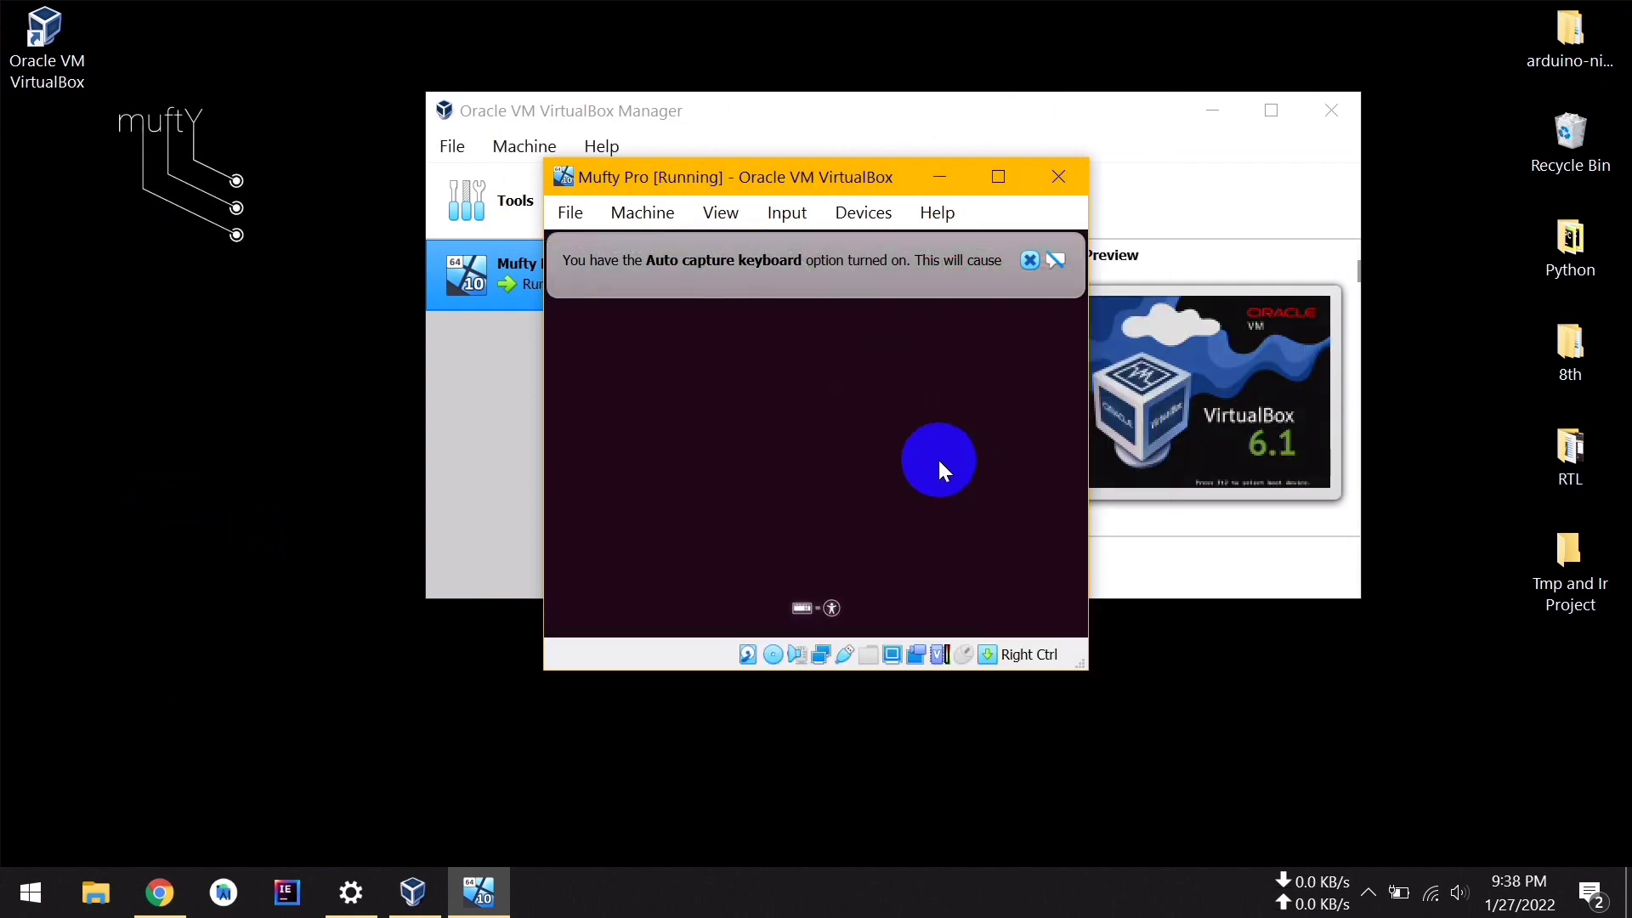
pyautogui.click(998, 179)
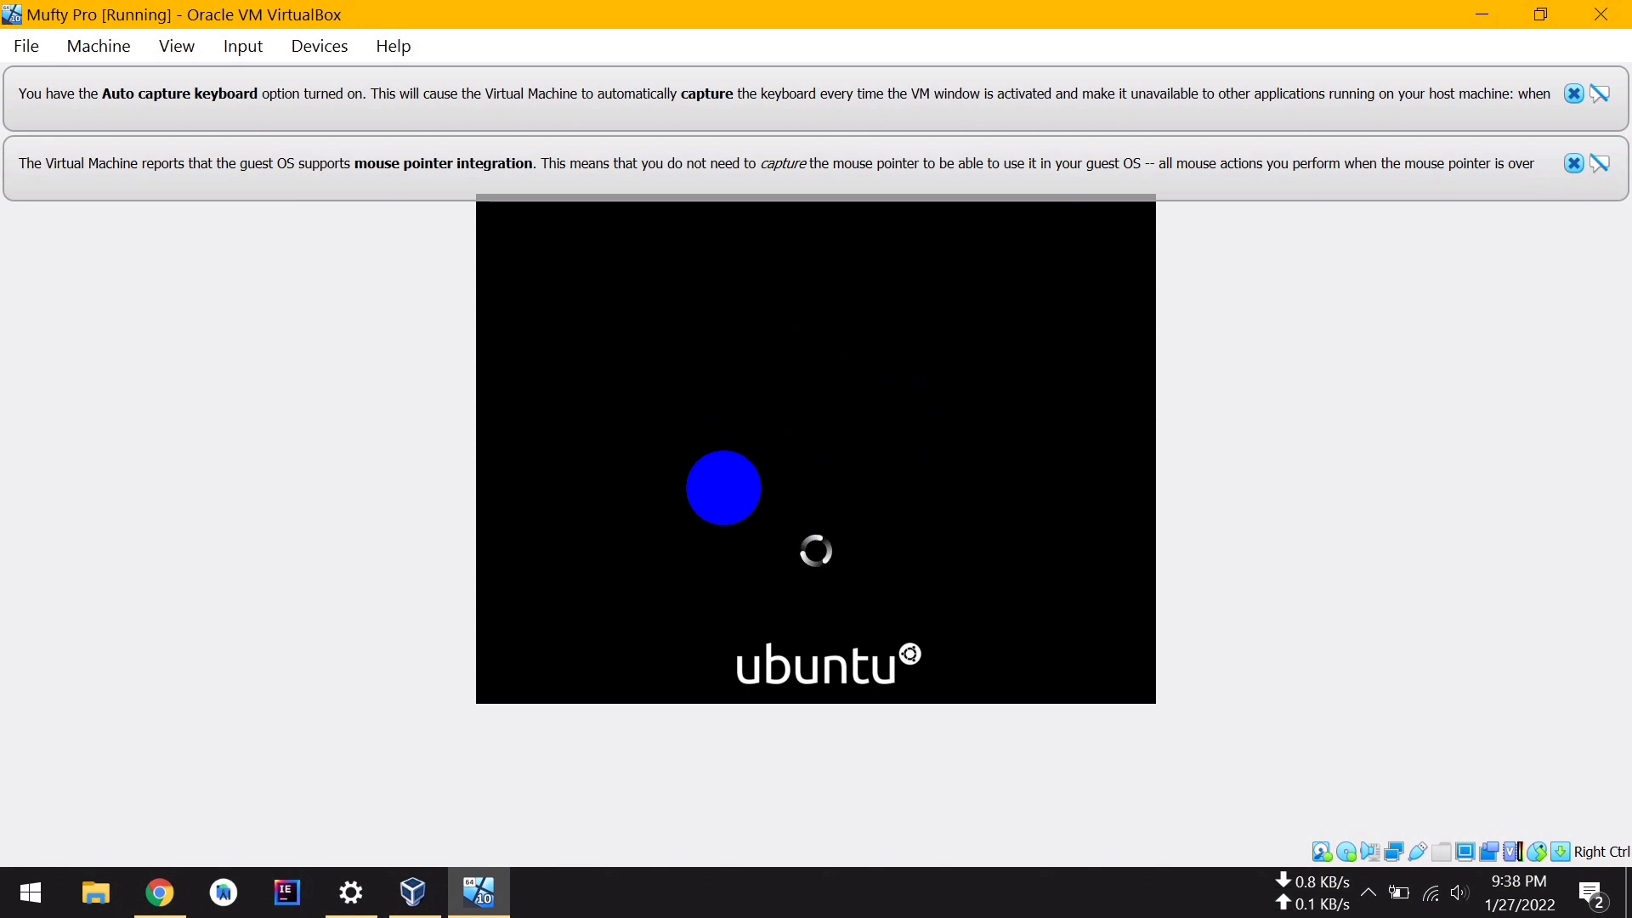
pyautogui.click(1575, 94)
pyautogui.click(1574, 94)
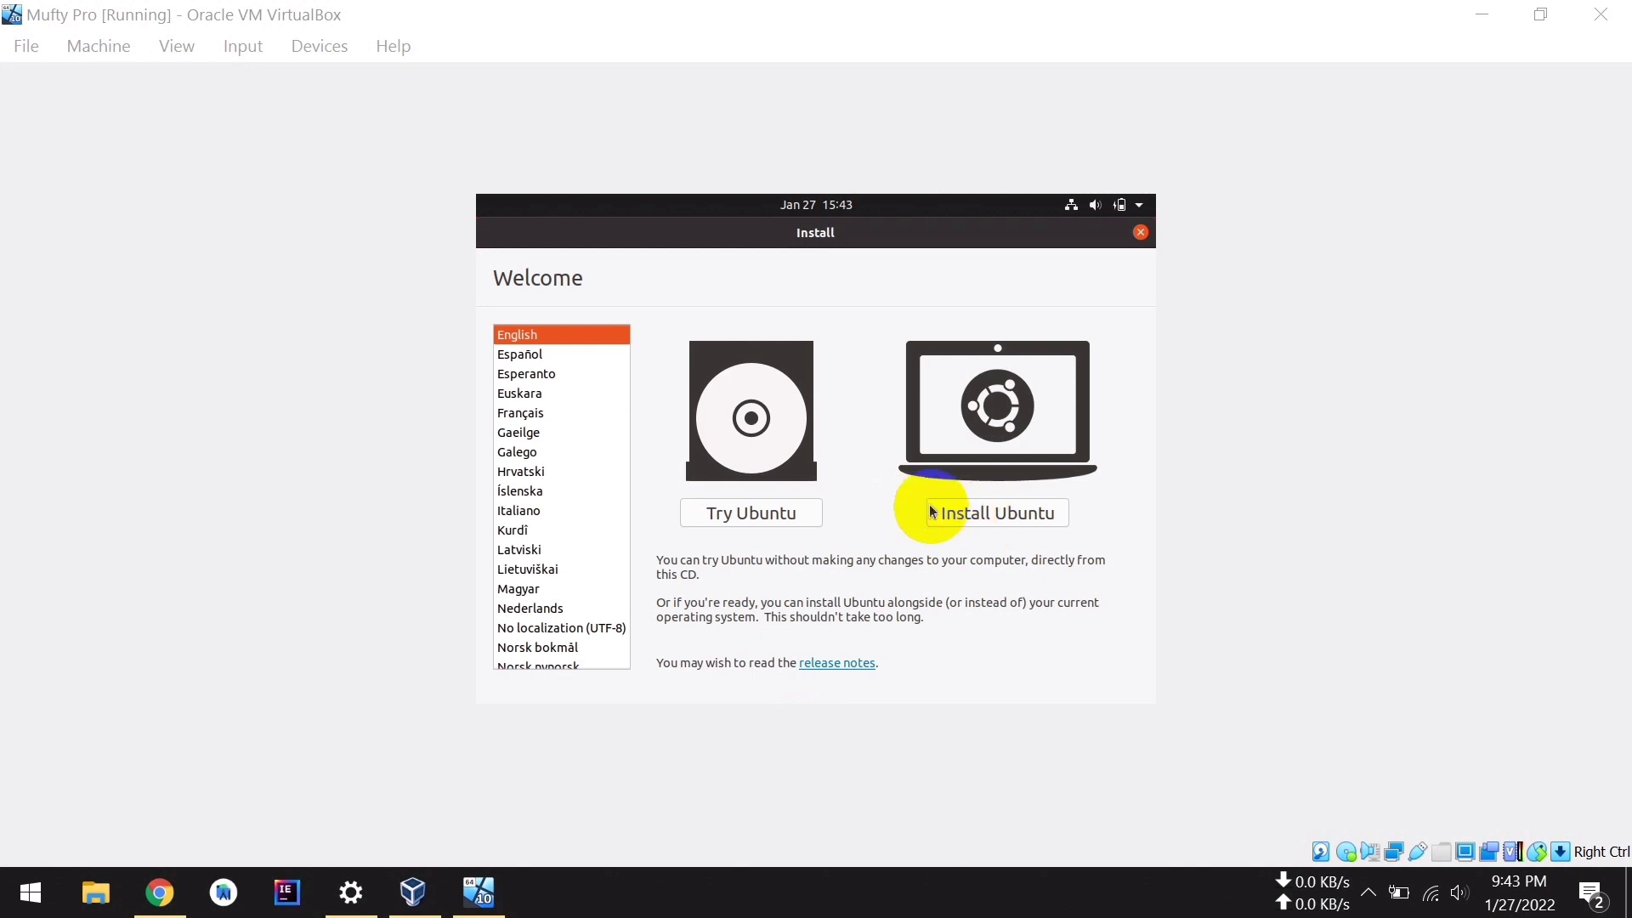
# Choose Install Ubuntu, restore the window size, and keep the English (US) keyboard layout
pyautogui.click(1038, 517)
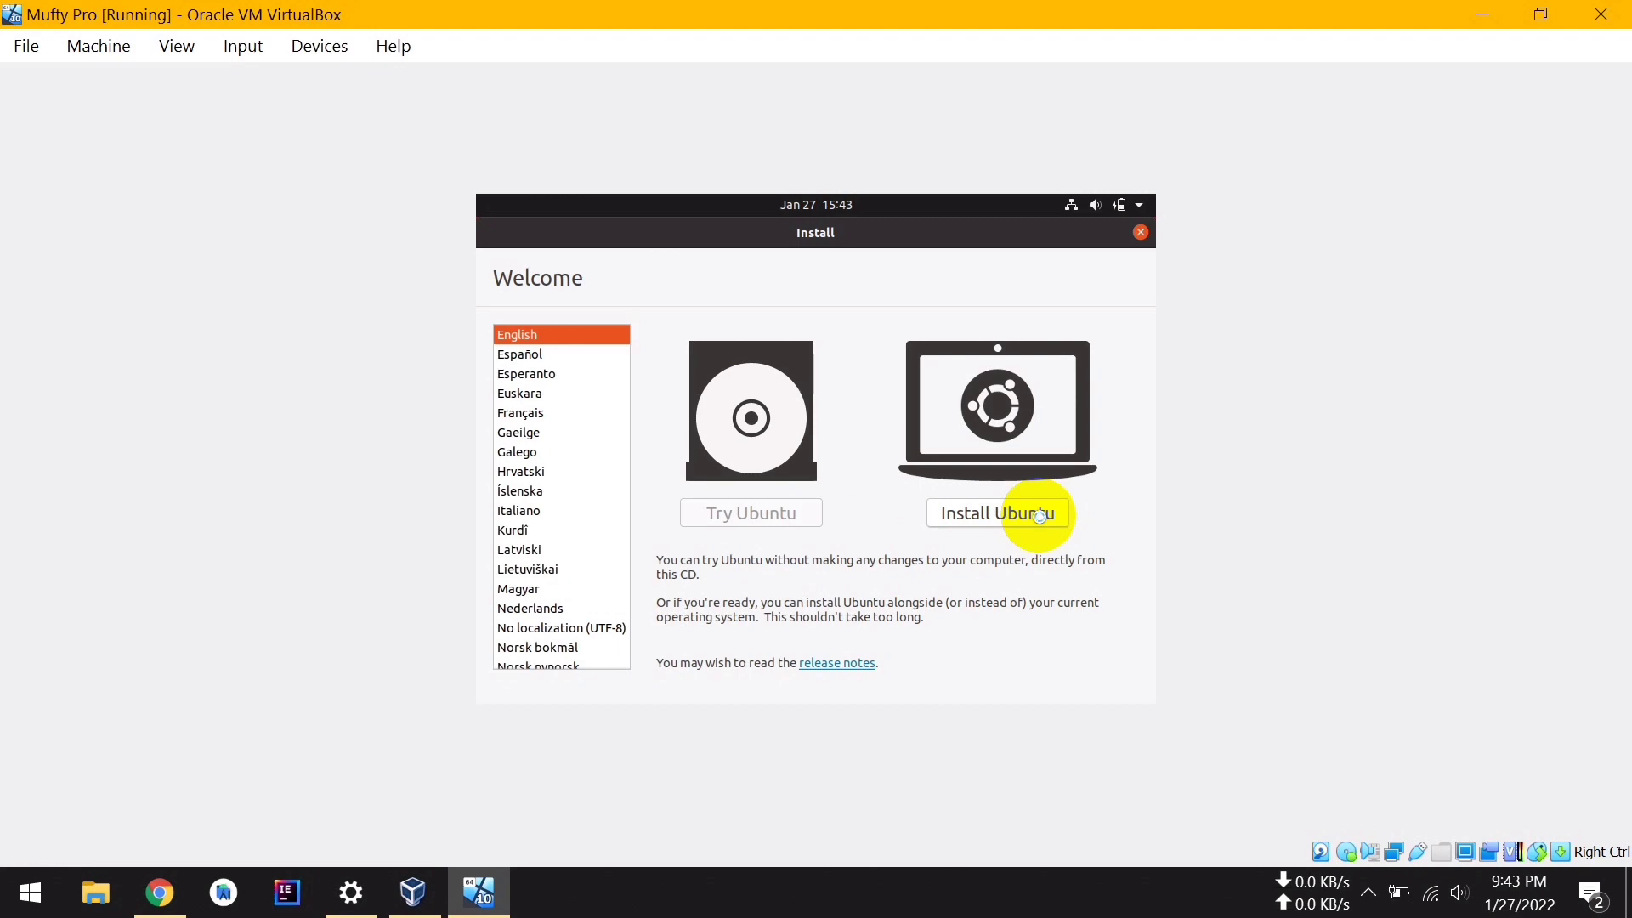
pyautogui.click(1541, 15)
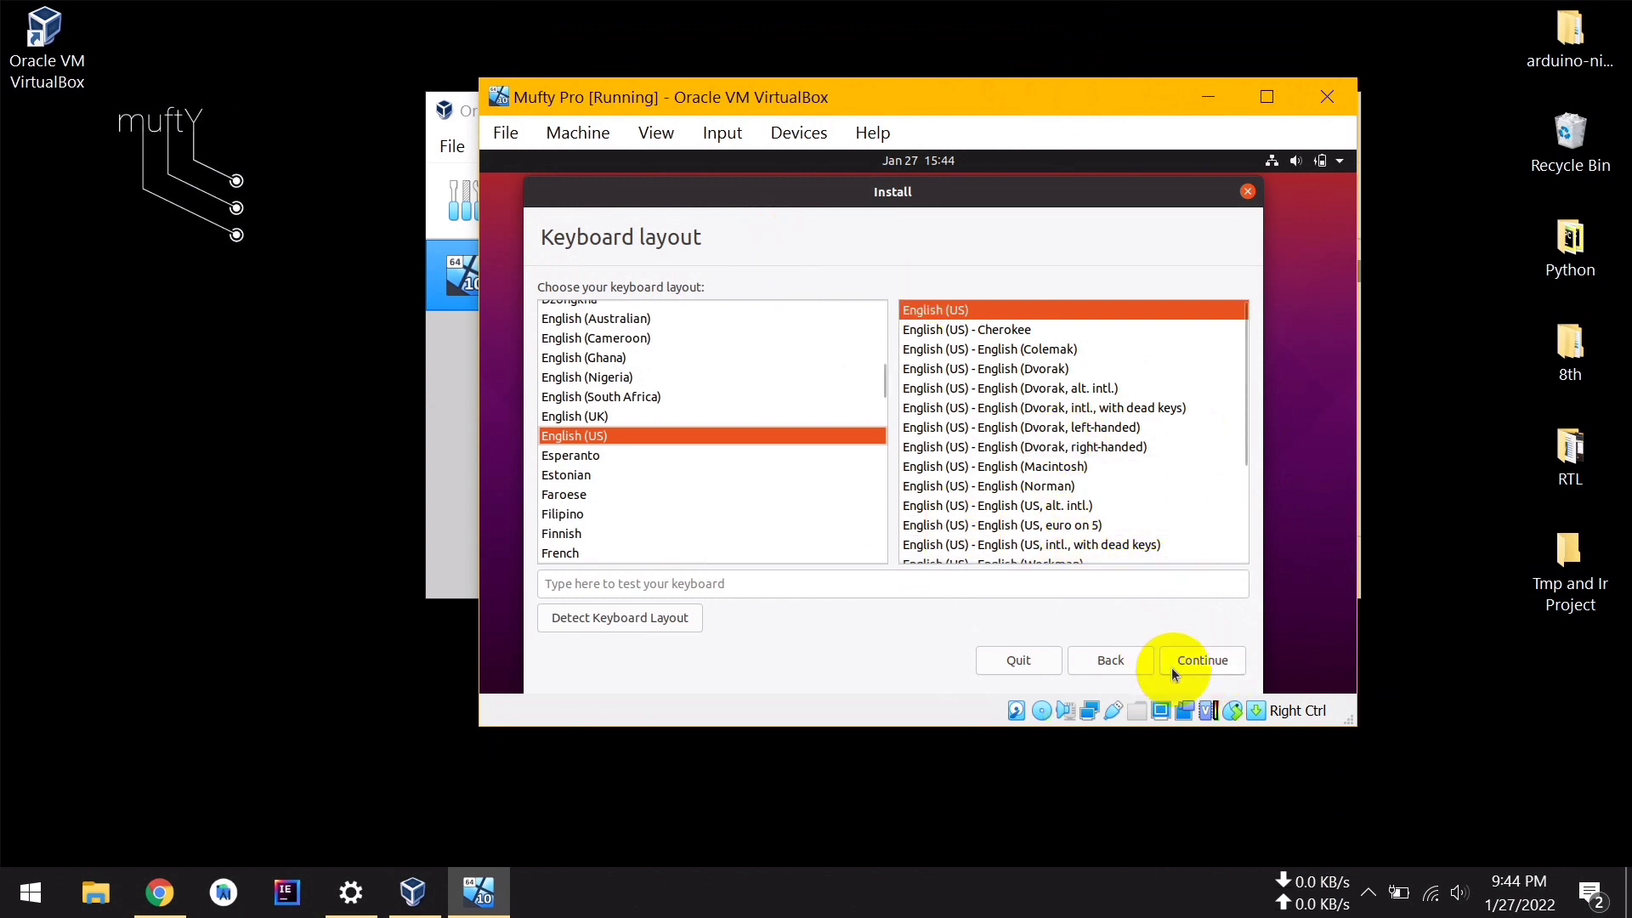
pyautogui.click(1207, 669)
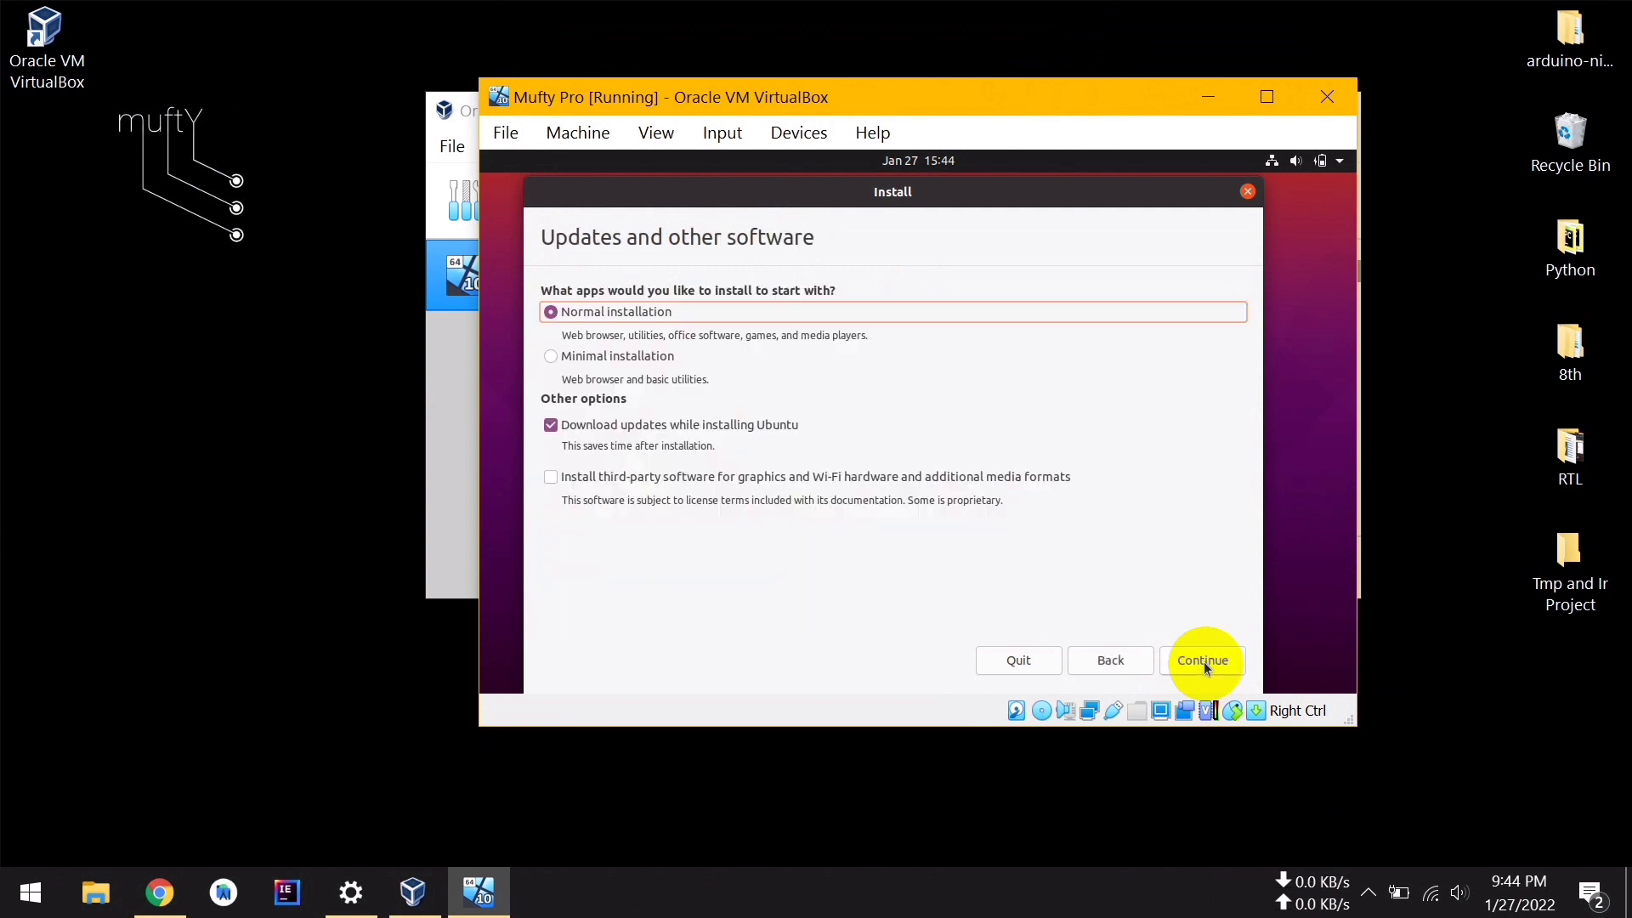
# Turn off update downloads and include third-party graphics and Wi-Fi software
pyautogui.click(550, 425)
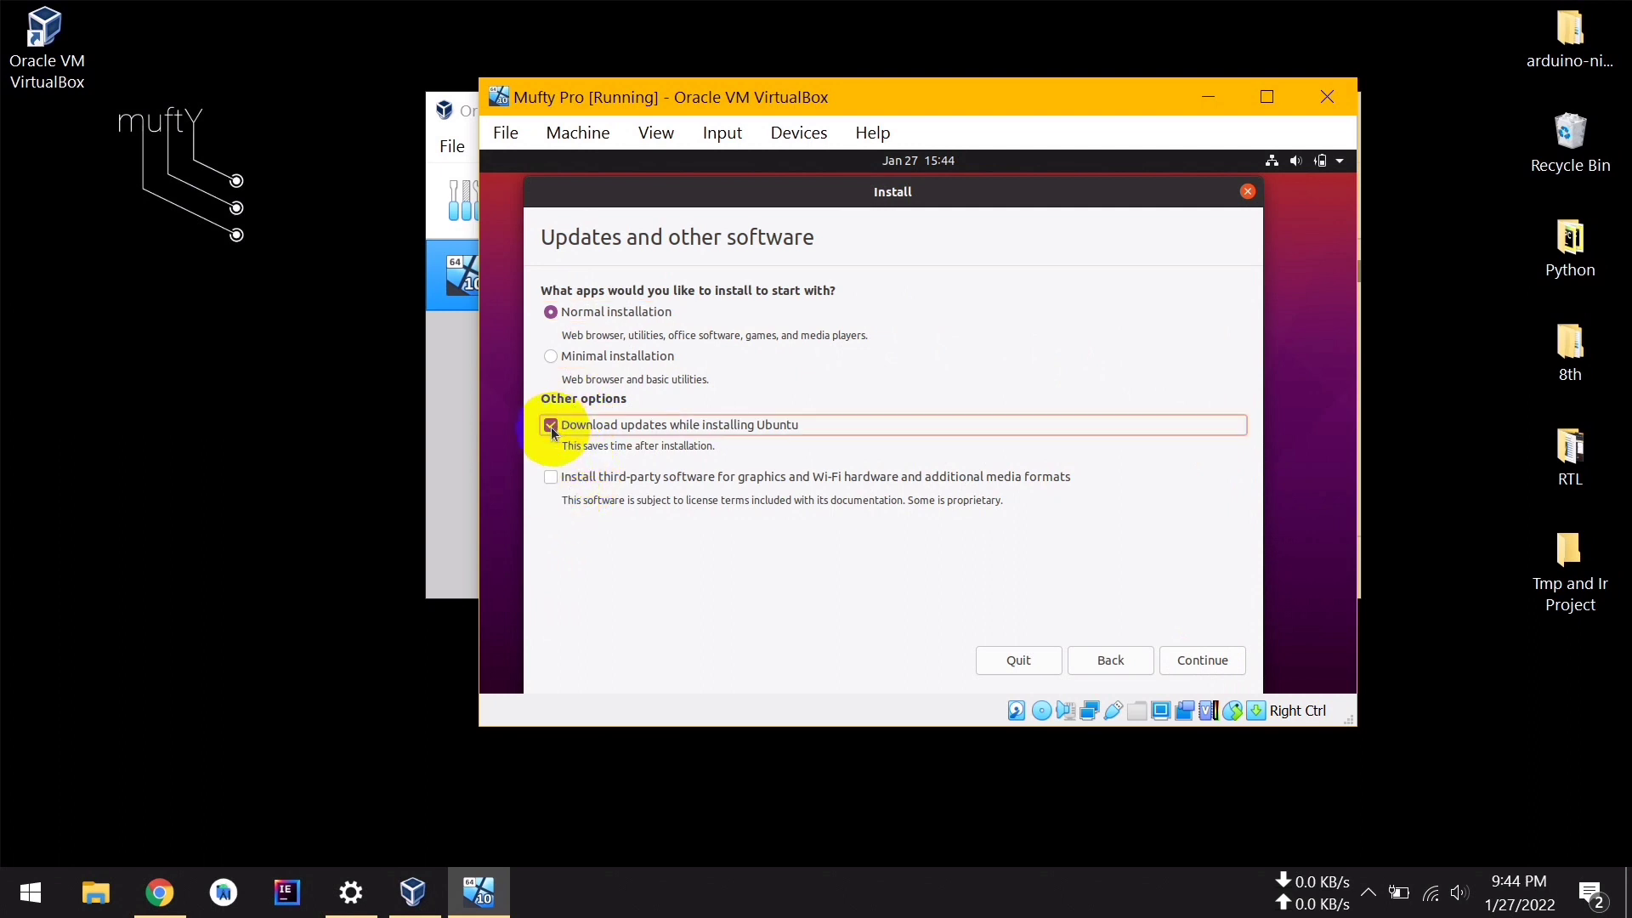
pyautogui.click(553, 481)
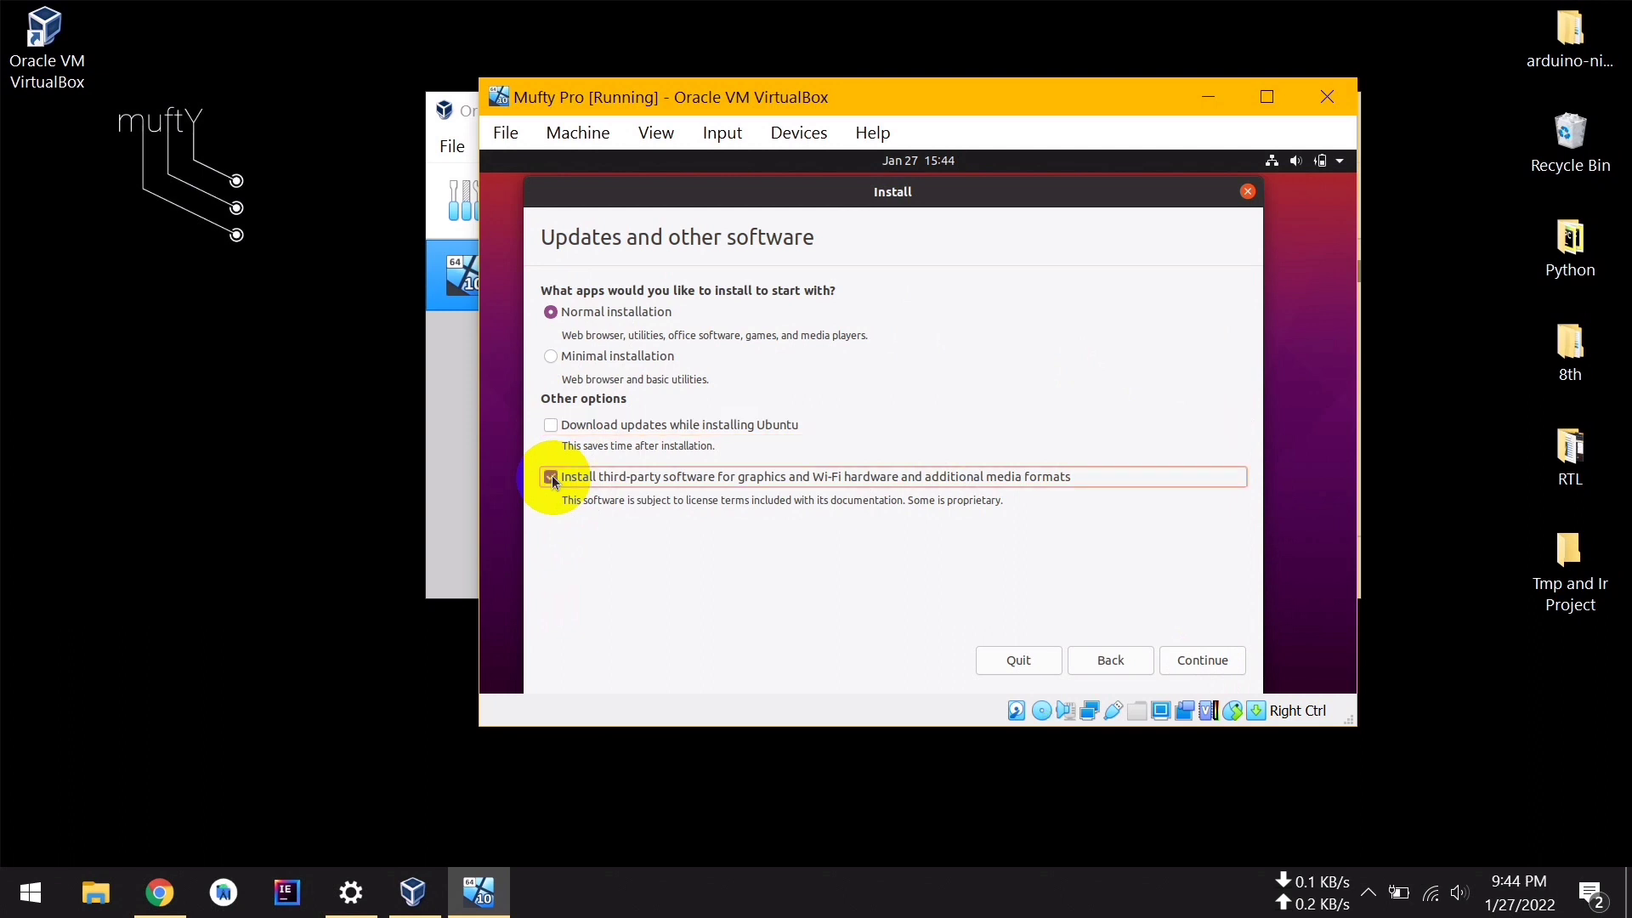
pyautogui.click(1211, 667)
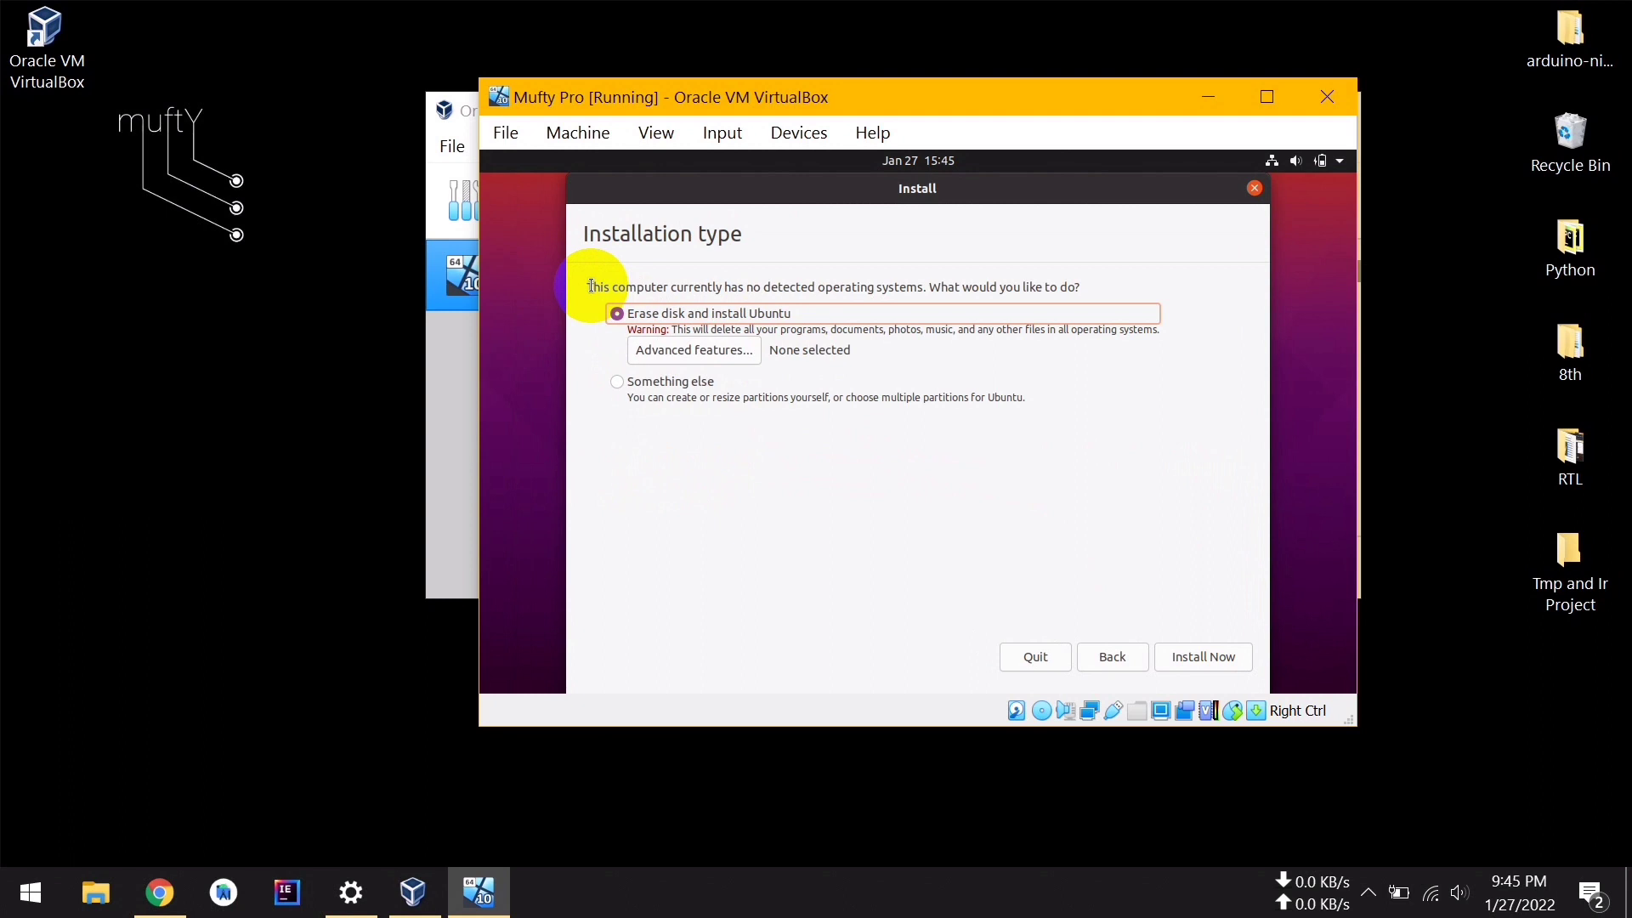
# Keep 'Erase disk and install Ubuntu' and proceed with Install Now
pyautogui.moveTo(592, 287); pyautogui.dragTo(1096, 290)
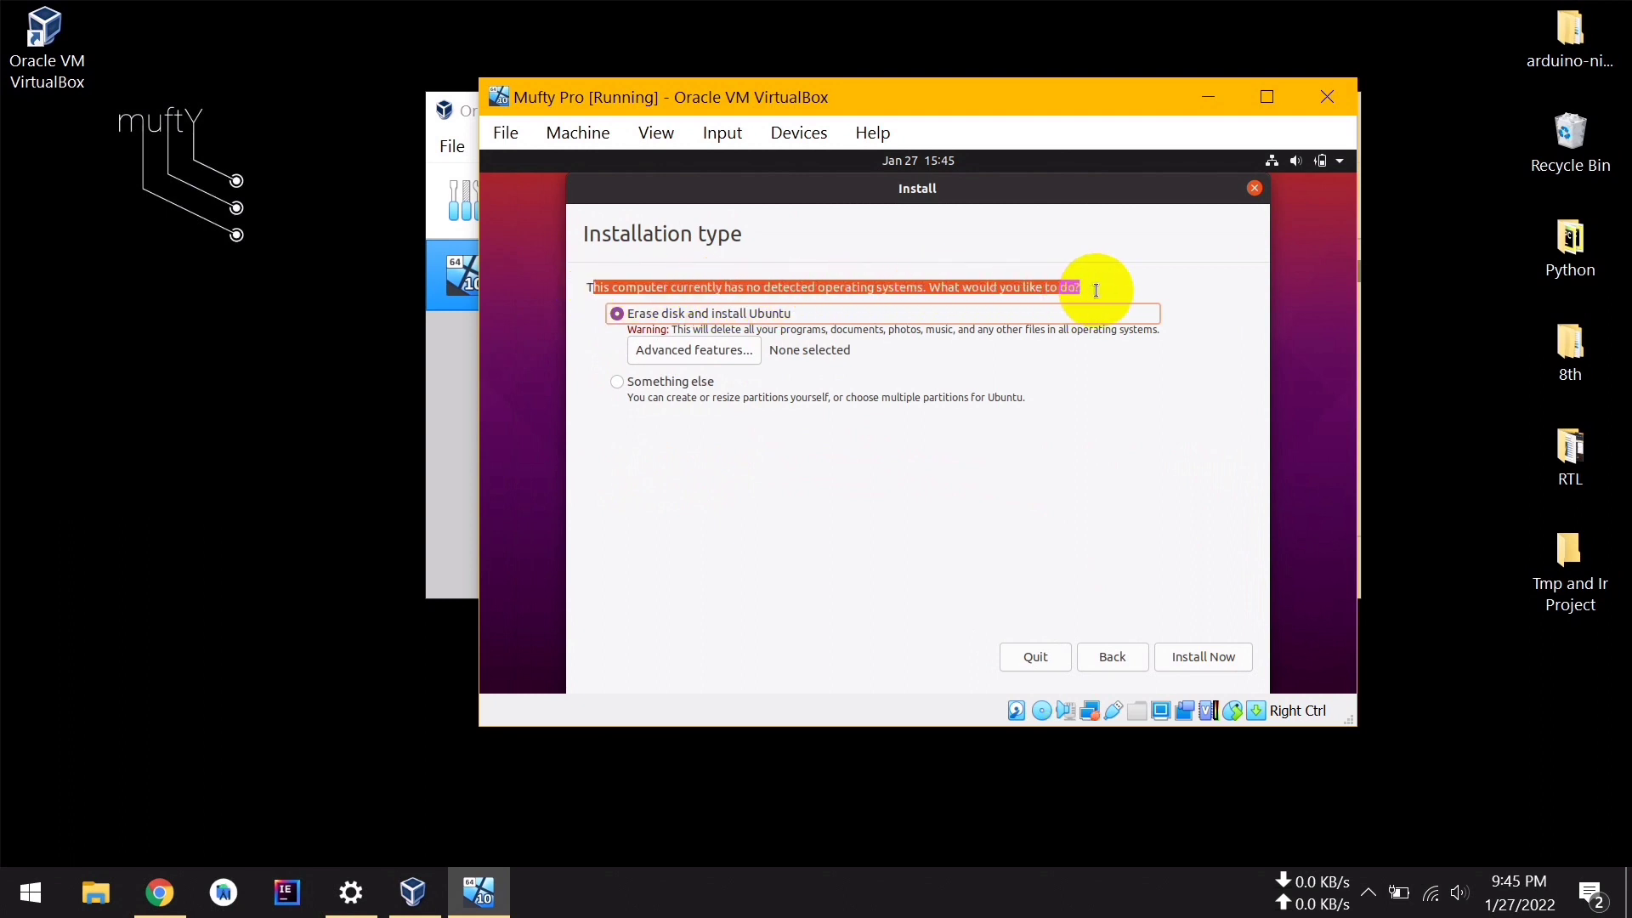
pyautogui.click(1116, 285)
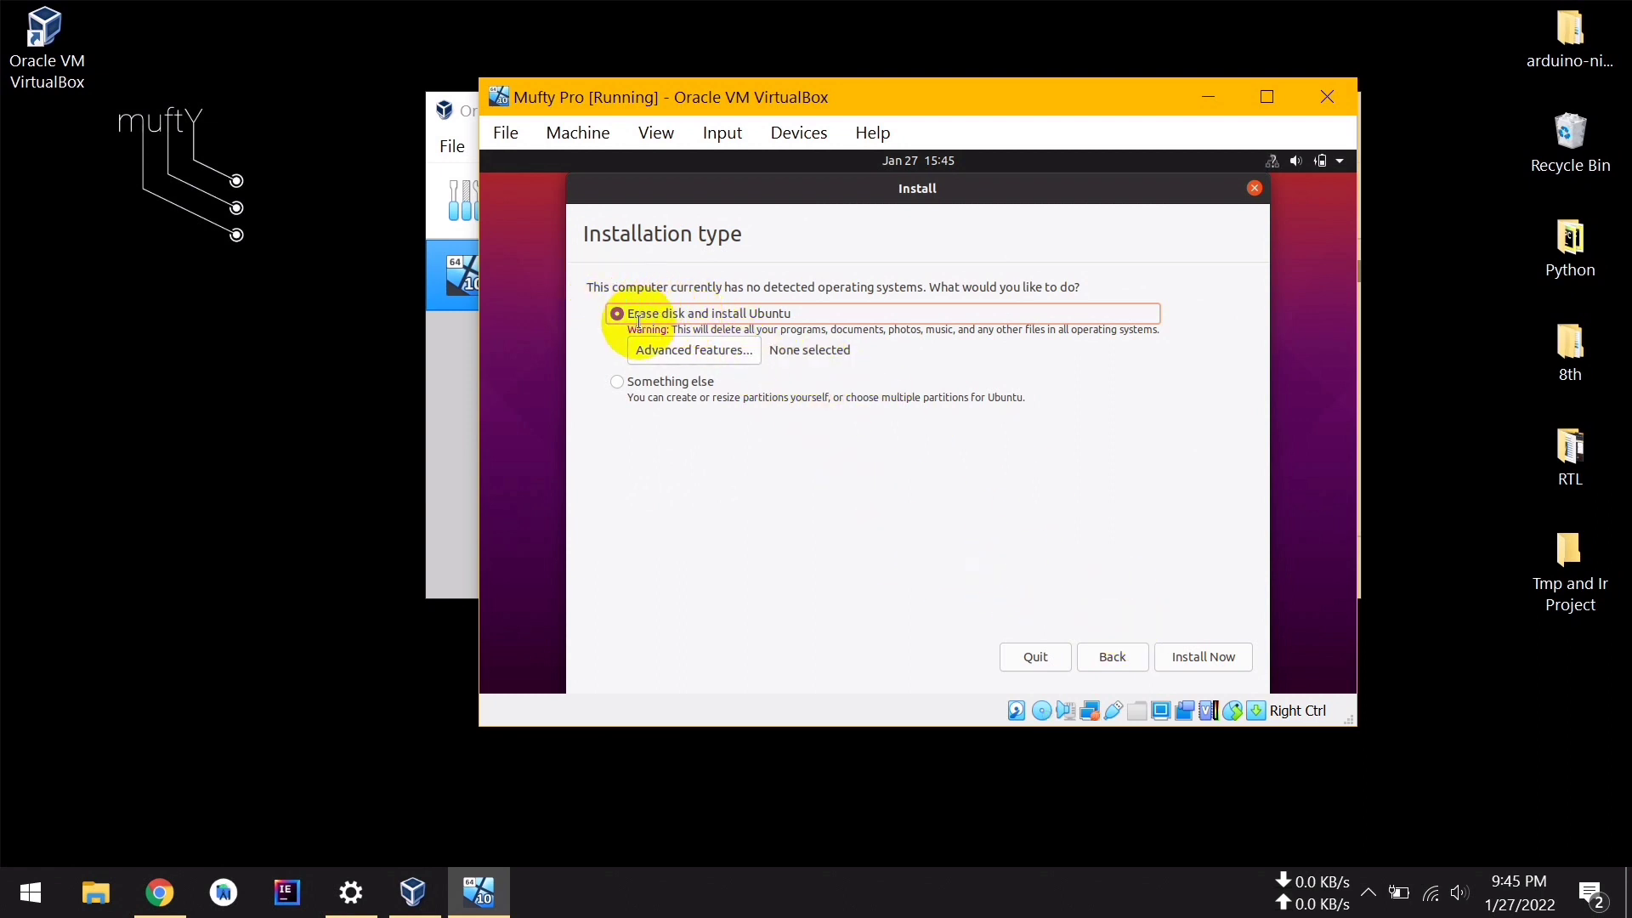
pyautogui.click(1217, 656)
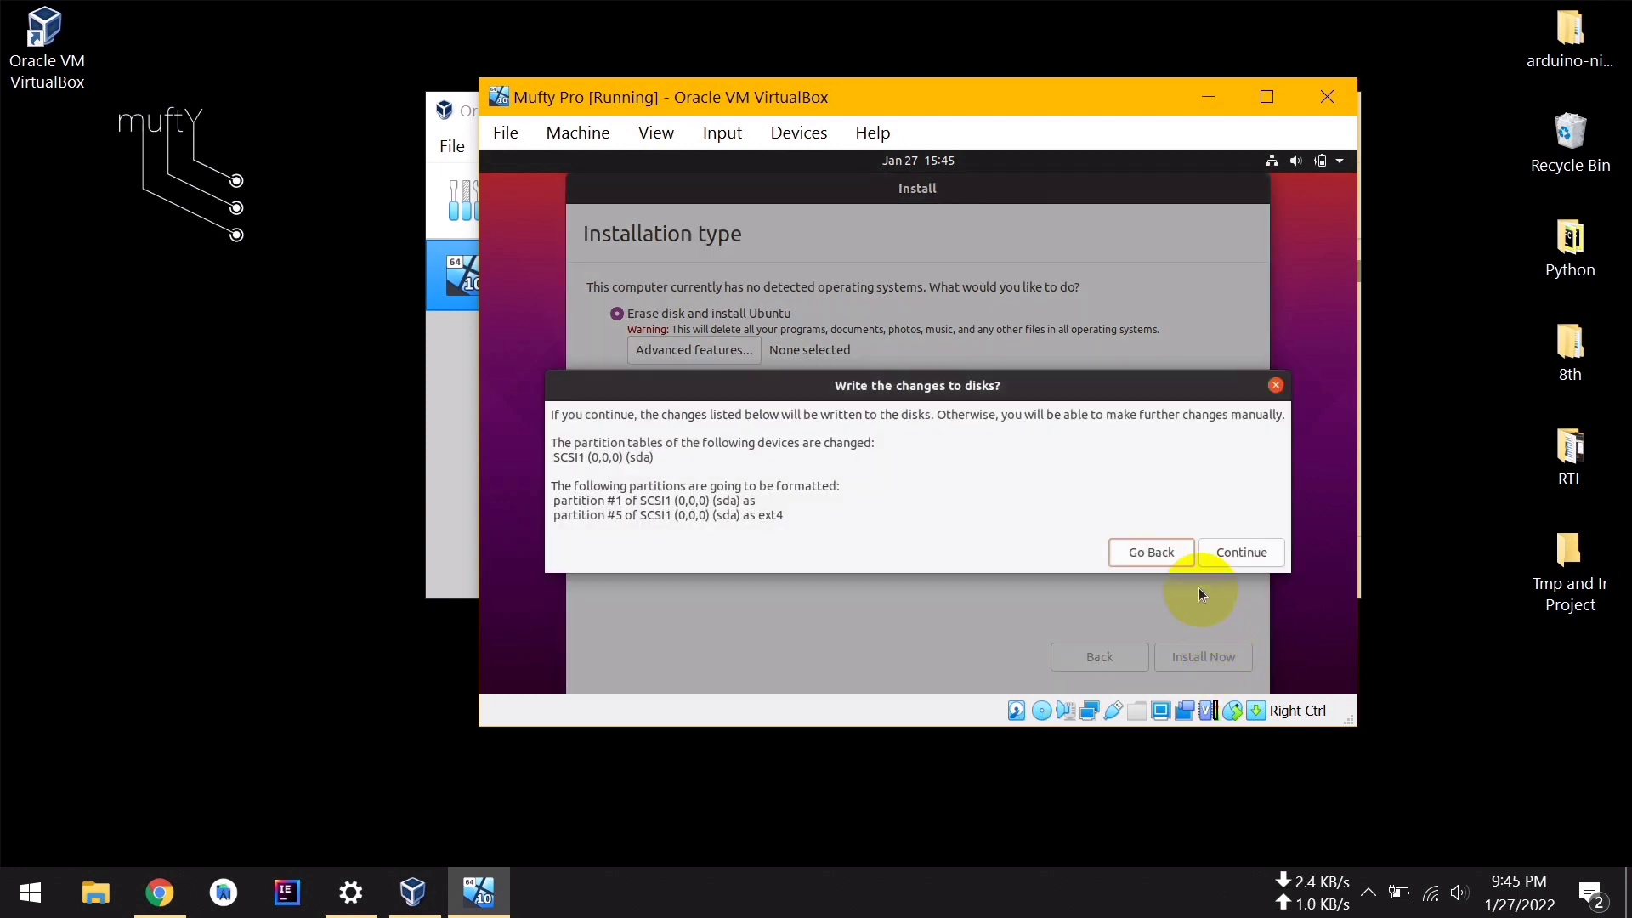
# Write the disk changes, keep Dhaka, and create an auto-login account with the user's name and password
pyautogui.click(1240, 555)
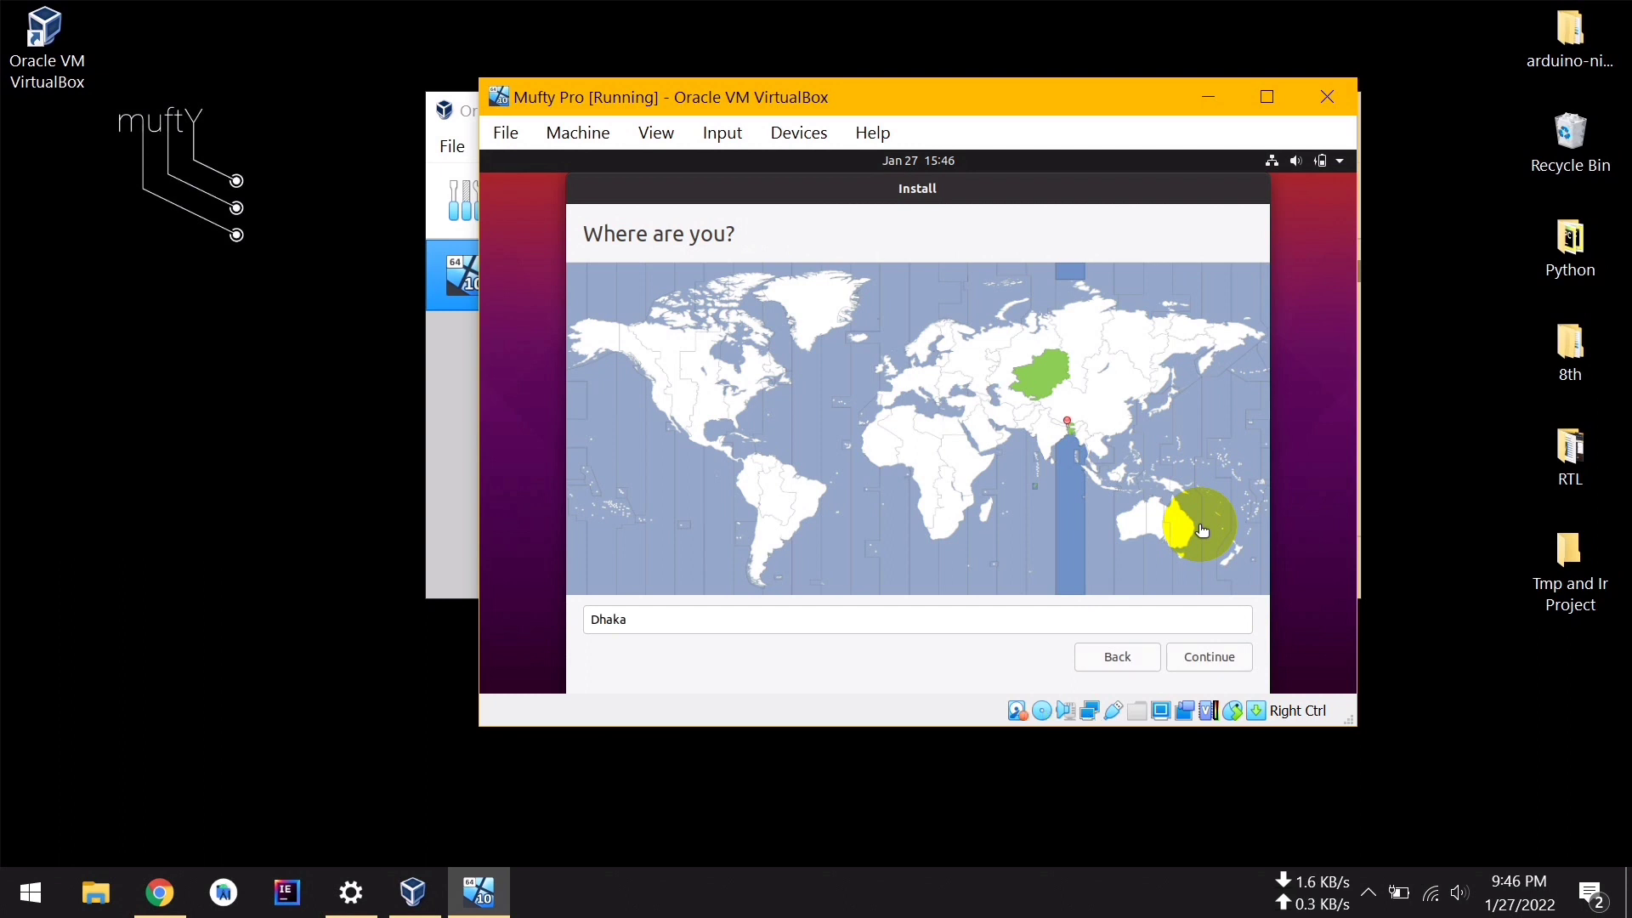
pyautogui.click(1214, 656)
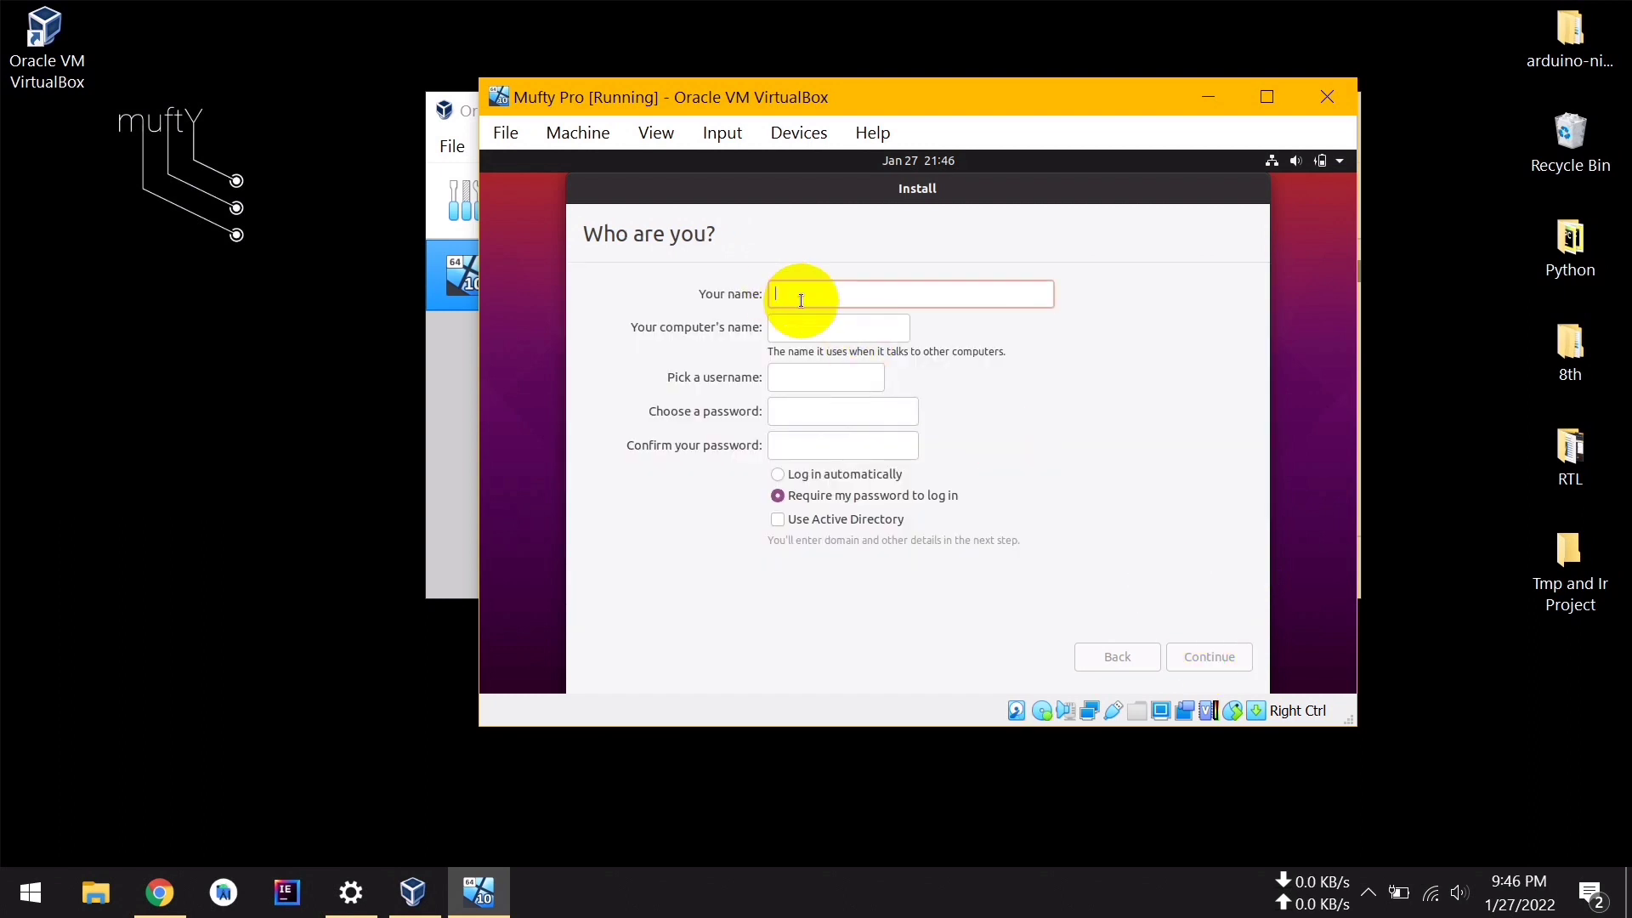
pyautogui.write('Mufty')
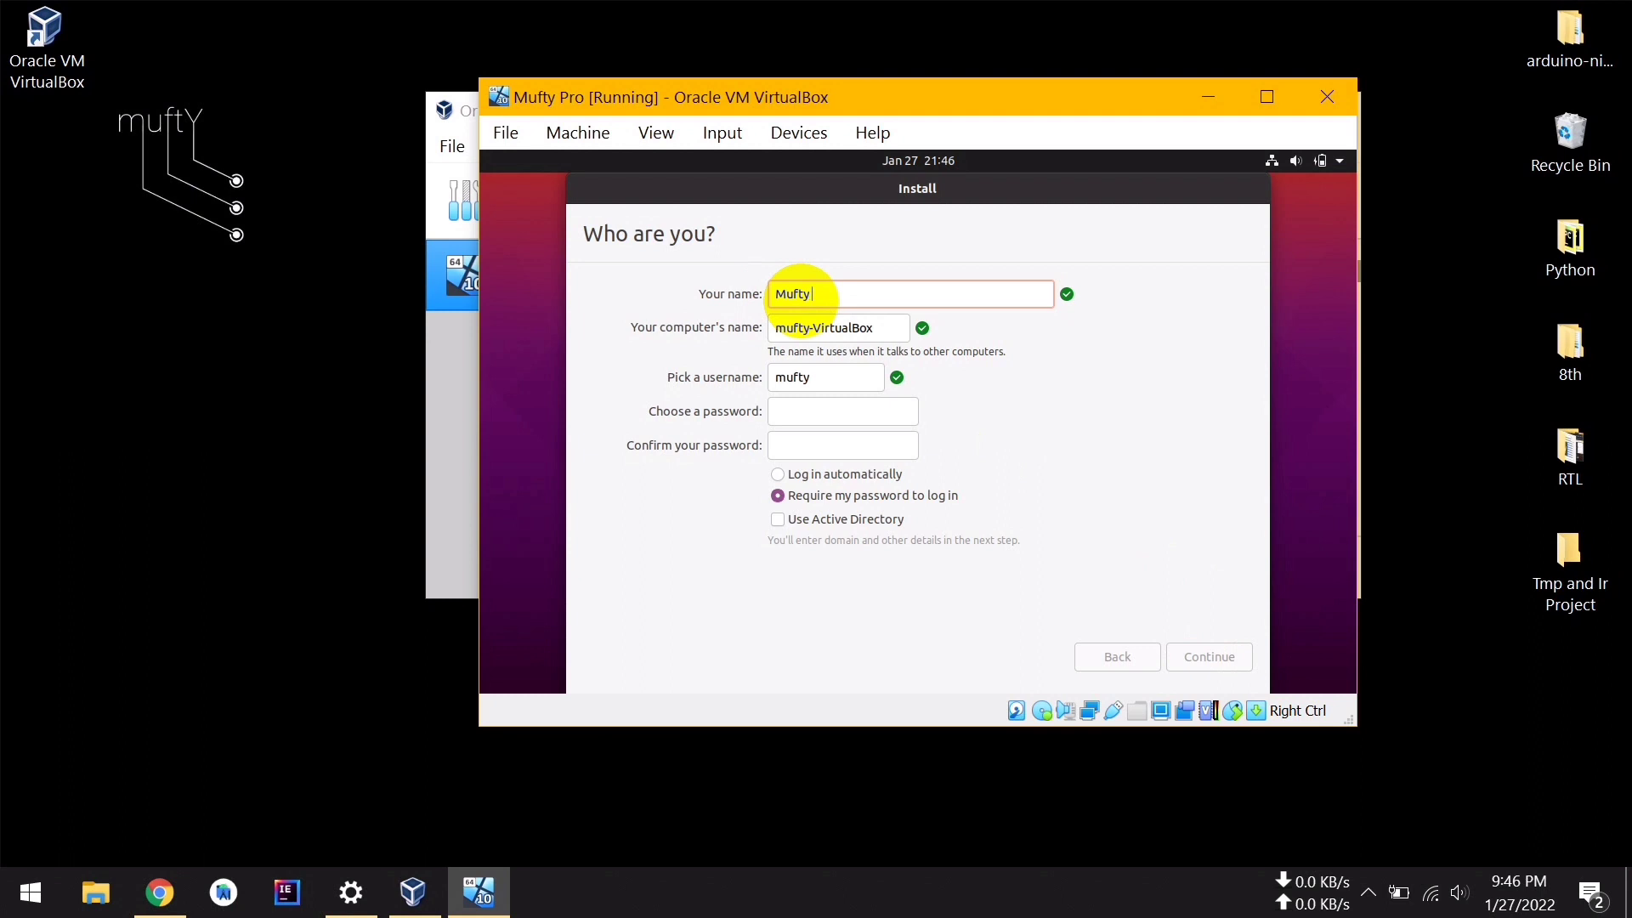
pyautogui.write(' Pro')
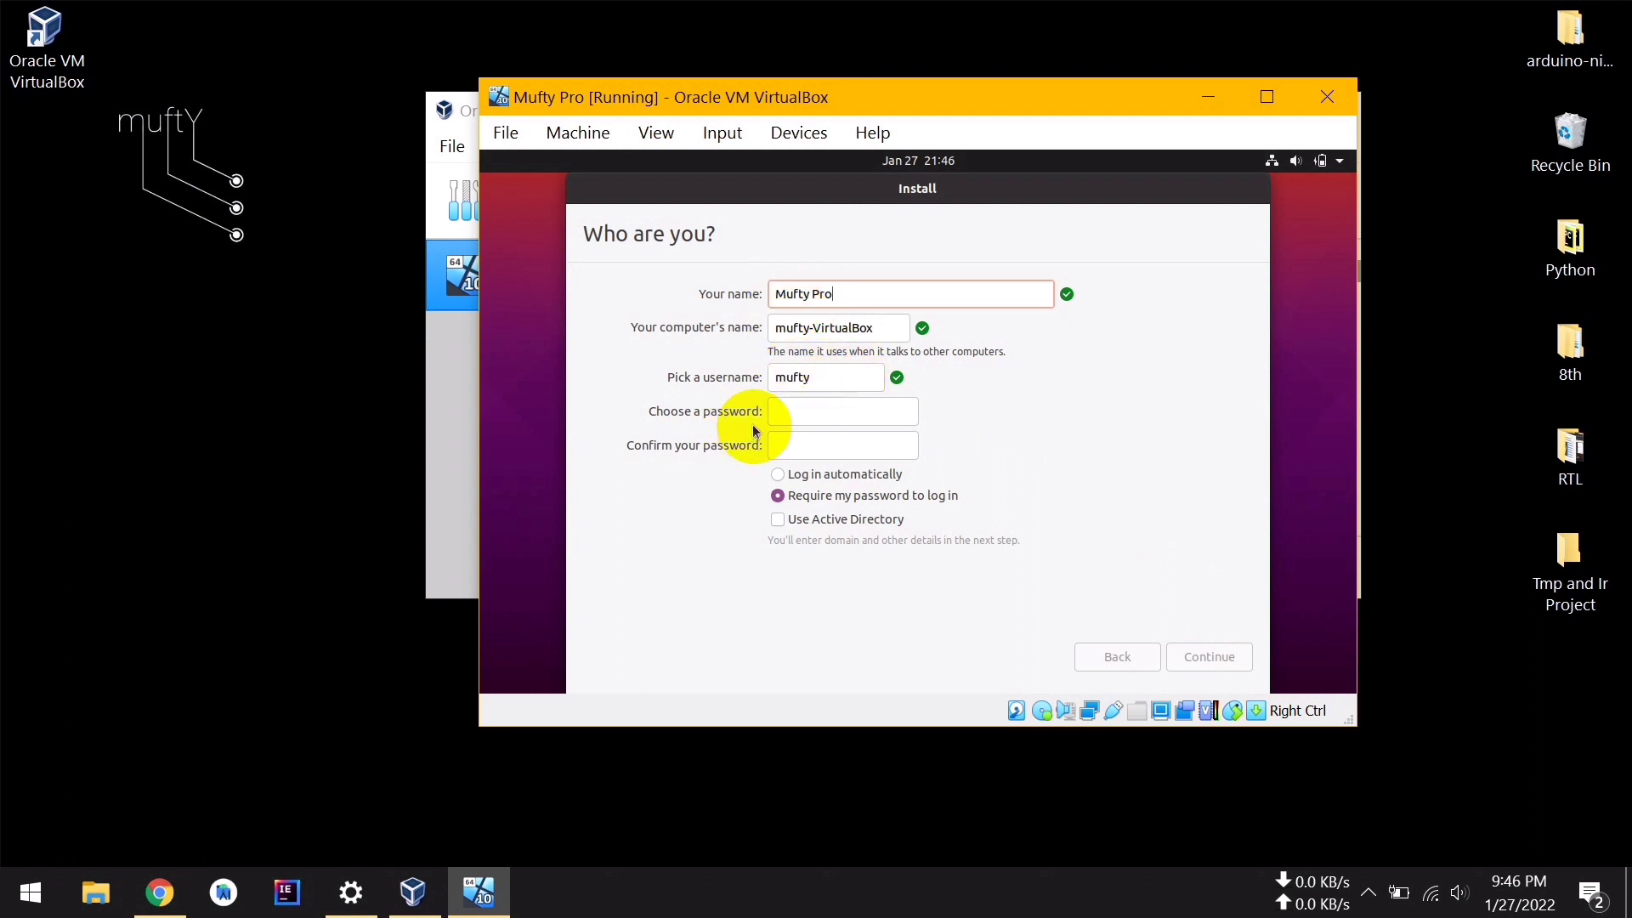
pyautogui.click(797, 412)
pyautogui.write('123')
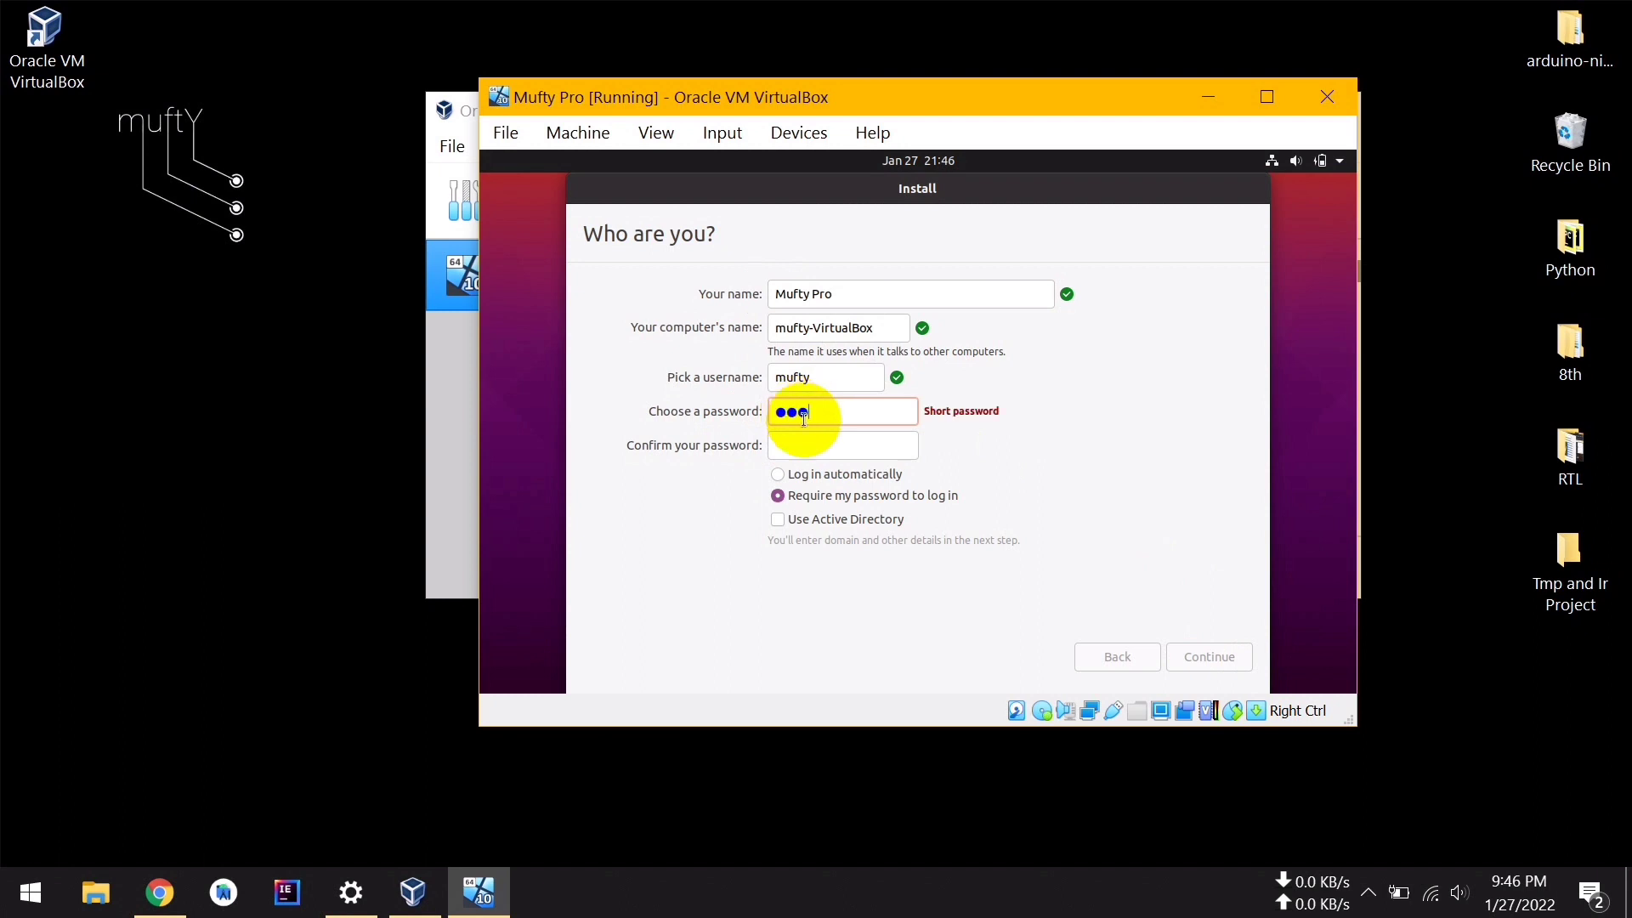
pyautogui.click(816, 447)
pyautogui.write('123')
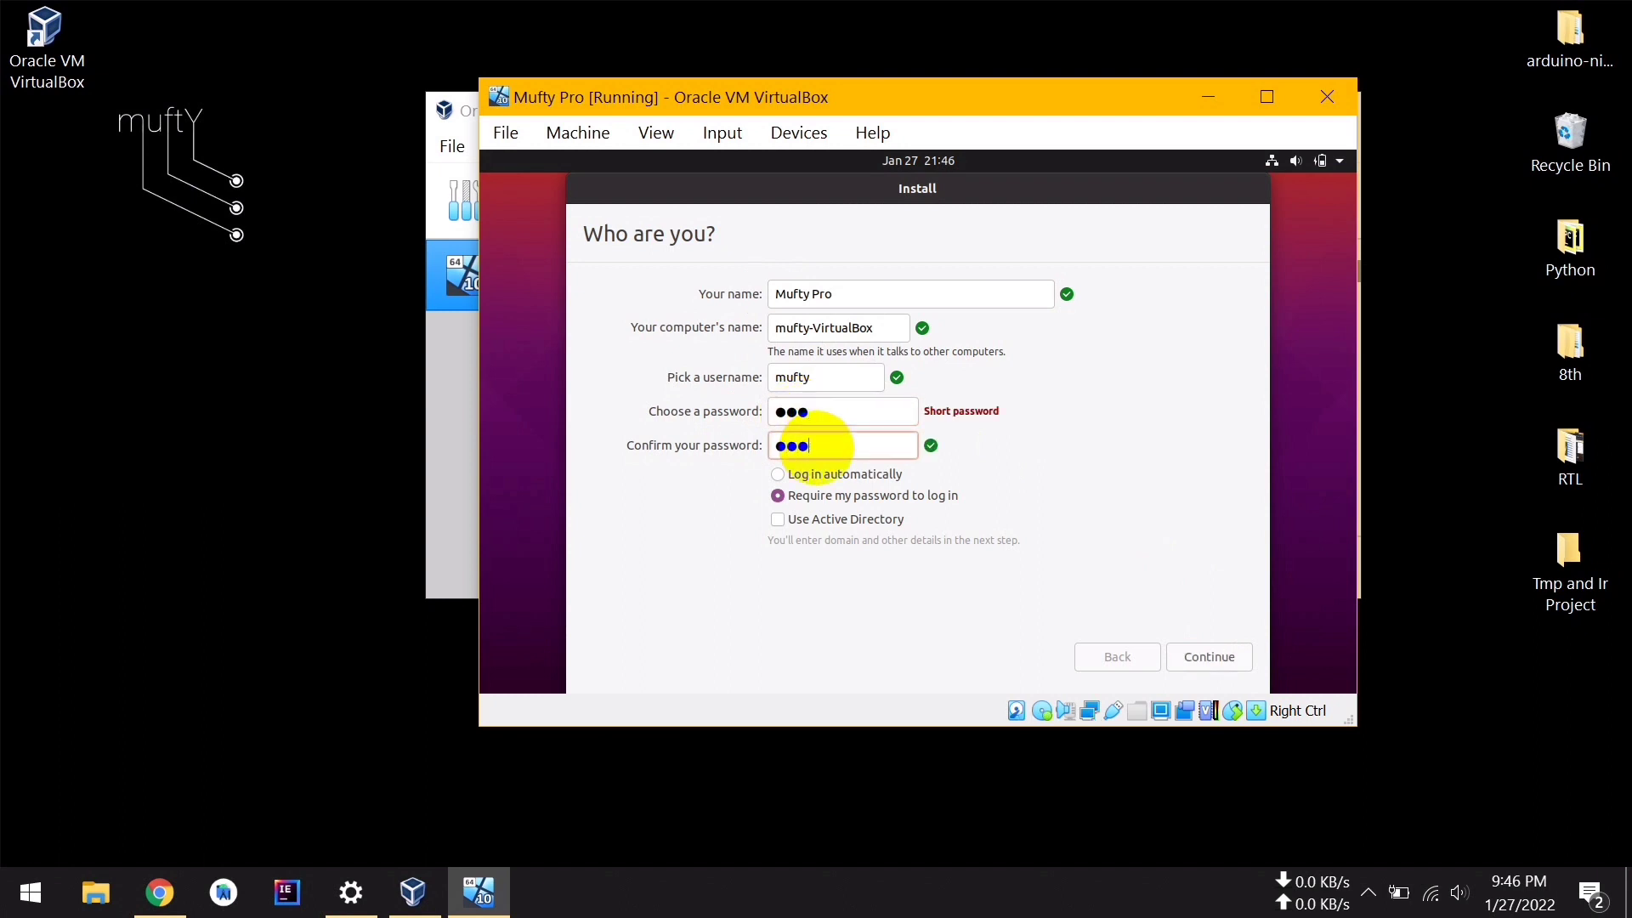
pyautogui.click(777, 475)
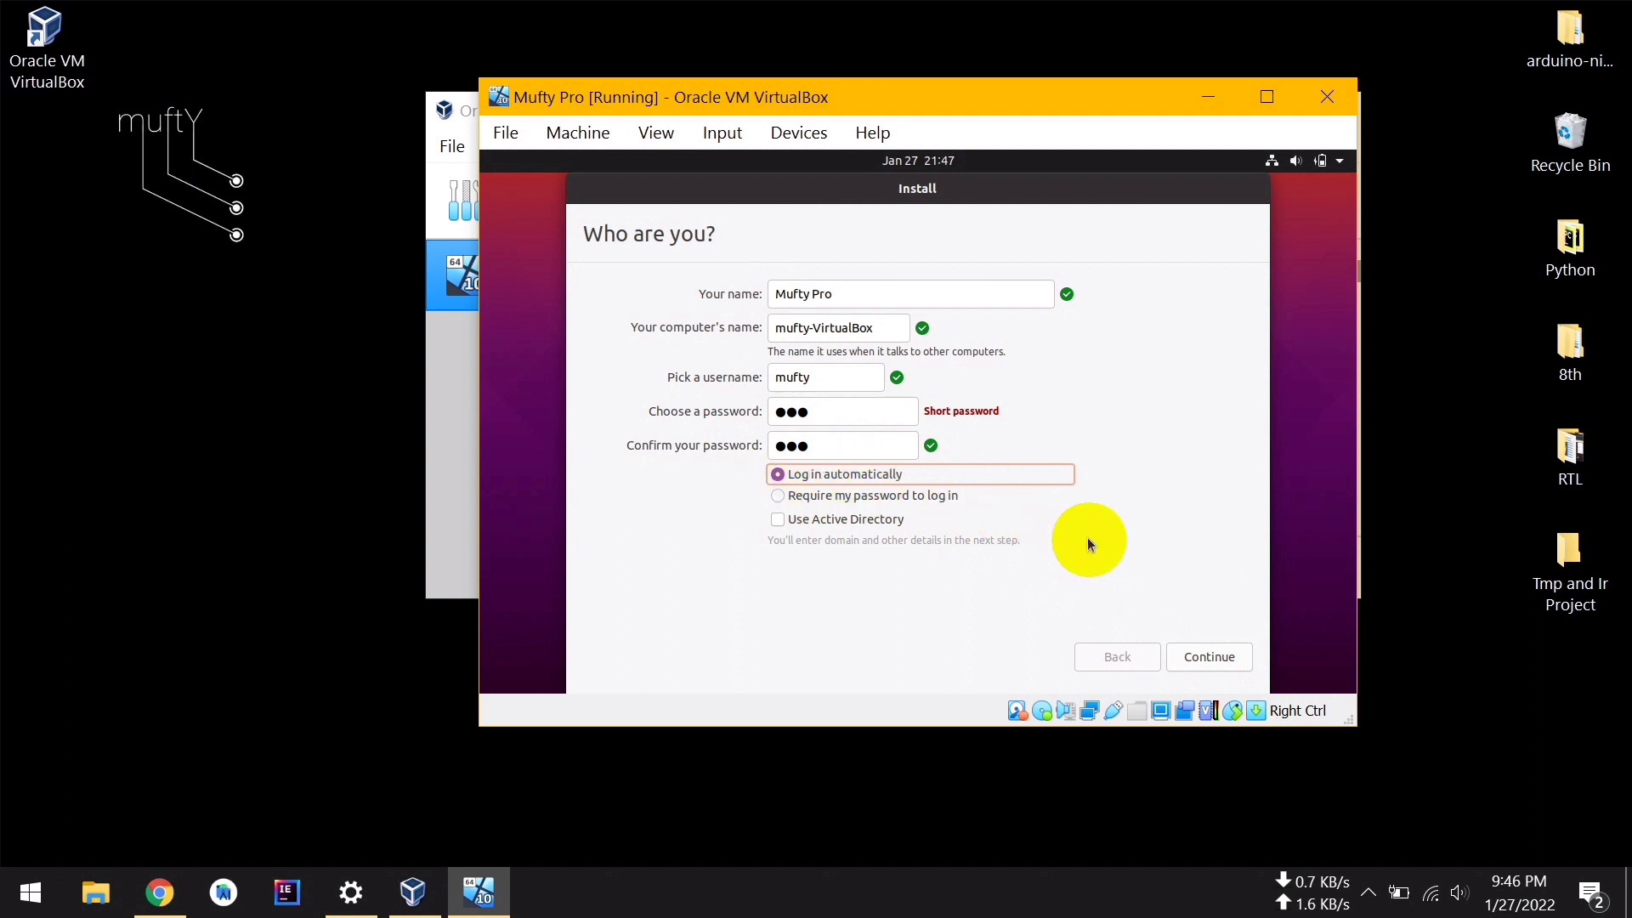
pyautogui.click(1230, 666)
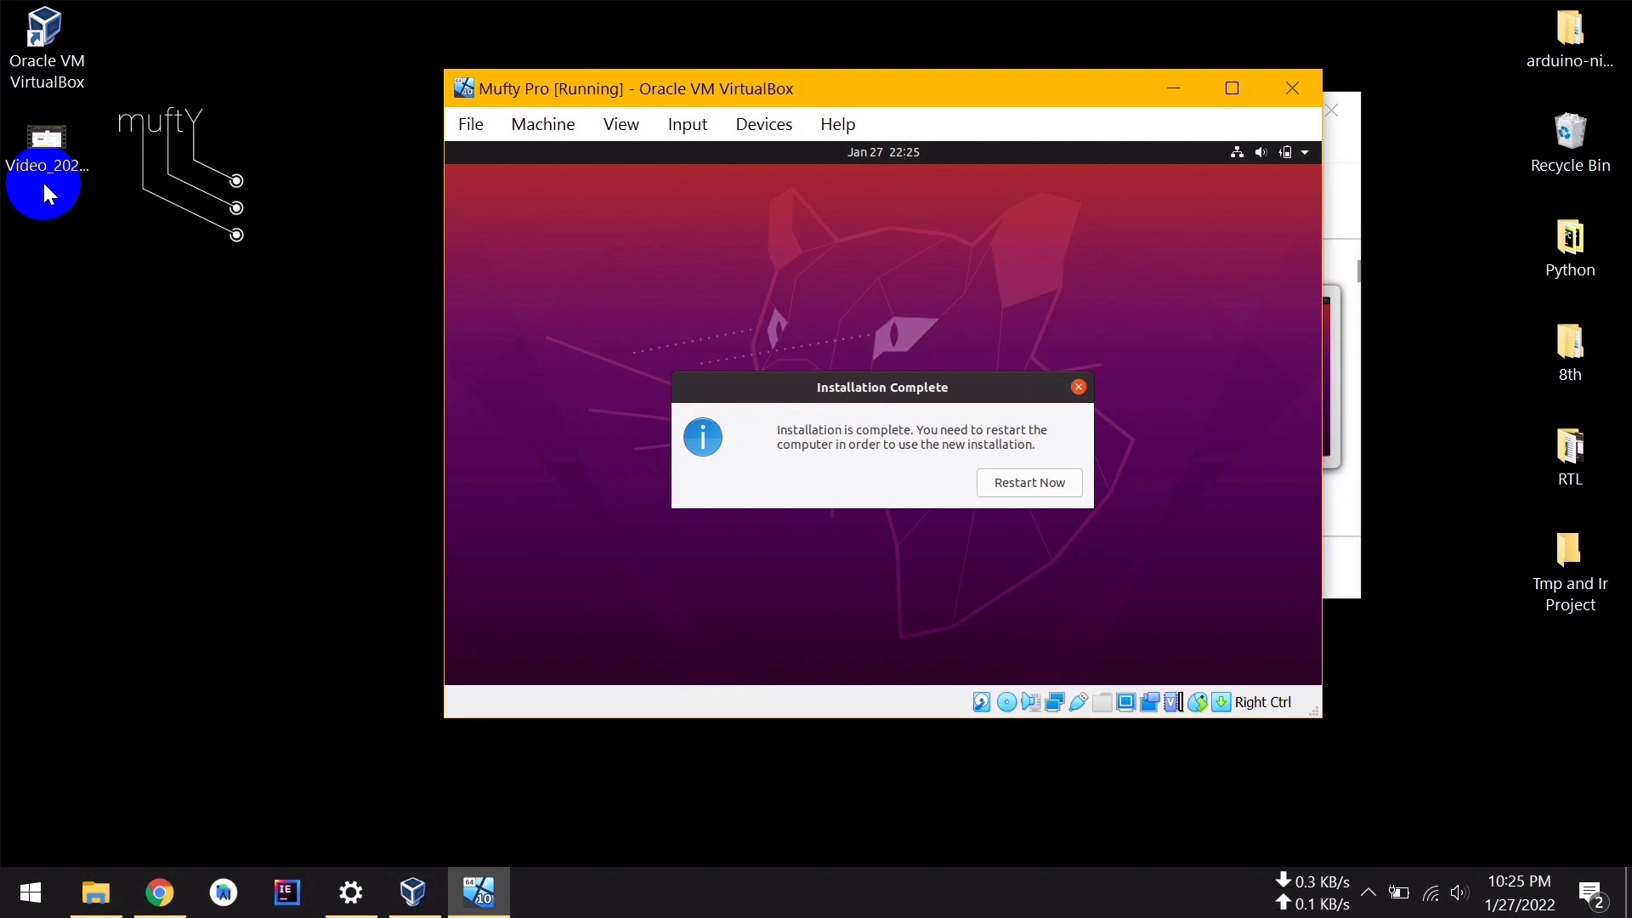
# Restart into the new system and force-eject the Ubuntu ISO from the virtual optical drive
pyautogui.click(1010, 489)
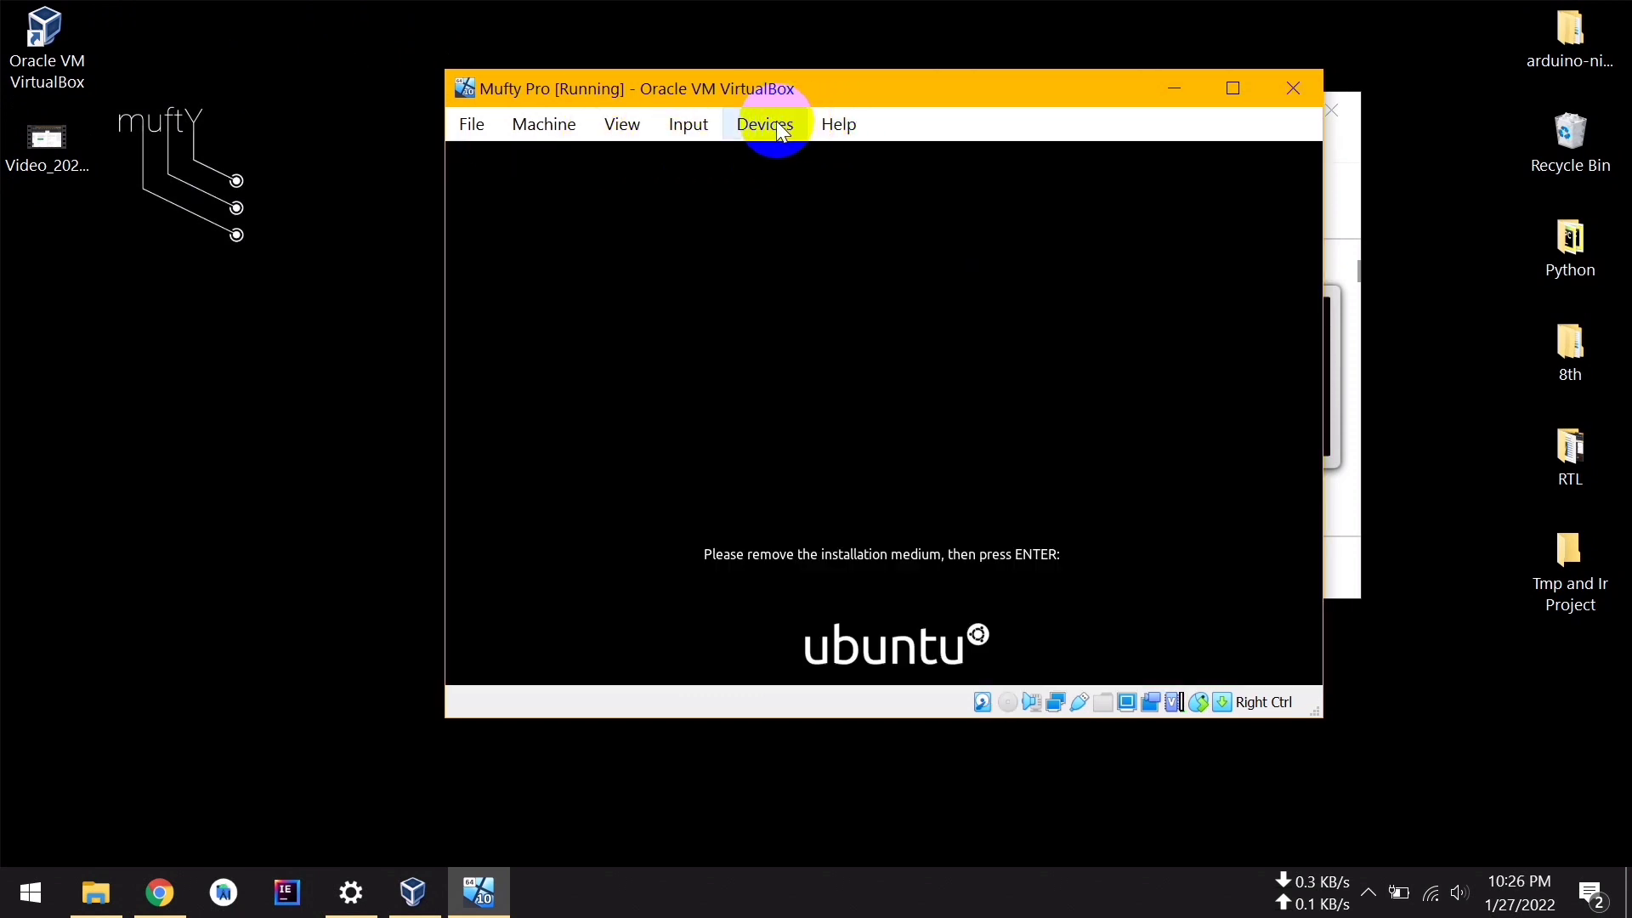
pyautogui.click(779, 129)
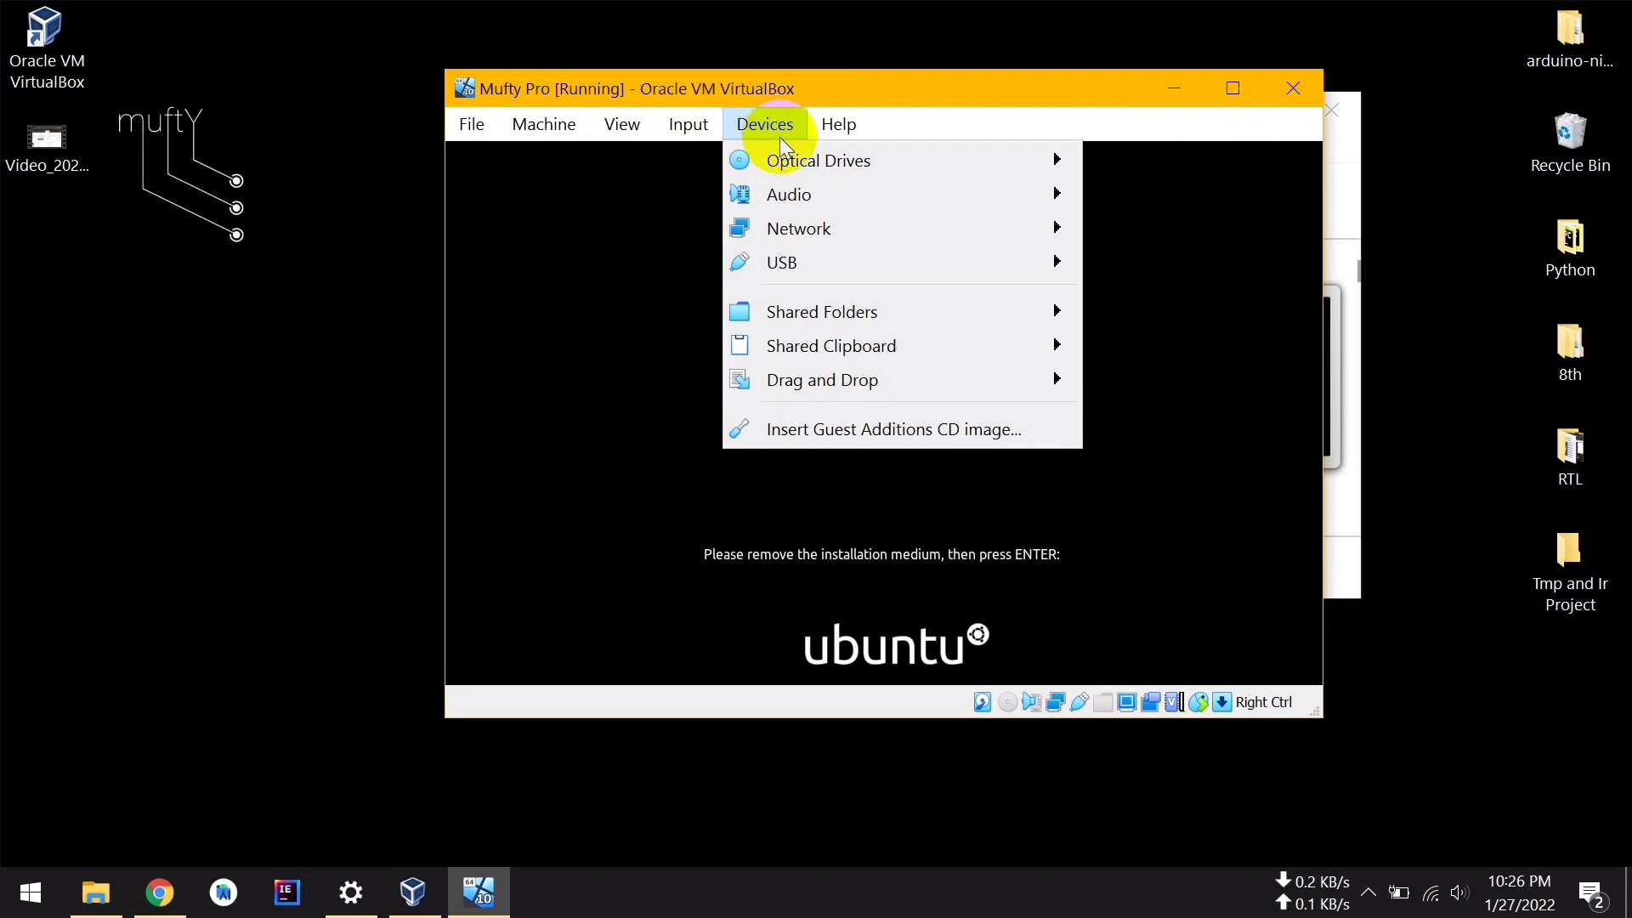
pyautogui.moveTo(779, 158)
pyautogui.click(1240, 246)
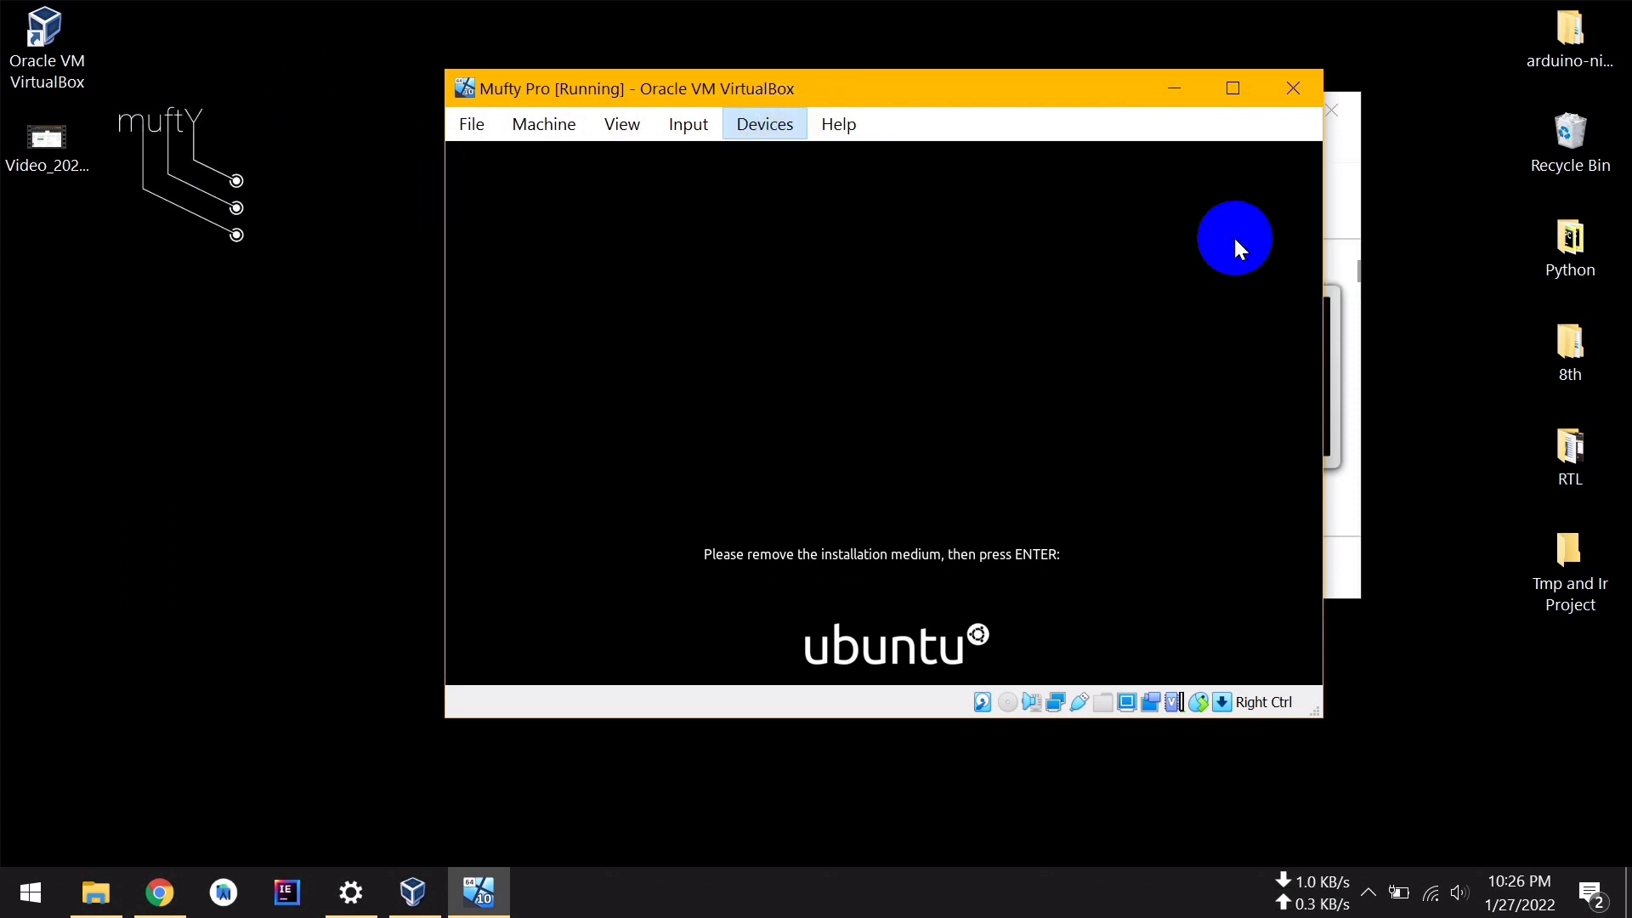
pyautogui.click(776, 122)
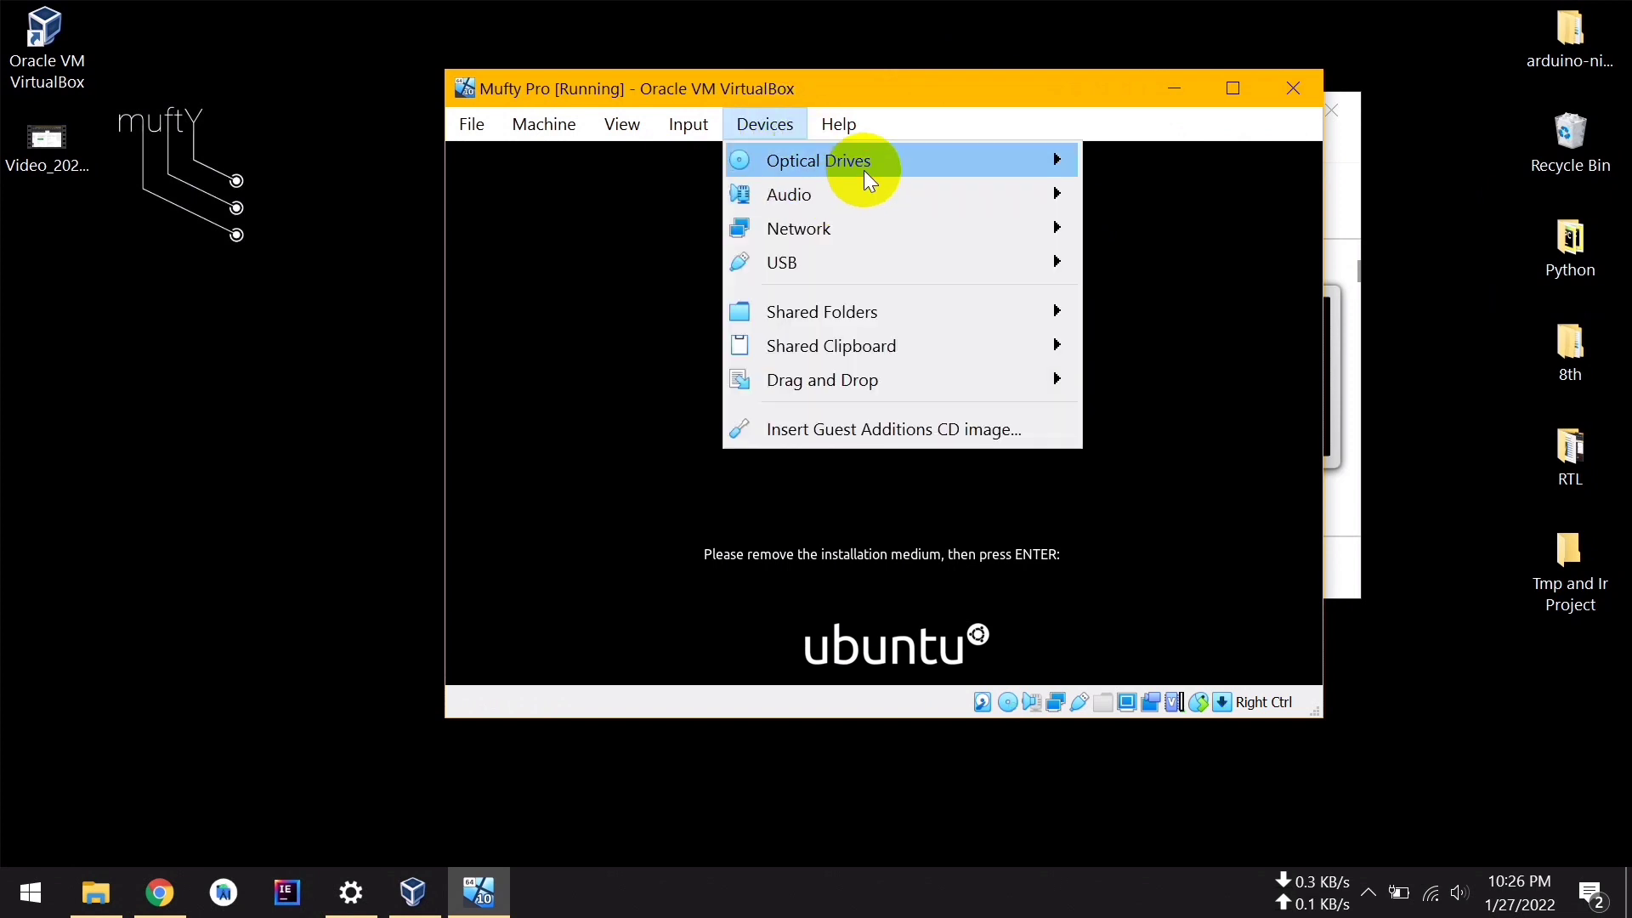
pyautogui.moveTo(864, 170)
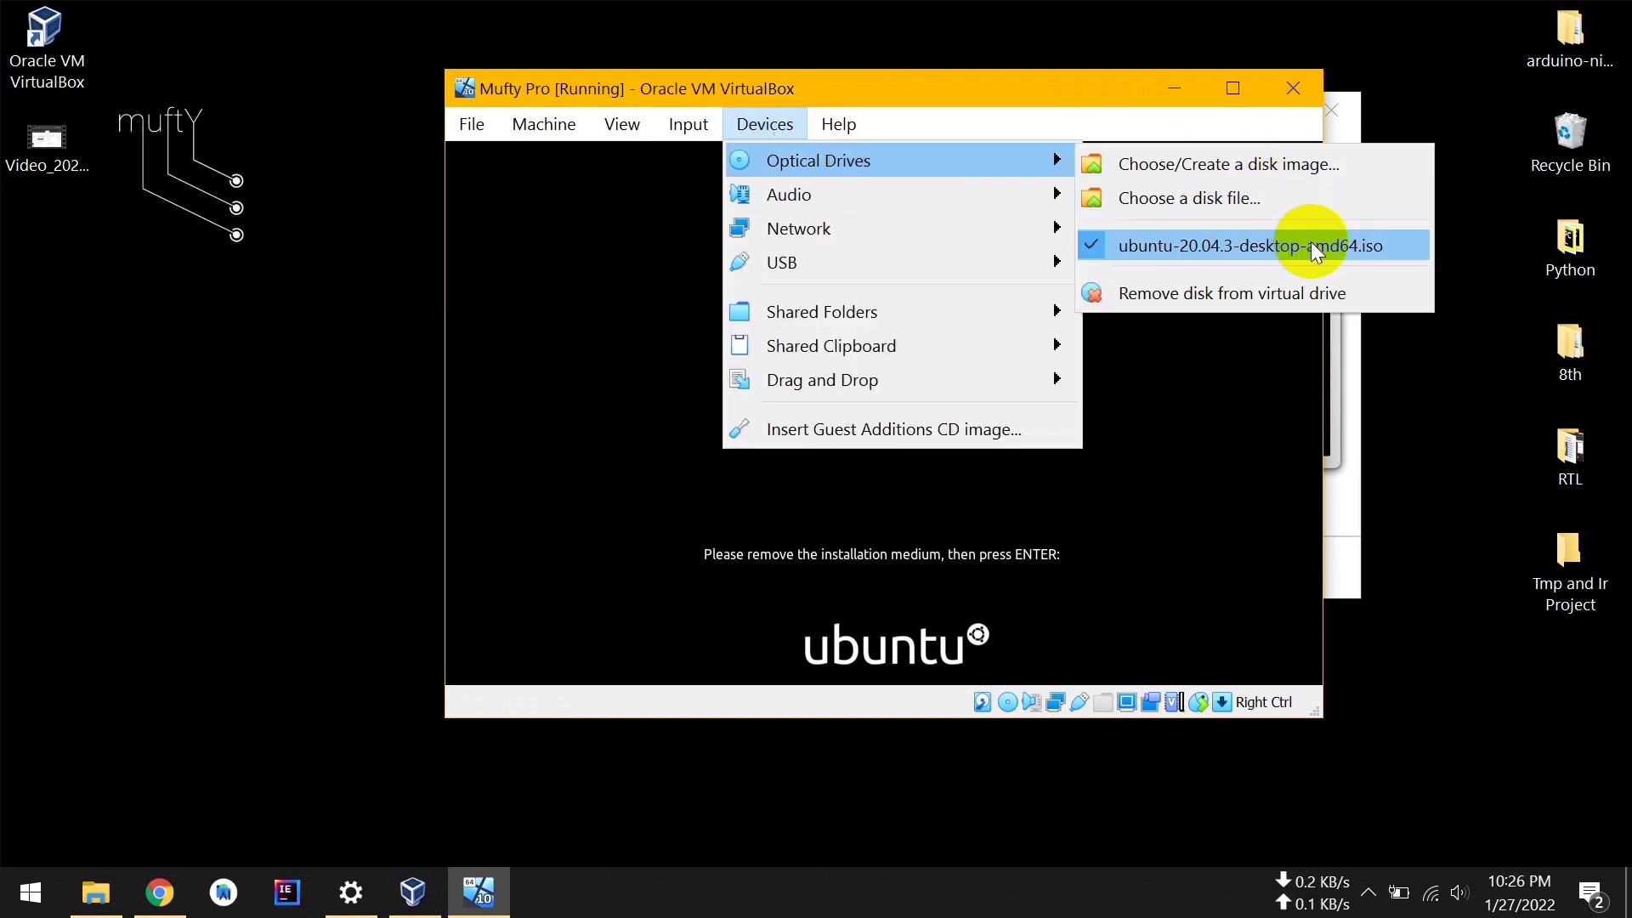
pyautogui.click(1242, 297)
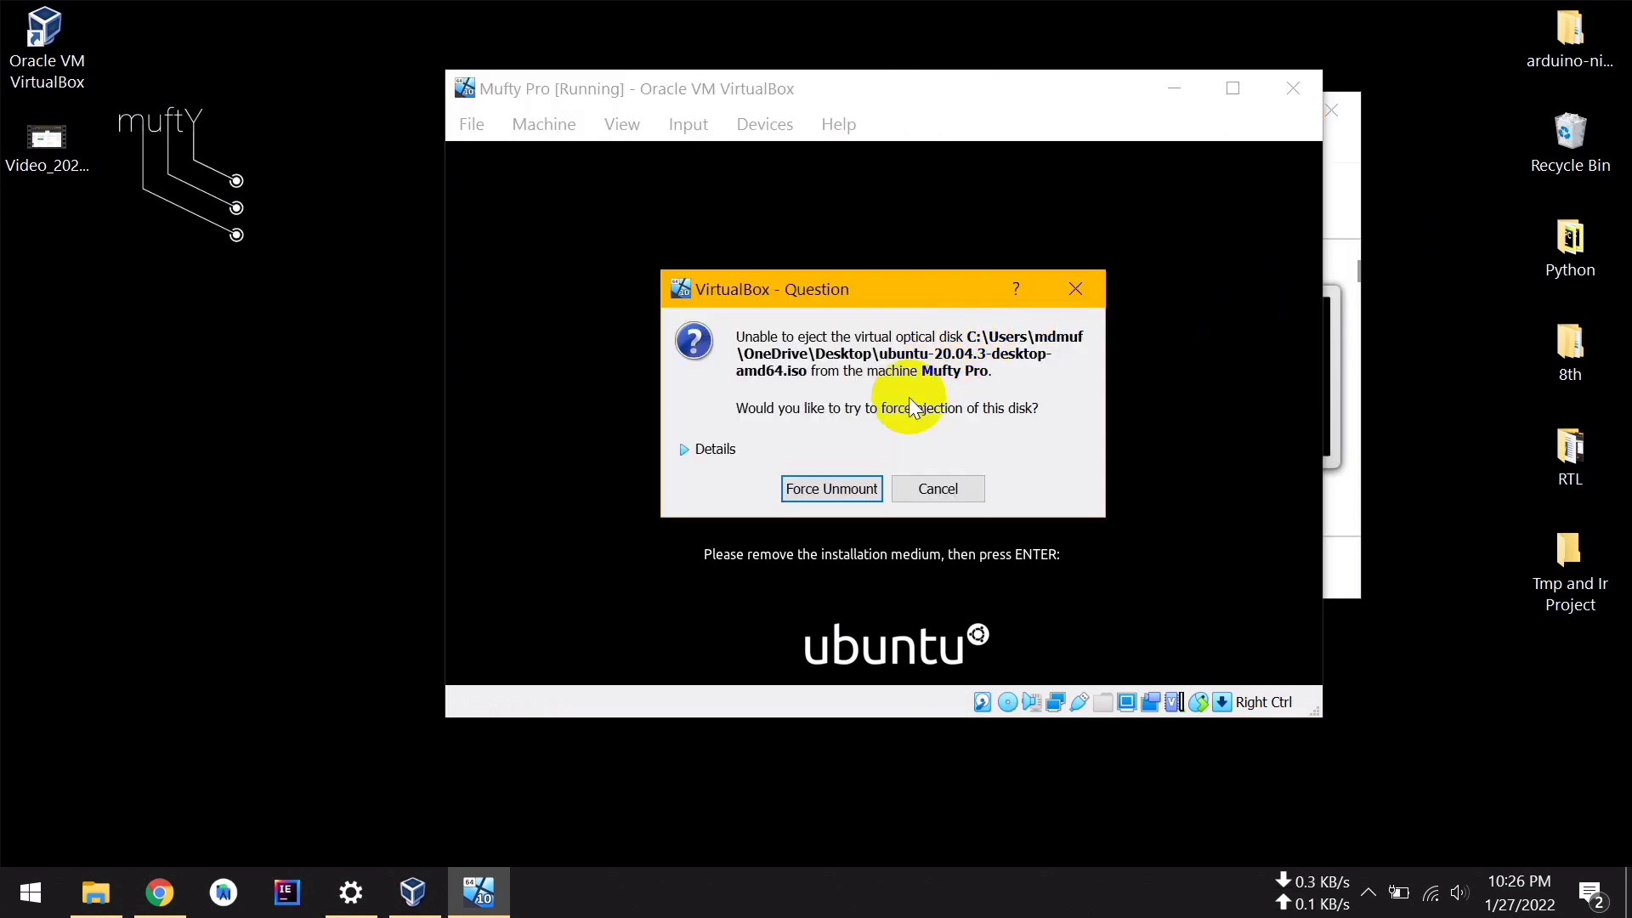
pyautogui.click(853, 490)
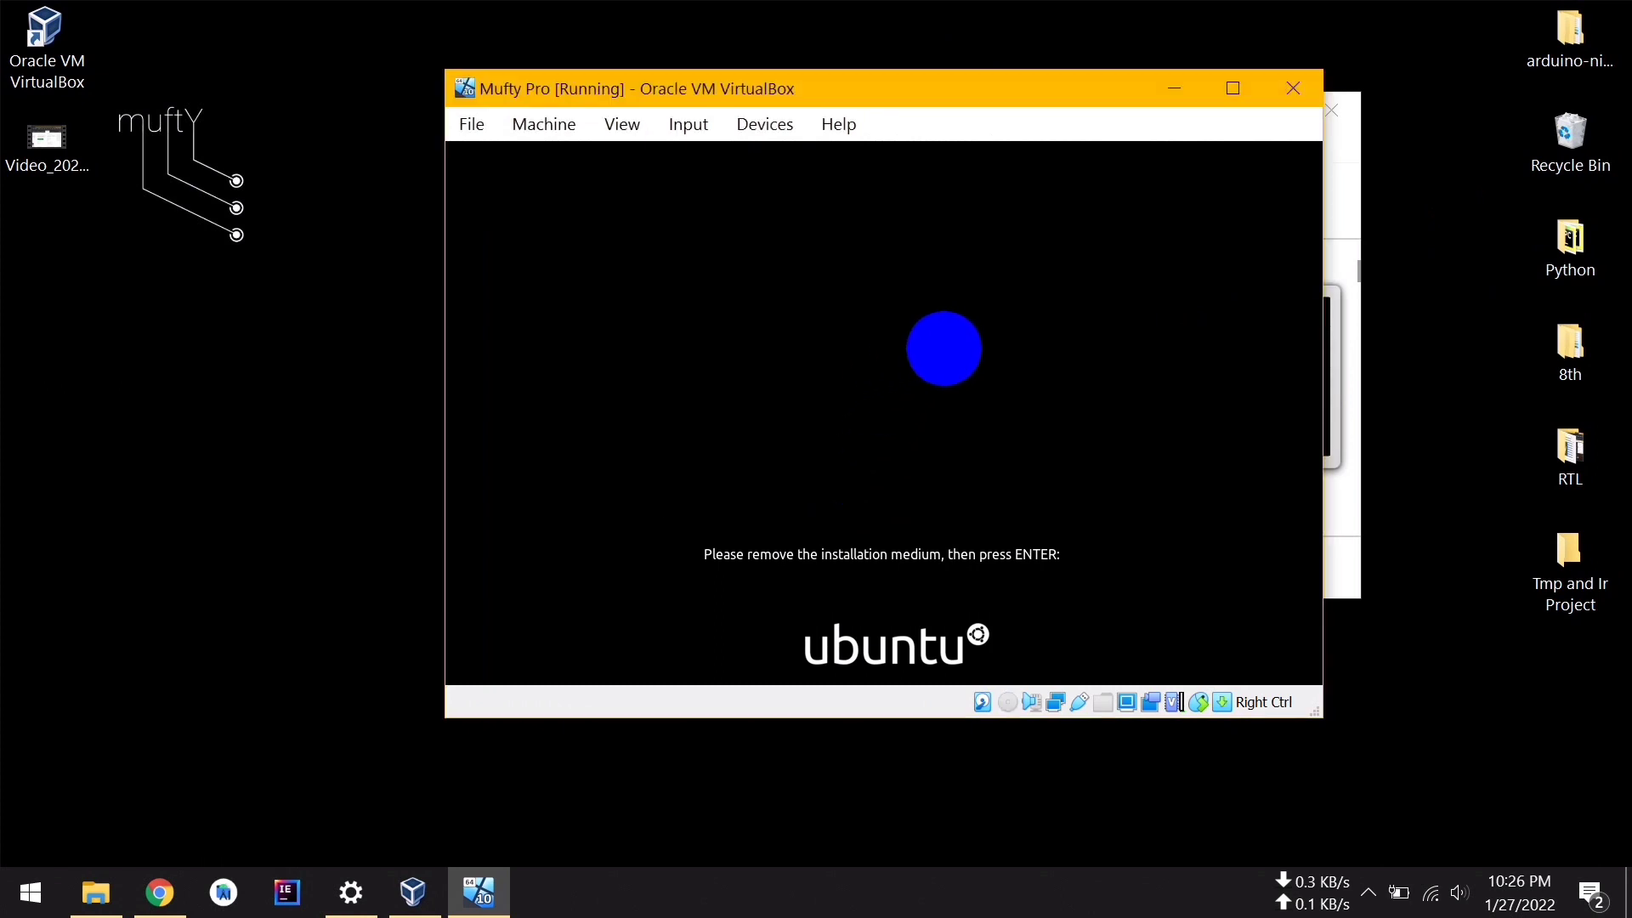
# Reboot the VM and skip the online accounts and Livepatch welcome pages
pyautogui.press('Return')
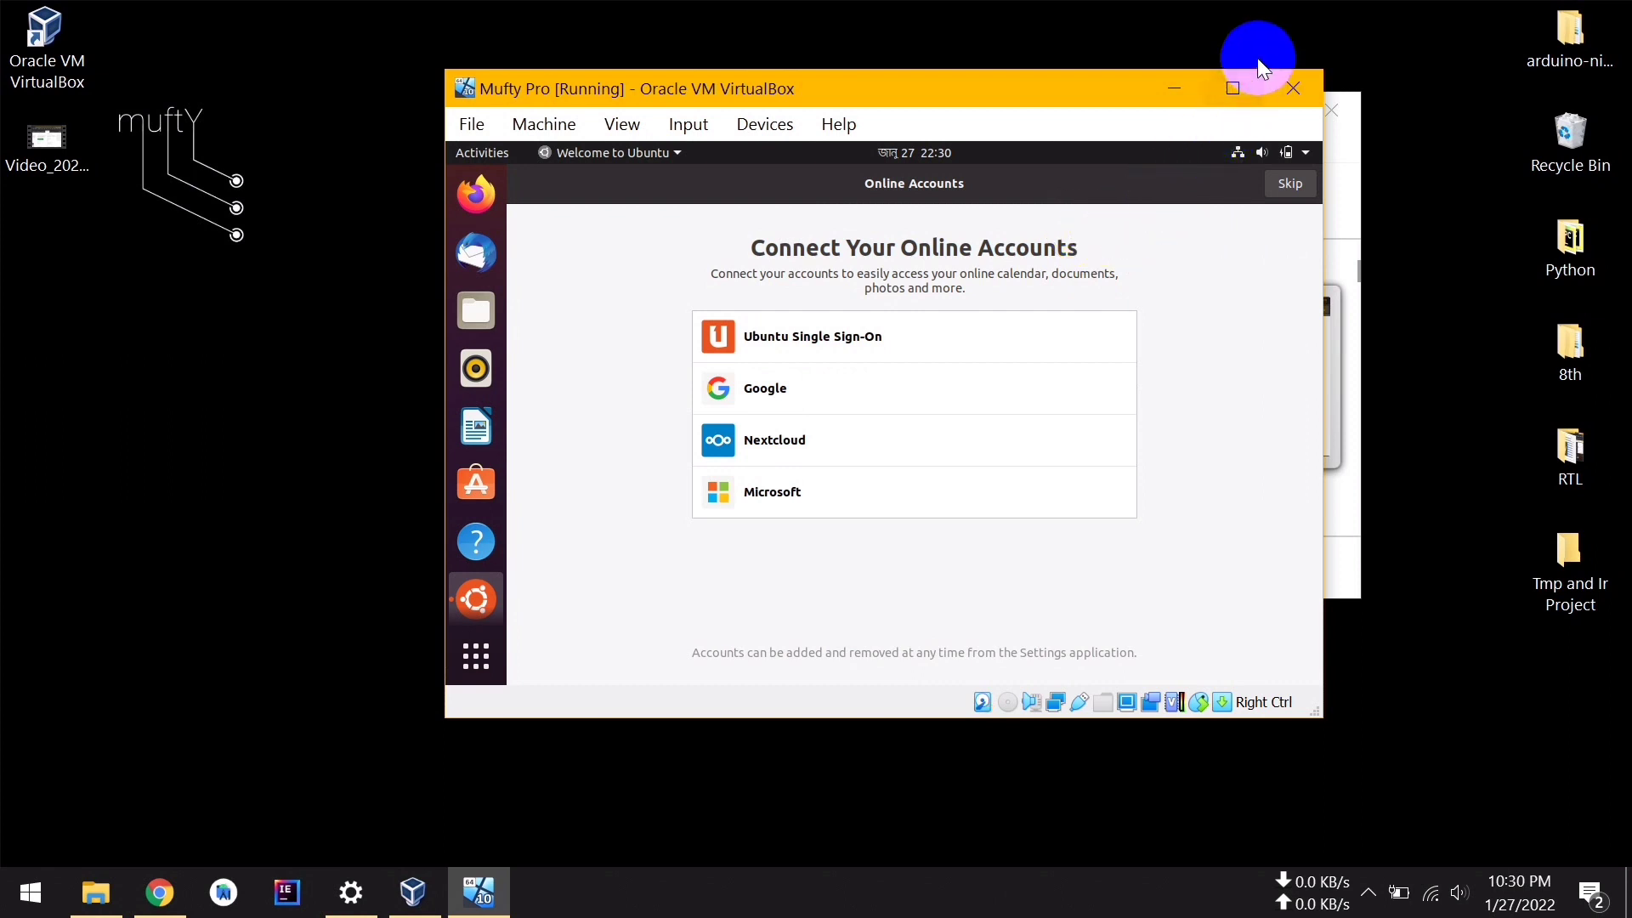
pyautogui.click(1293, 185)
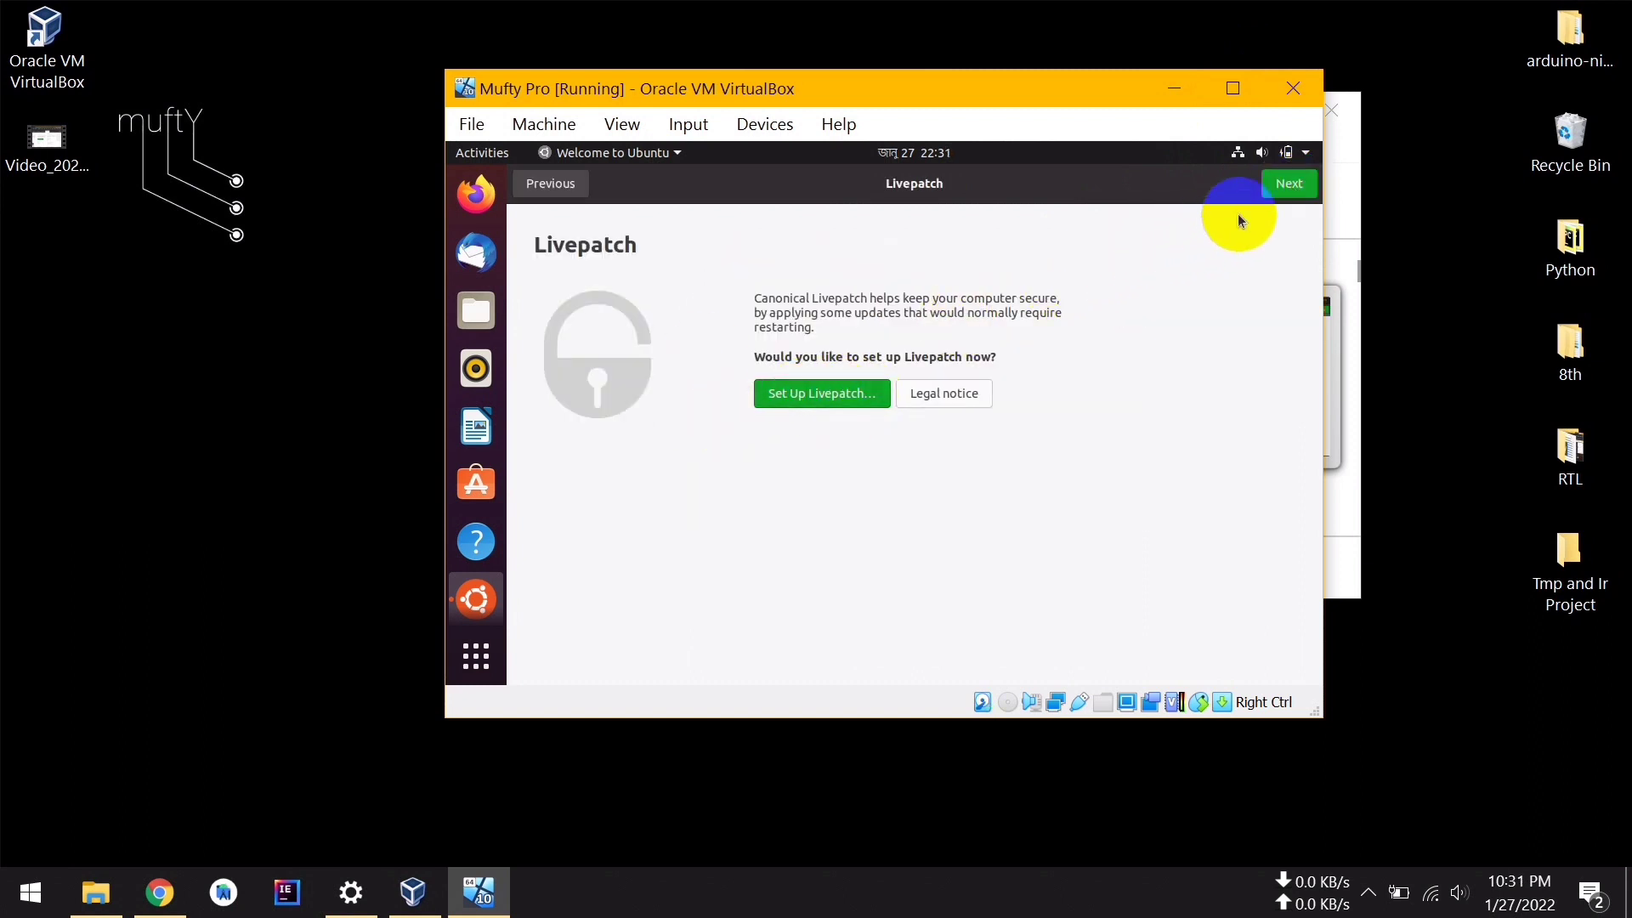
pyautogui.click(1289, 185)
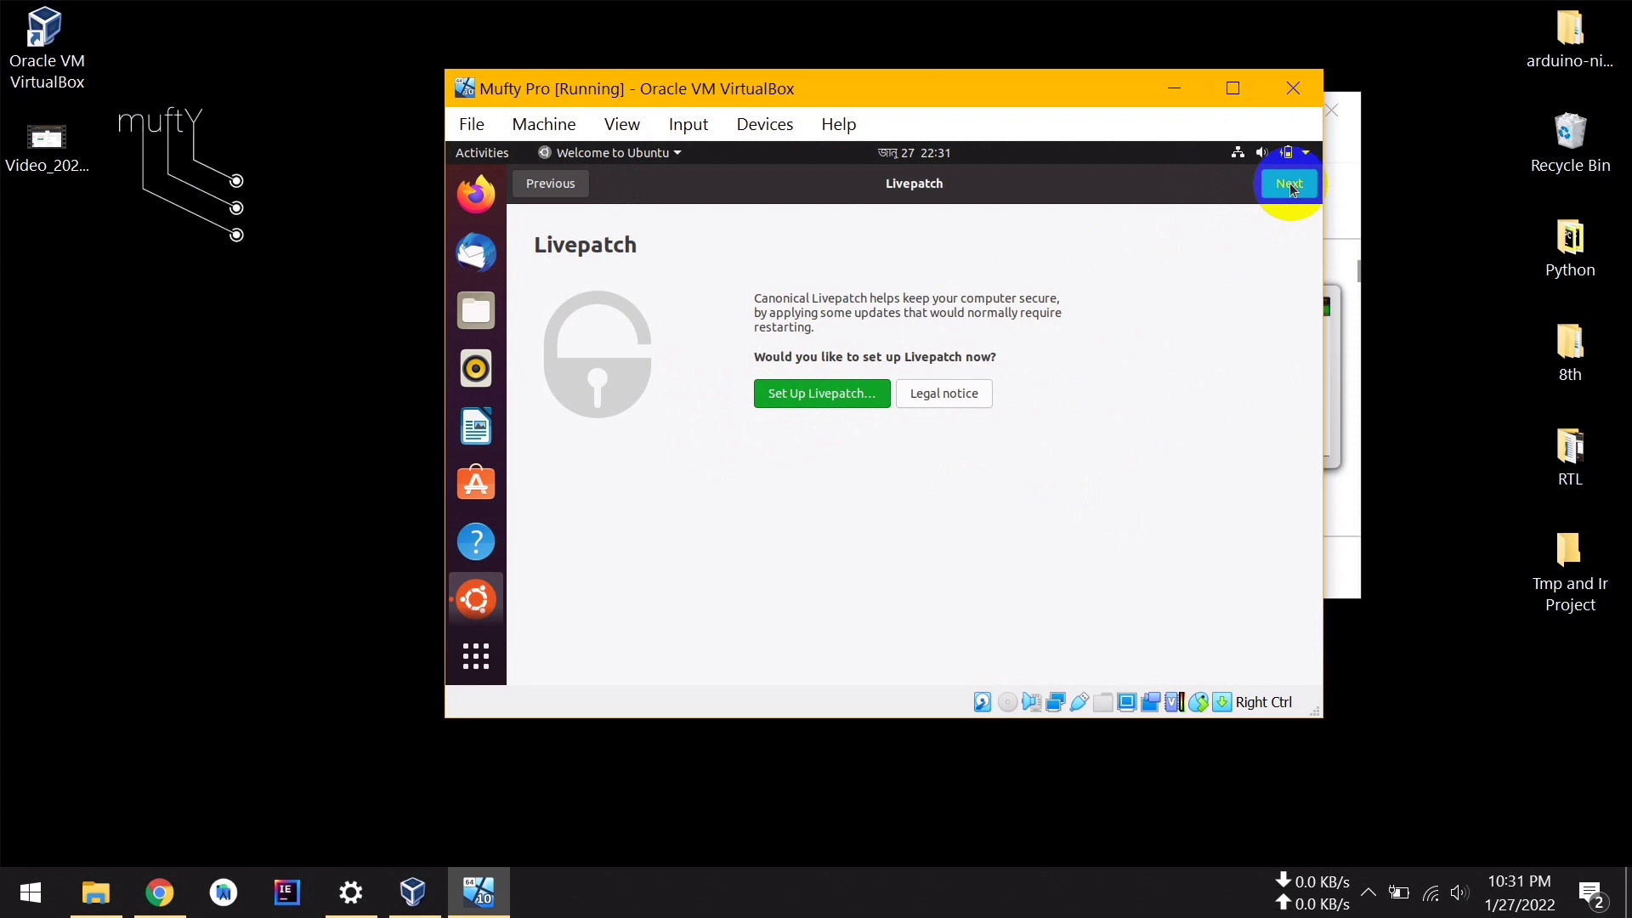
pyautogui.click(1290, 185)
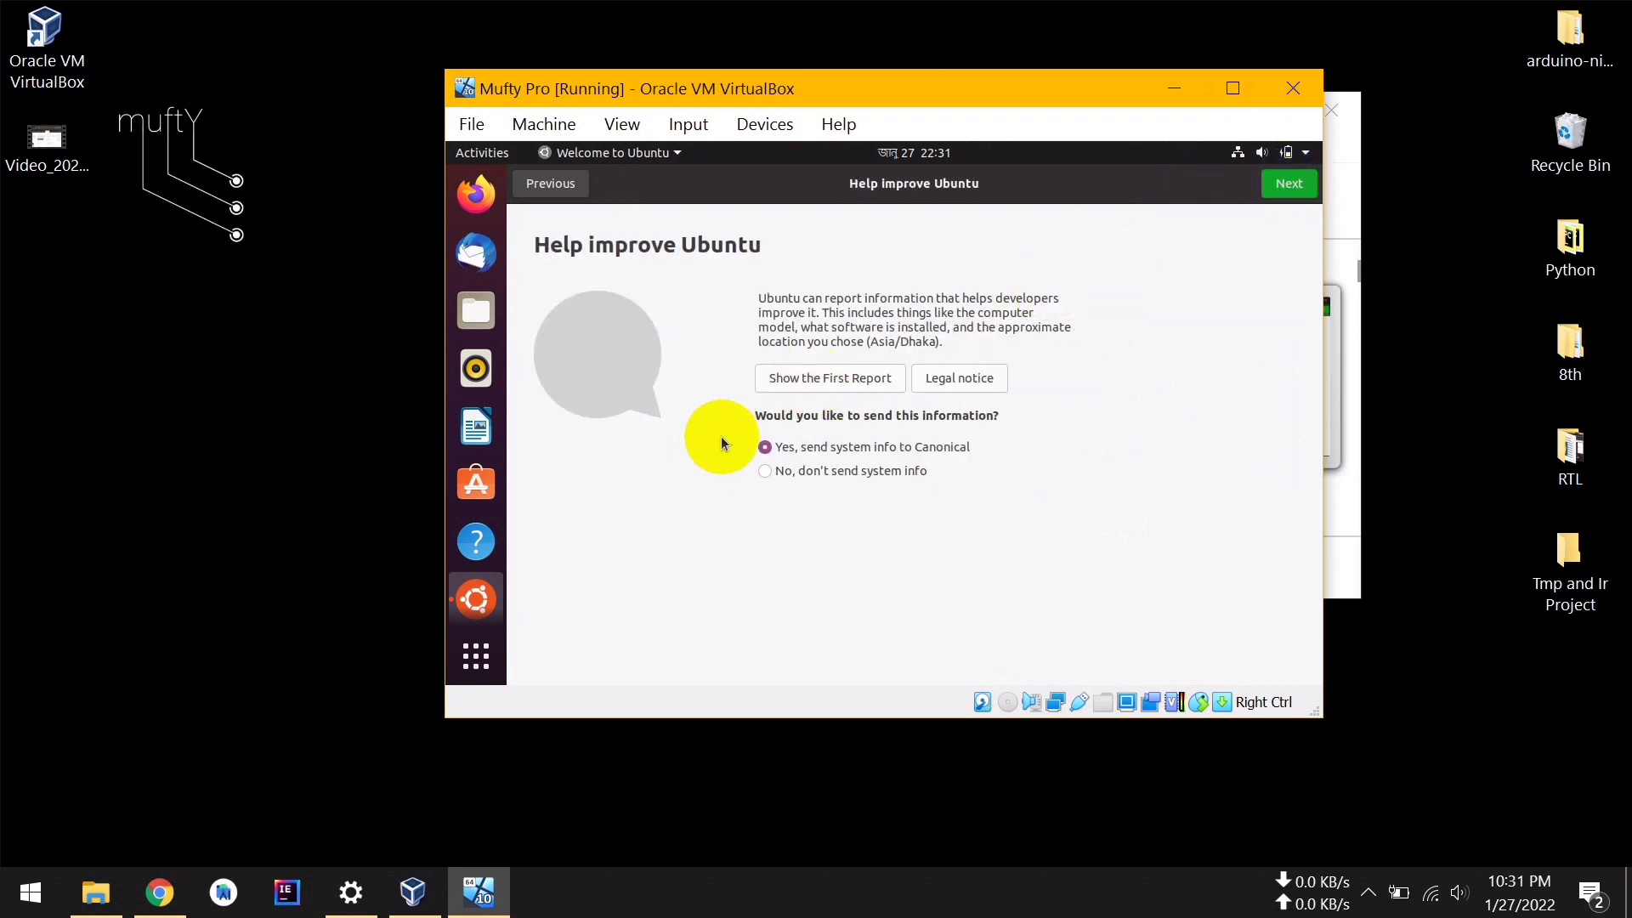
# Choose 'No, don't send system info', leave location services off, and finish the welcome setup
pyautogui.click(765, 472)
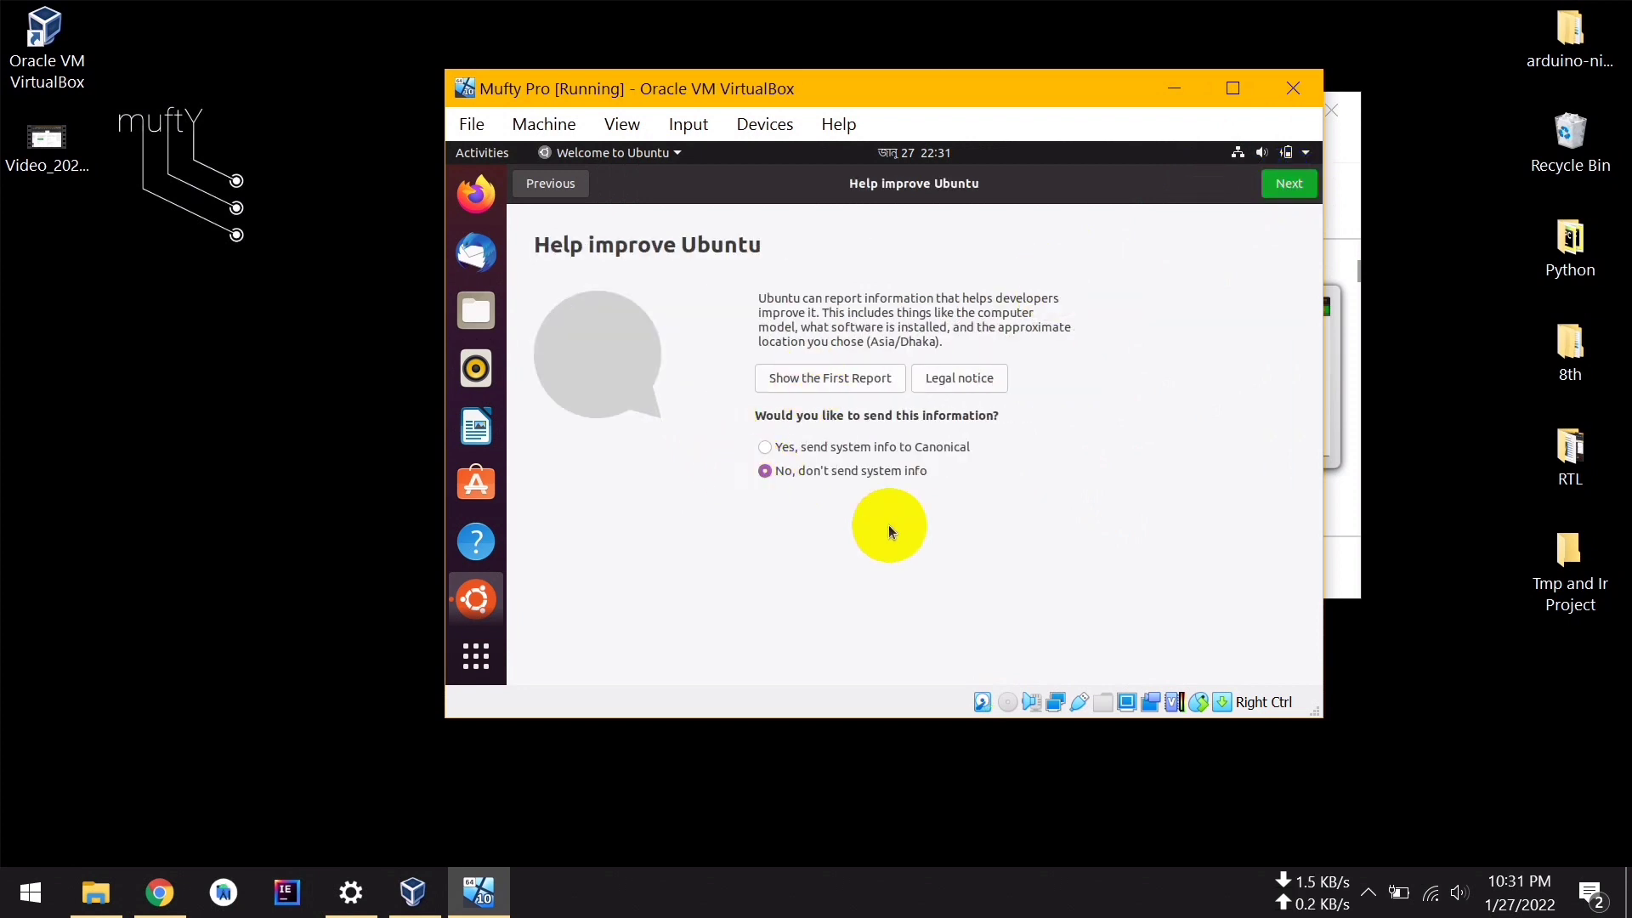
pyautogui.click(1290, 183)
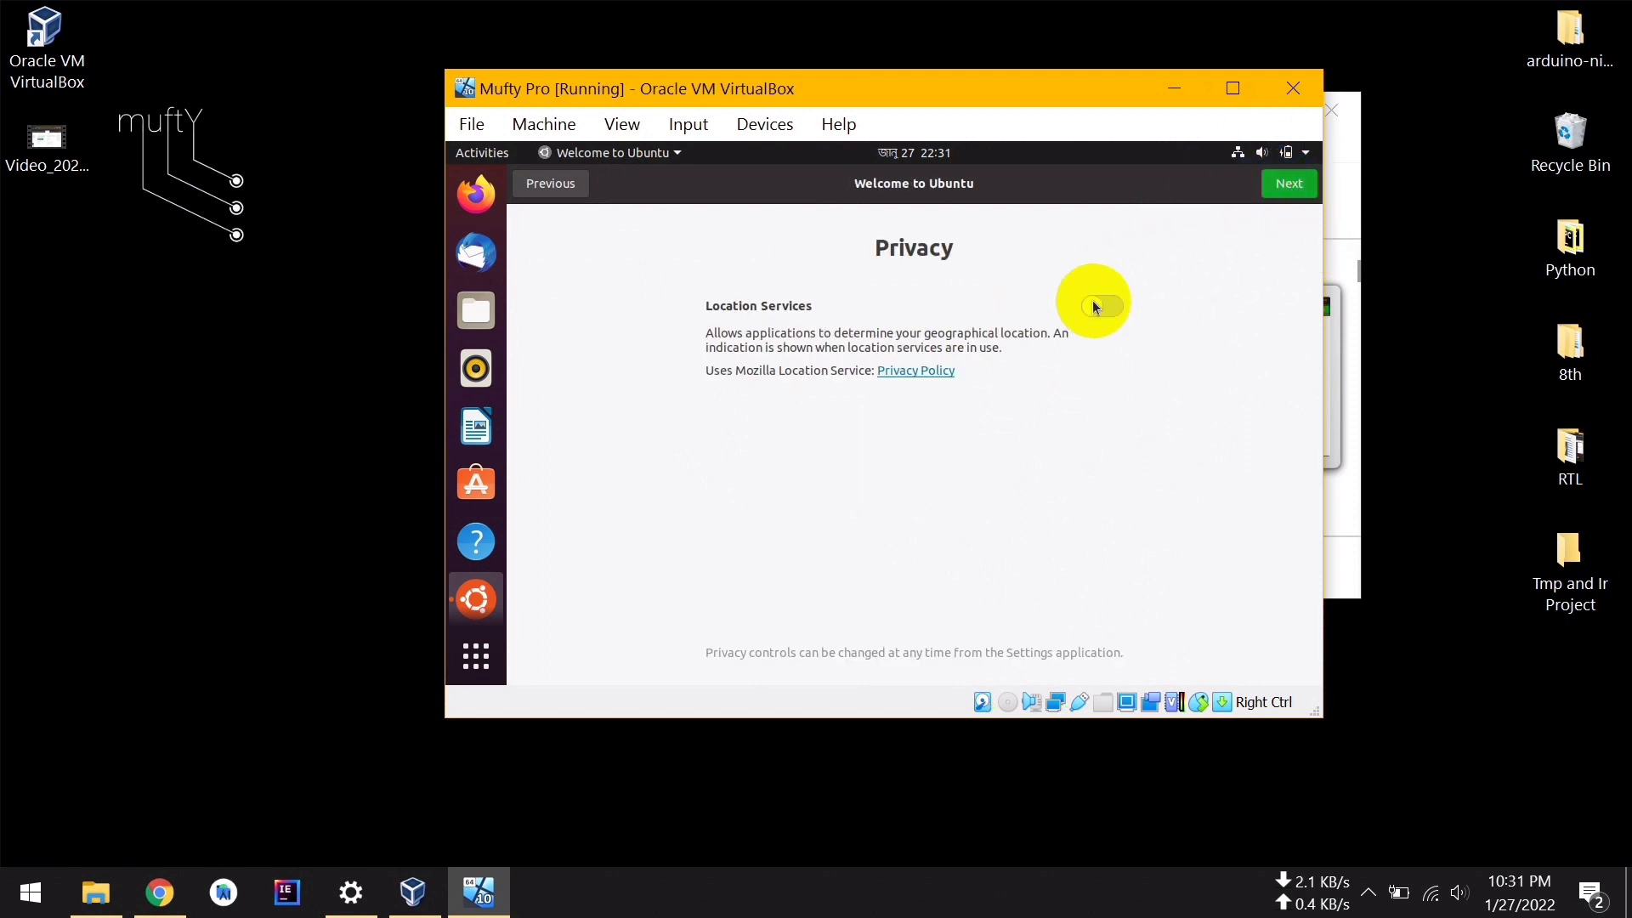
pyautogui.click(1292, 185)
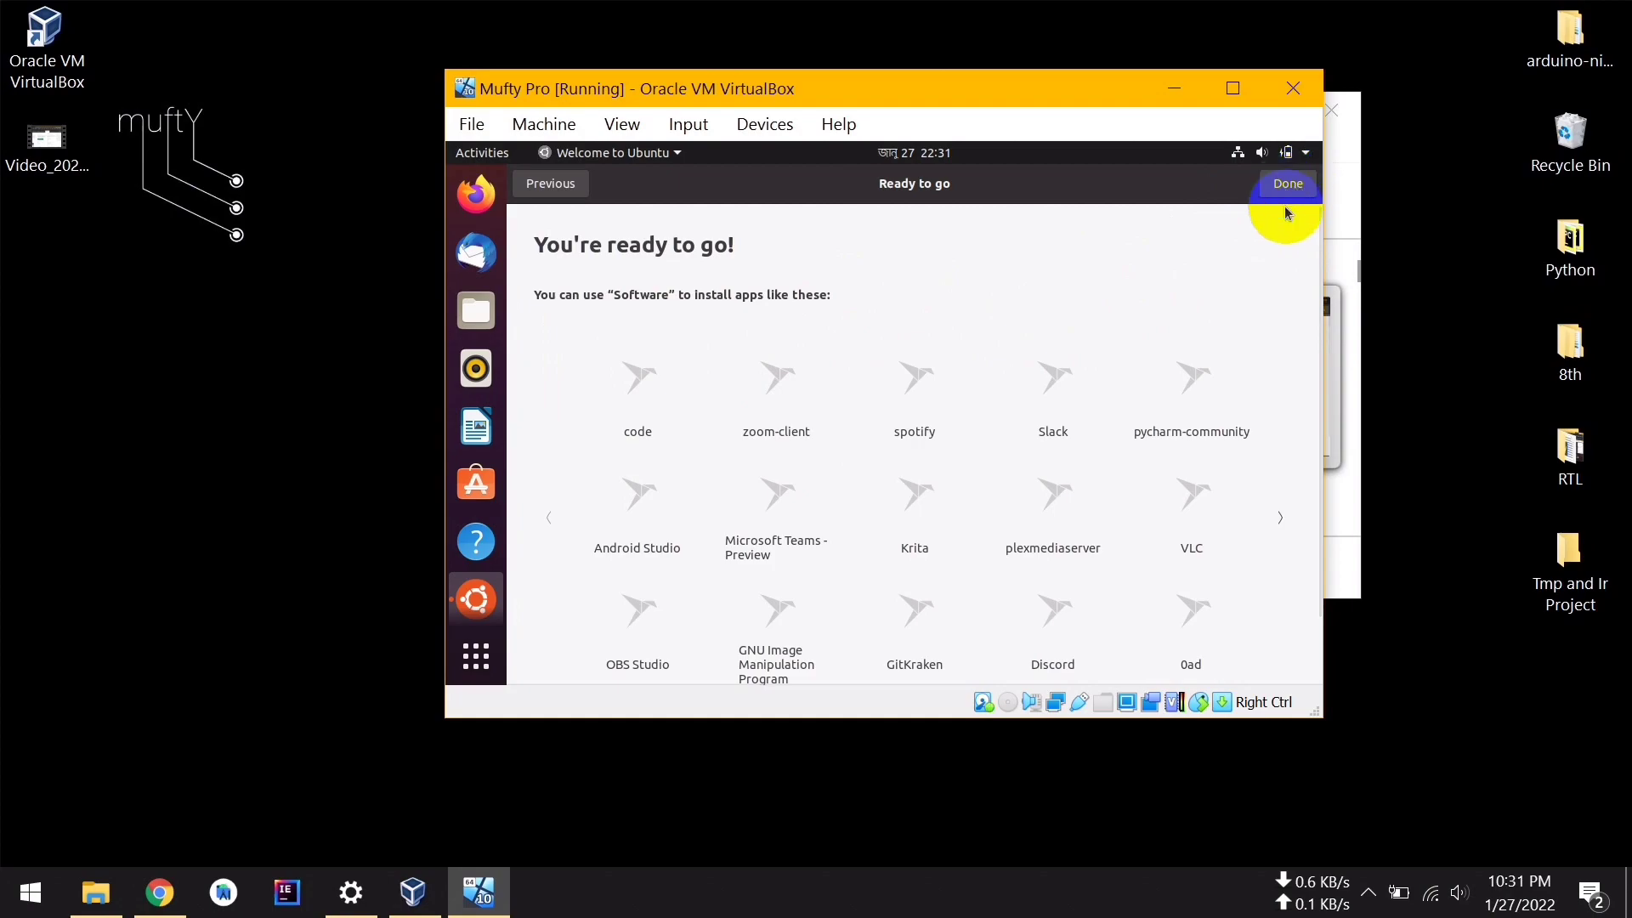
pyautogui.click(1277, 192)
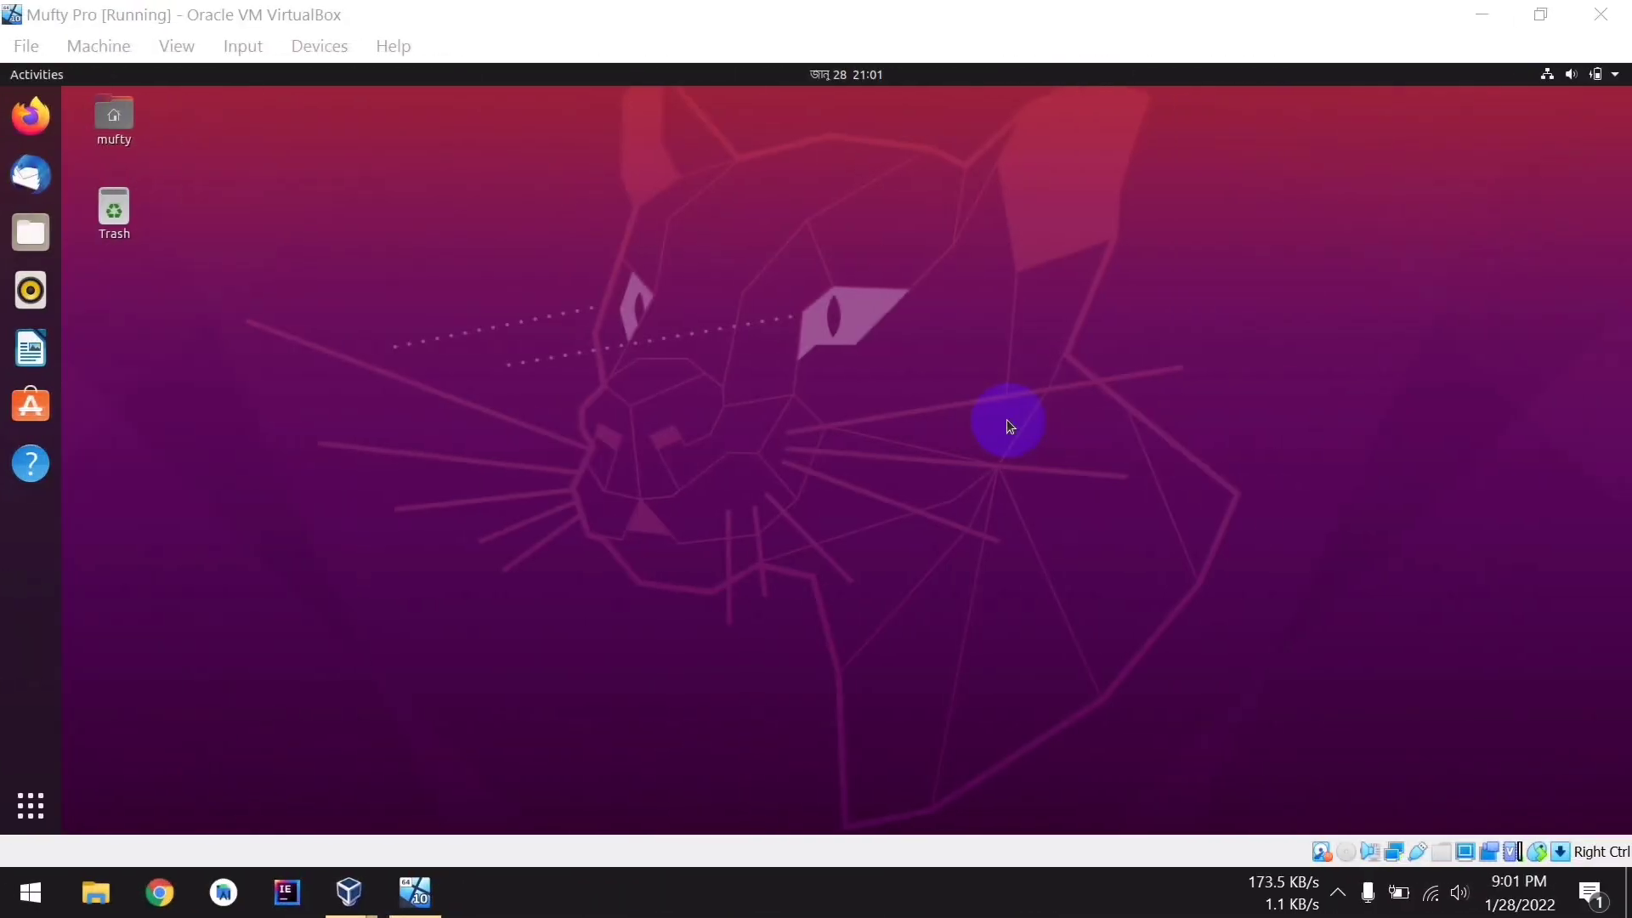
# Launch Terminal by searching 'ter', run pwd to confirm the home folder, then close it
pyautogui.click(31, 818)
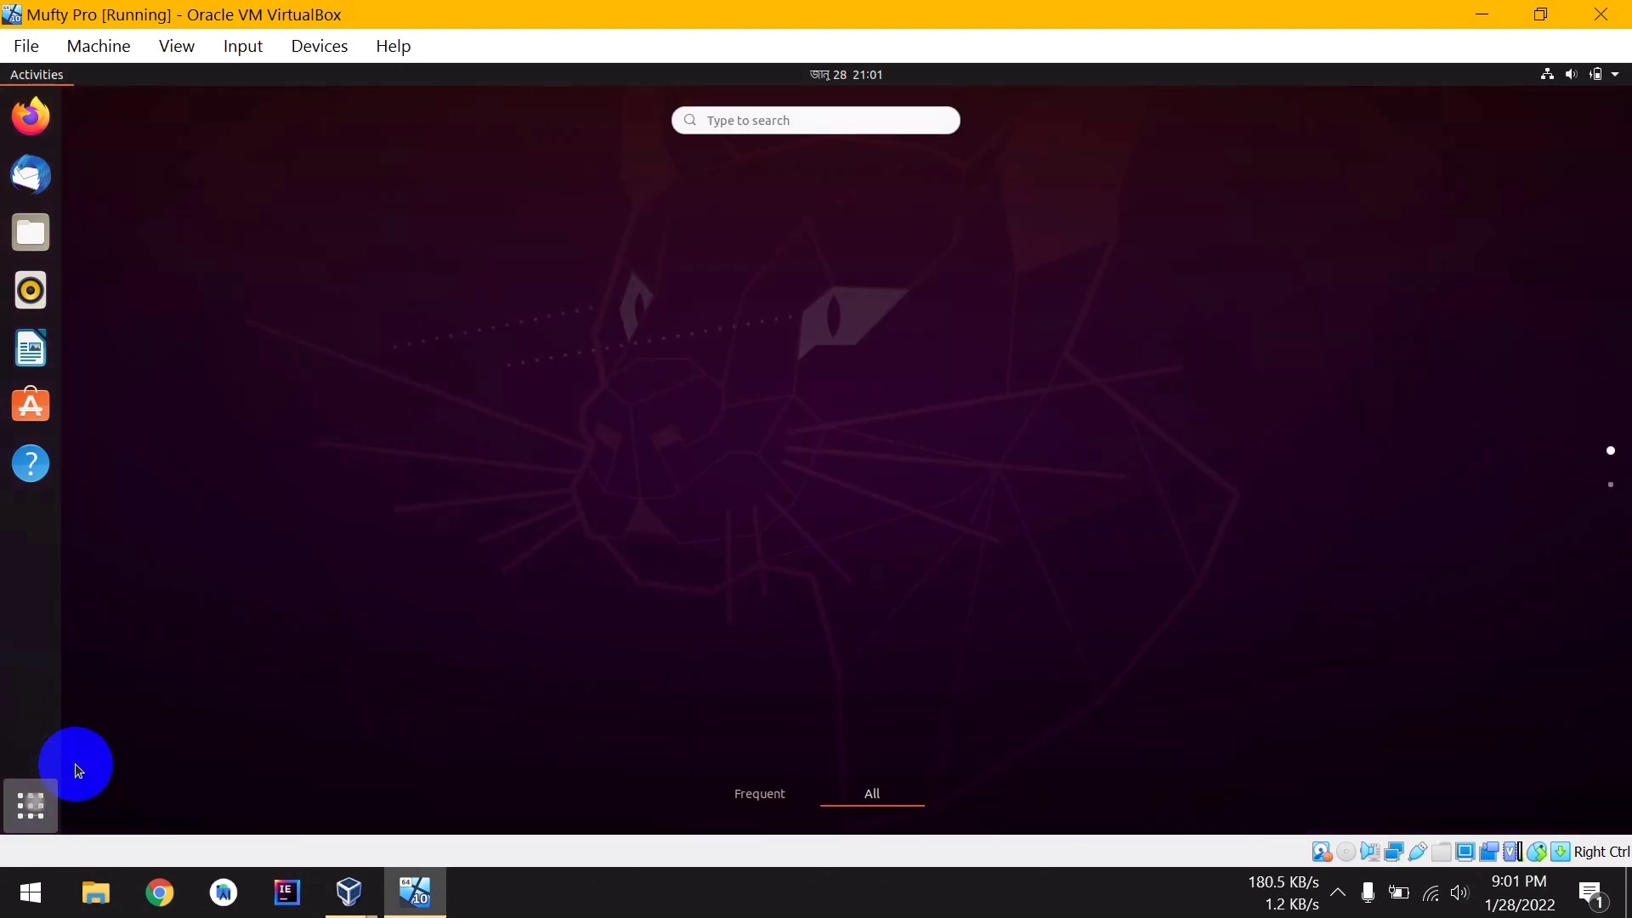
pyautogui.click(731, 120)
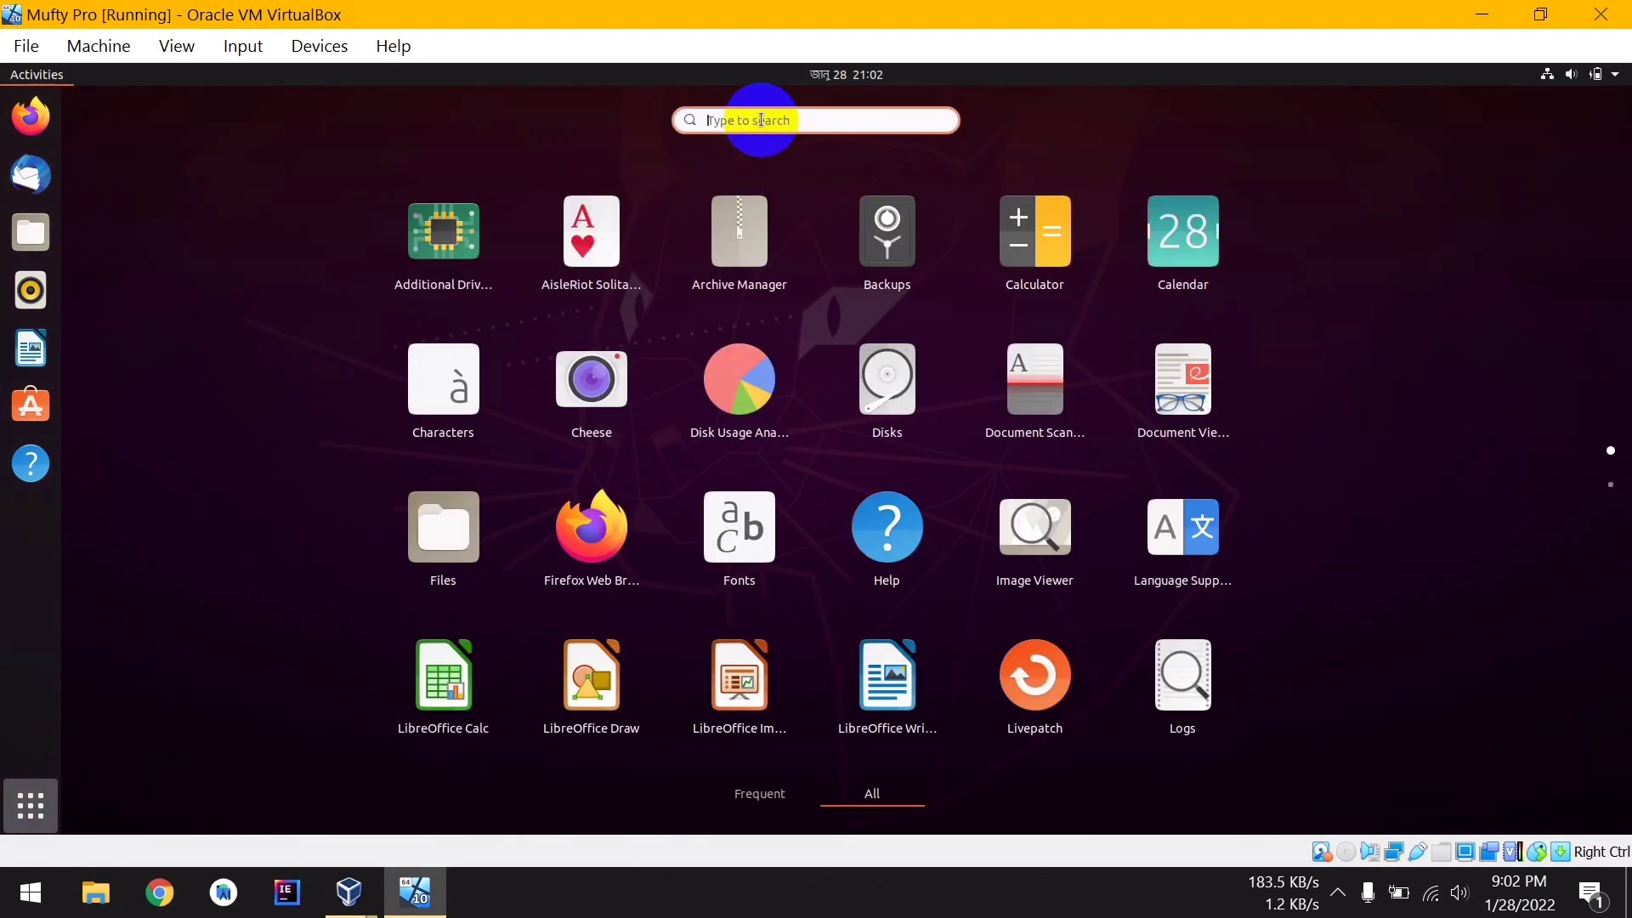
pyautogui.write('ter')
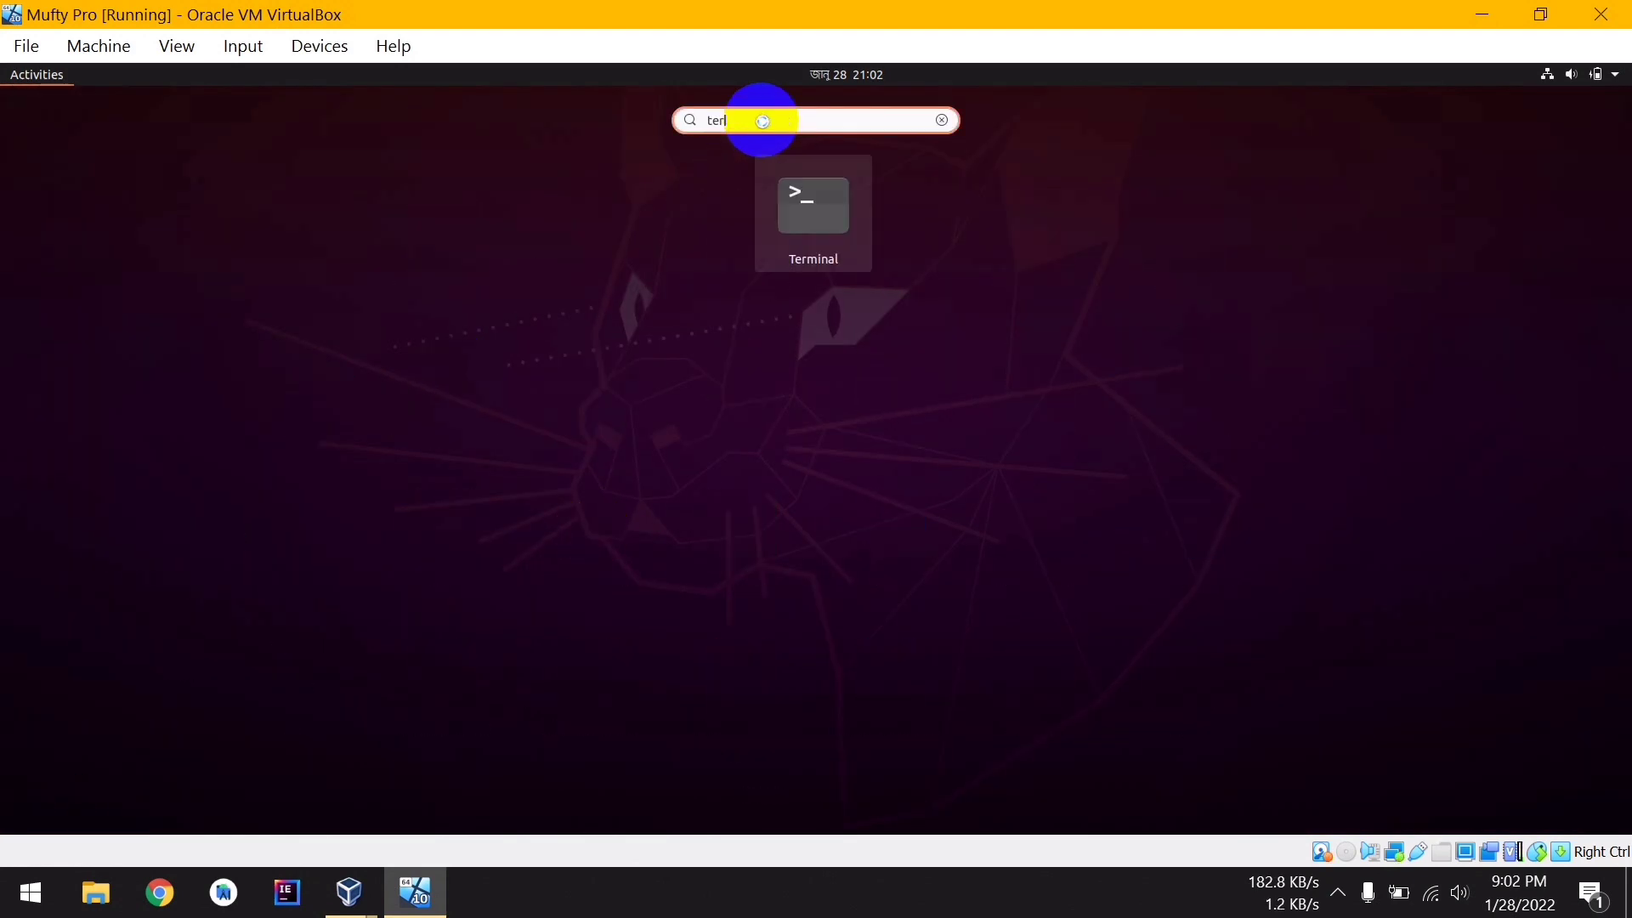
pyautogui.press('Return')
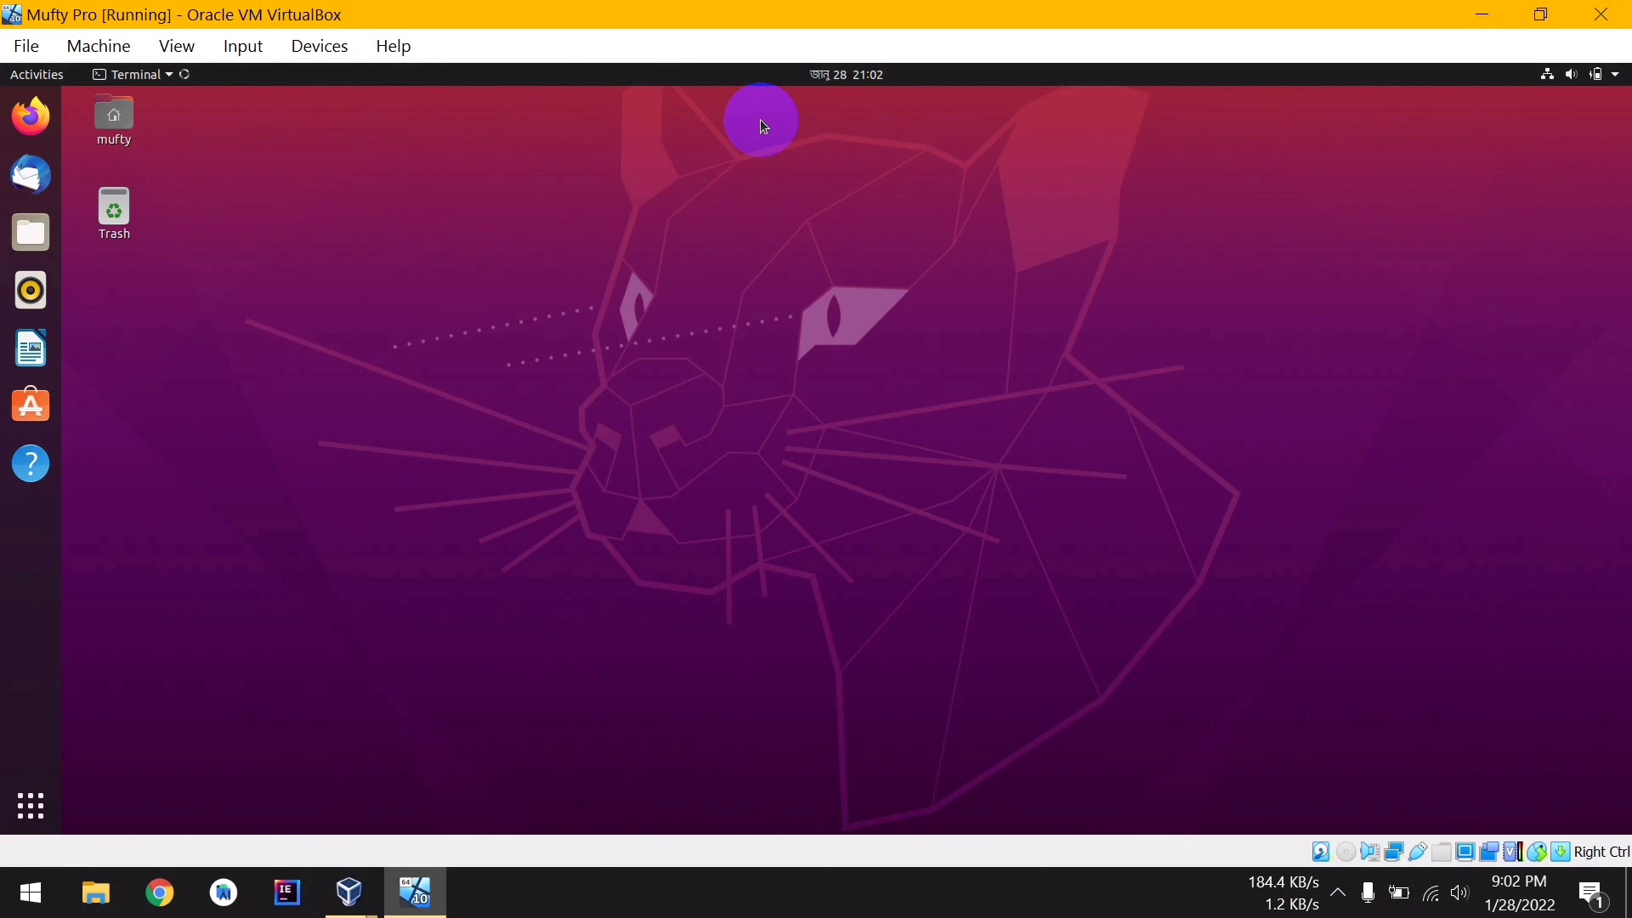
pyautogui.write('pwd')
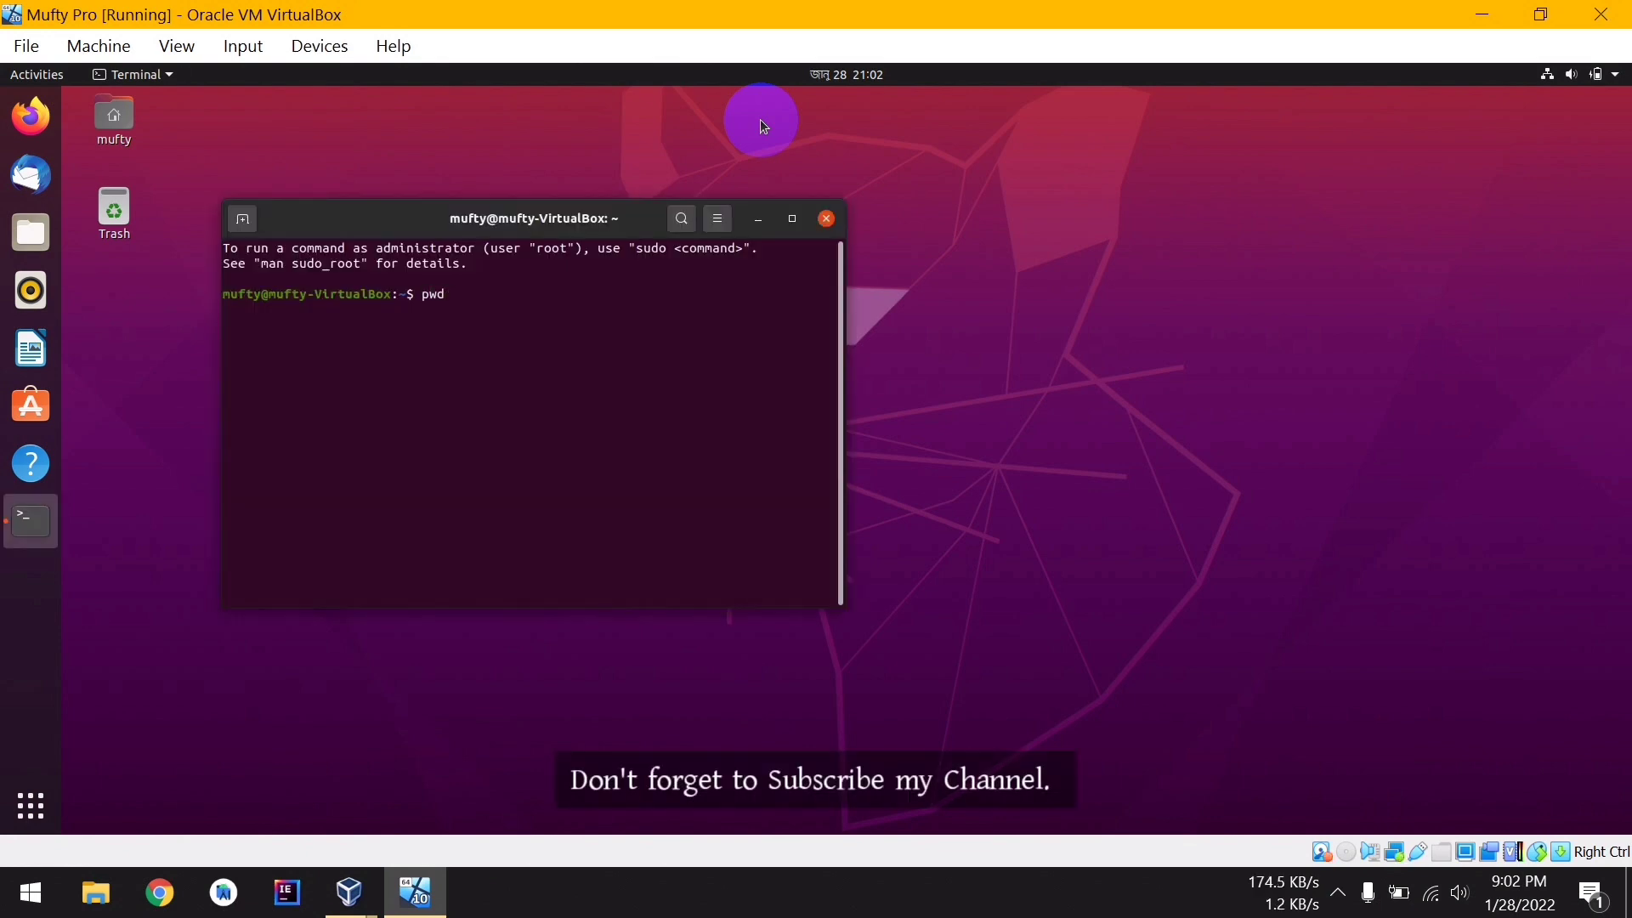
pyautogui.press('Return')
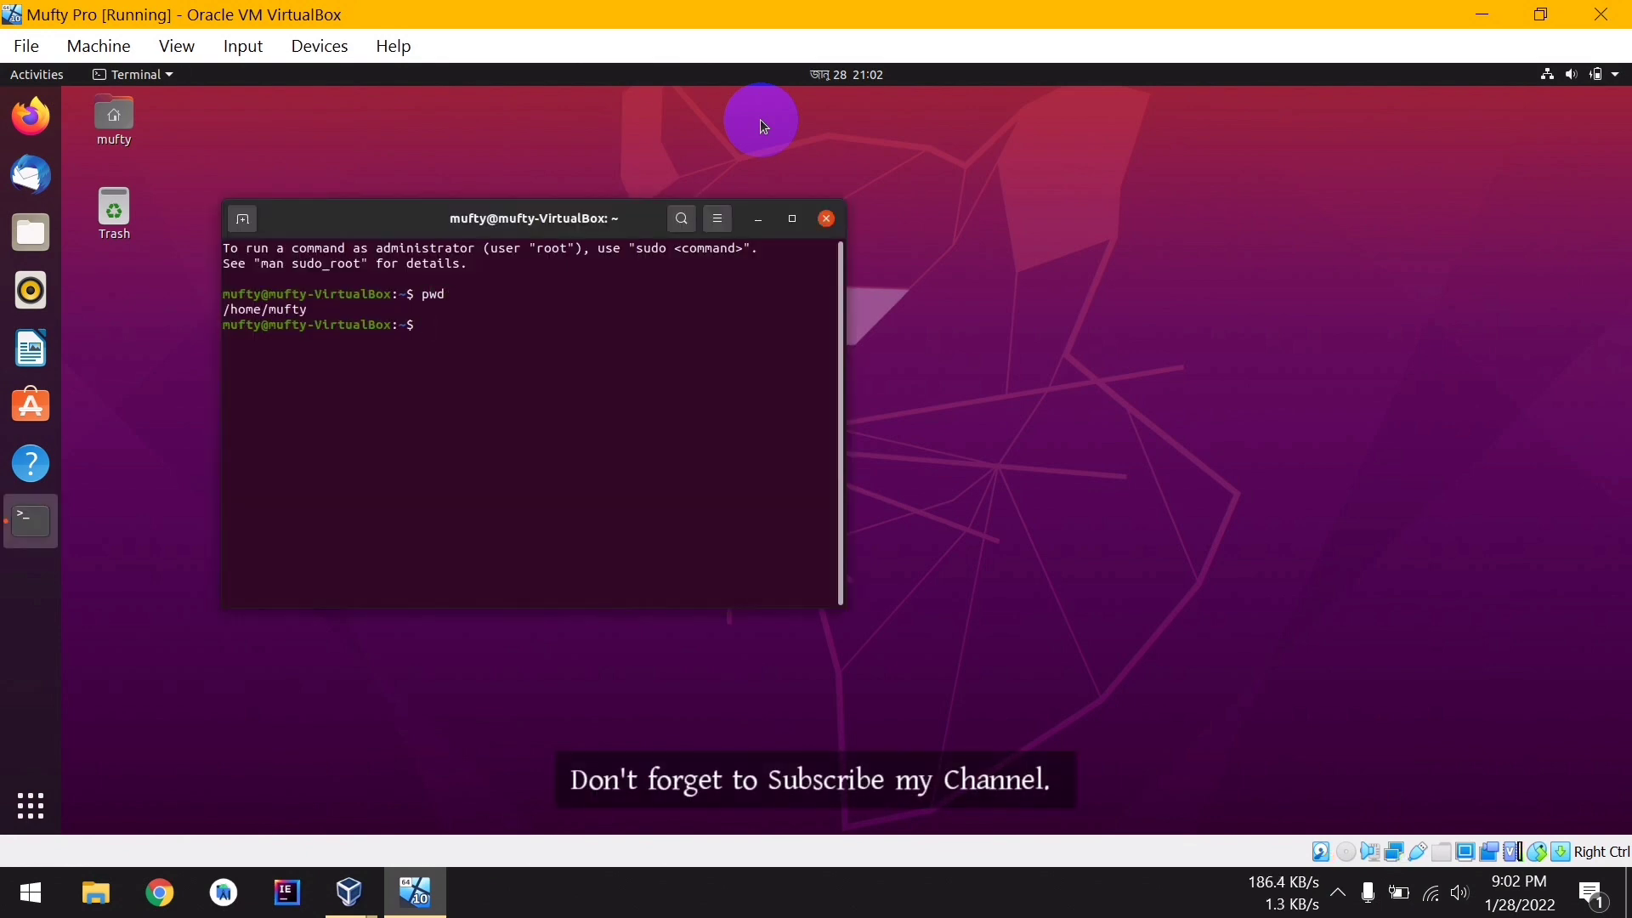
pyautogui.click(827, 218)
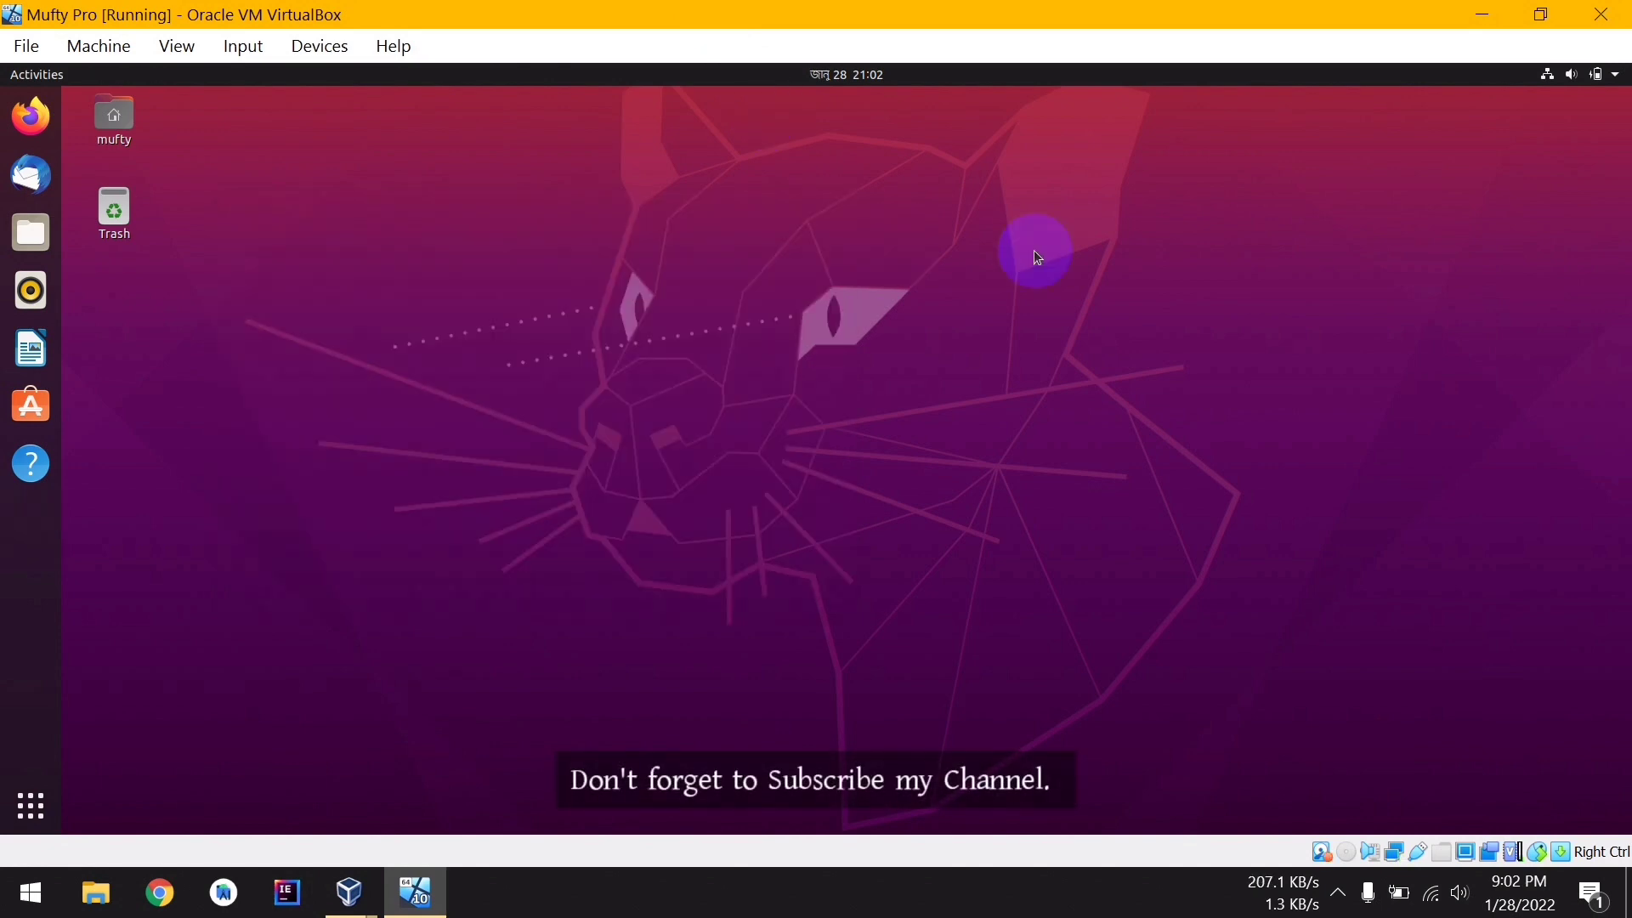
# Power off Ubuntu from the system menu's Power Off / Log Out options
pyautogui.click(1598, 74)
pyautogui.click(1458, 287)
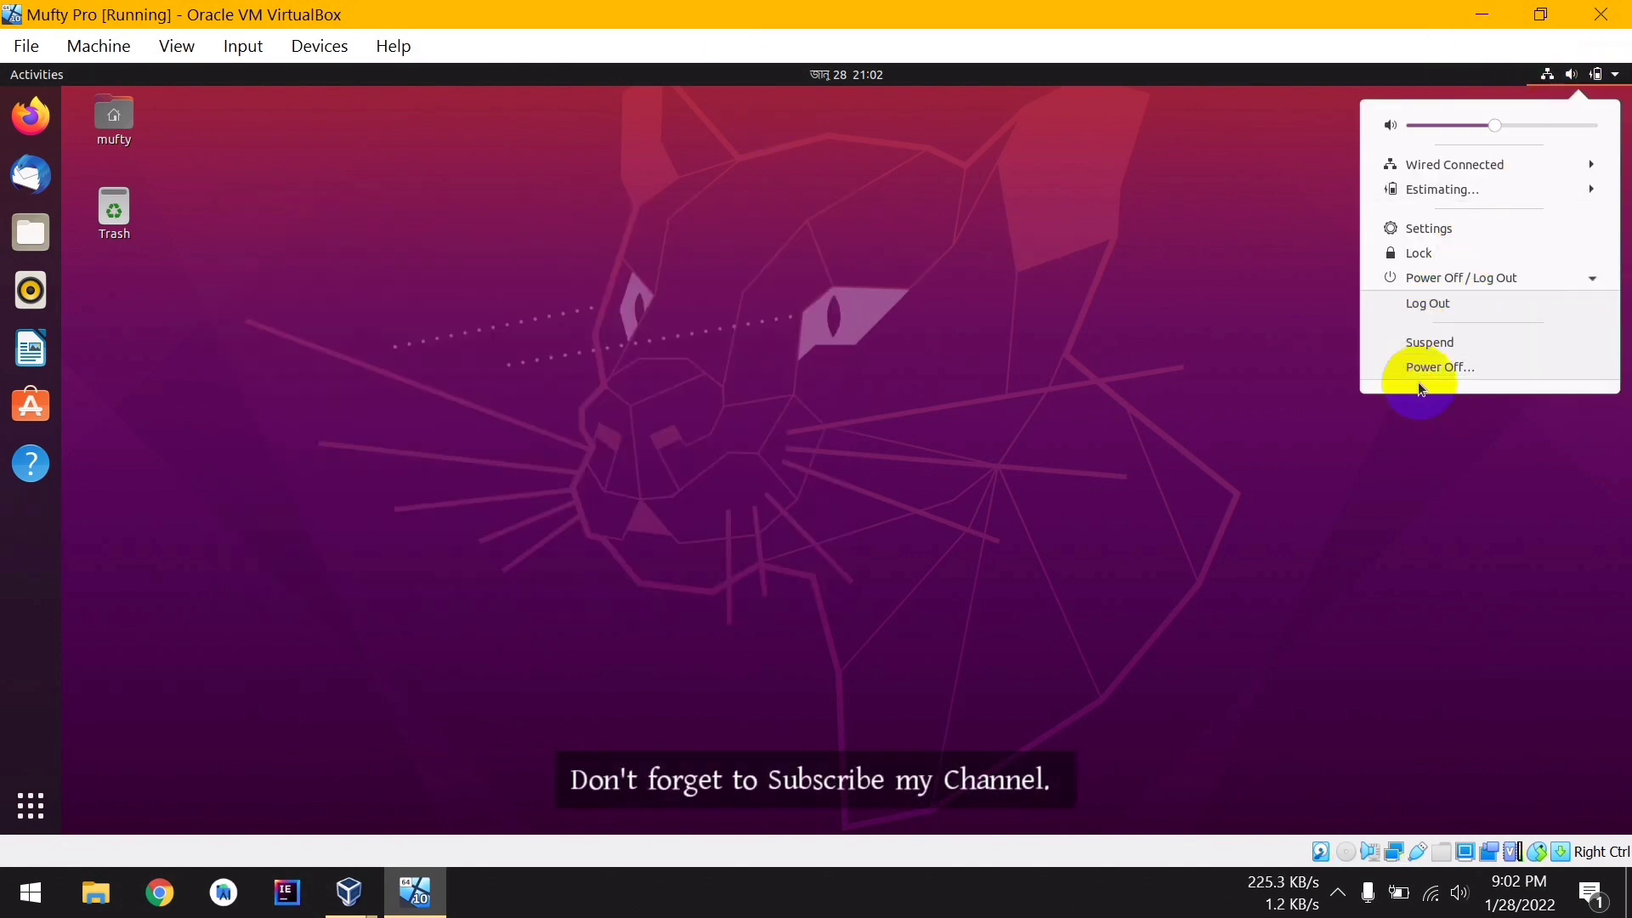
pyautogui.click(1437, 372)
pyautogui.click(931, 506)
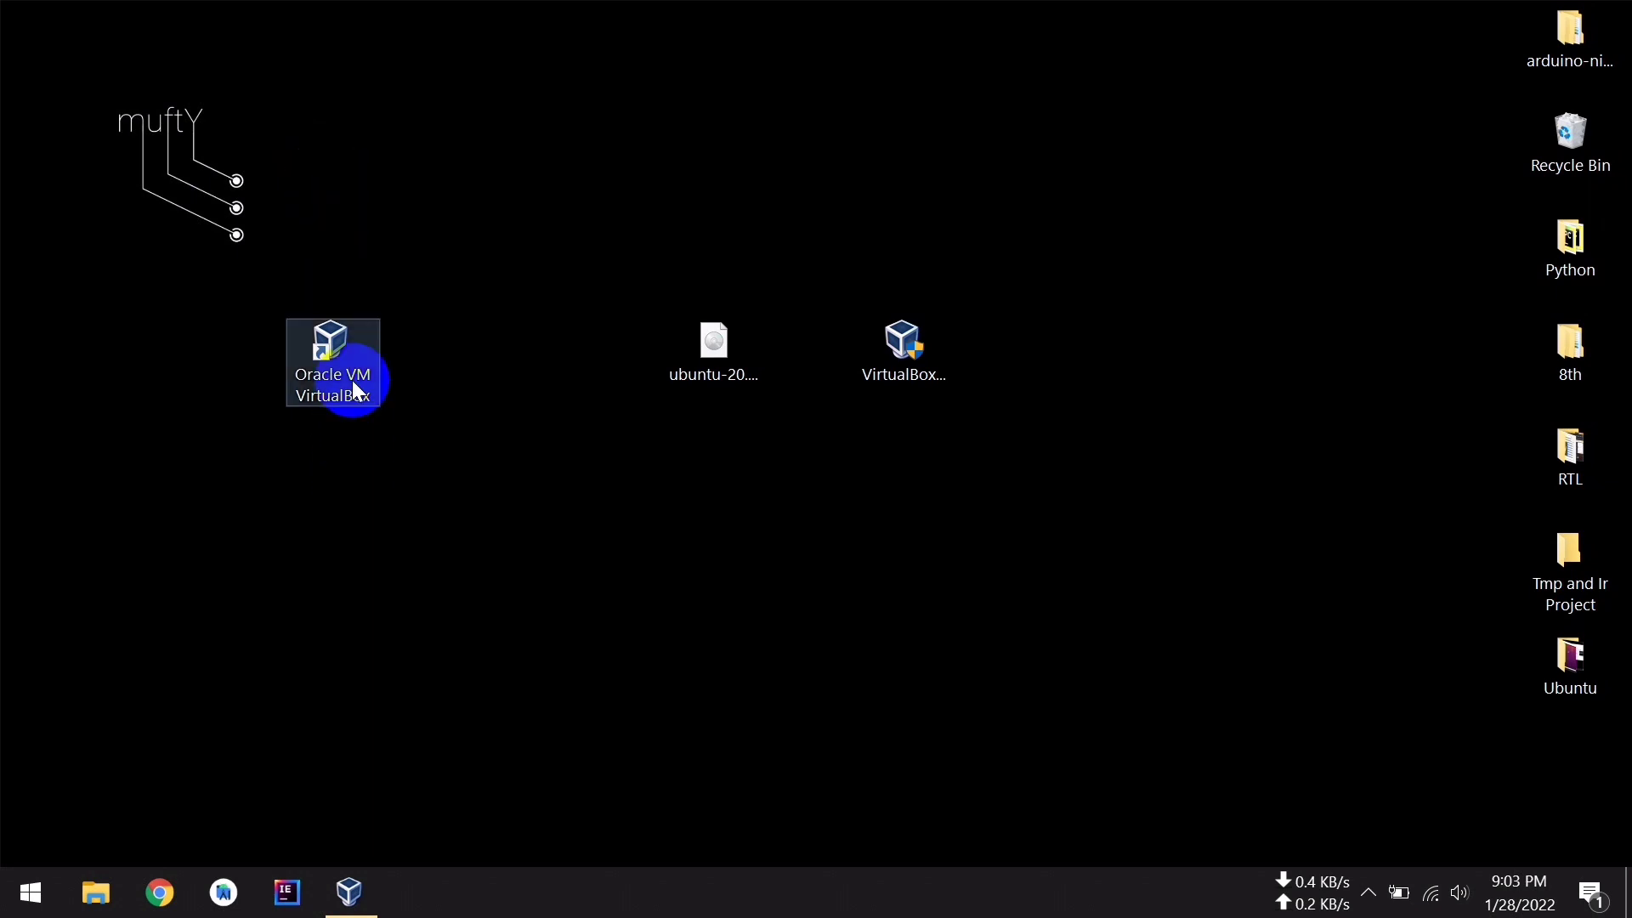
# Relaunch VirtualBox Manager from its desktop shortcut, start the VM, and minimize the Manager
pyautogui.click(339, 402)
pyautogui.moveTo(243, 254); pyautogui.dragTo(453, 475)
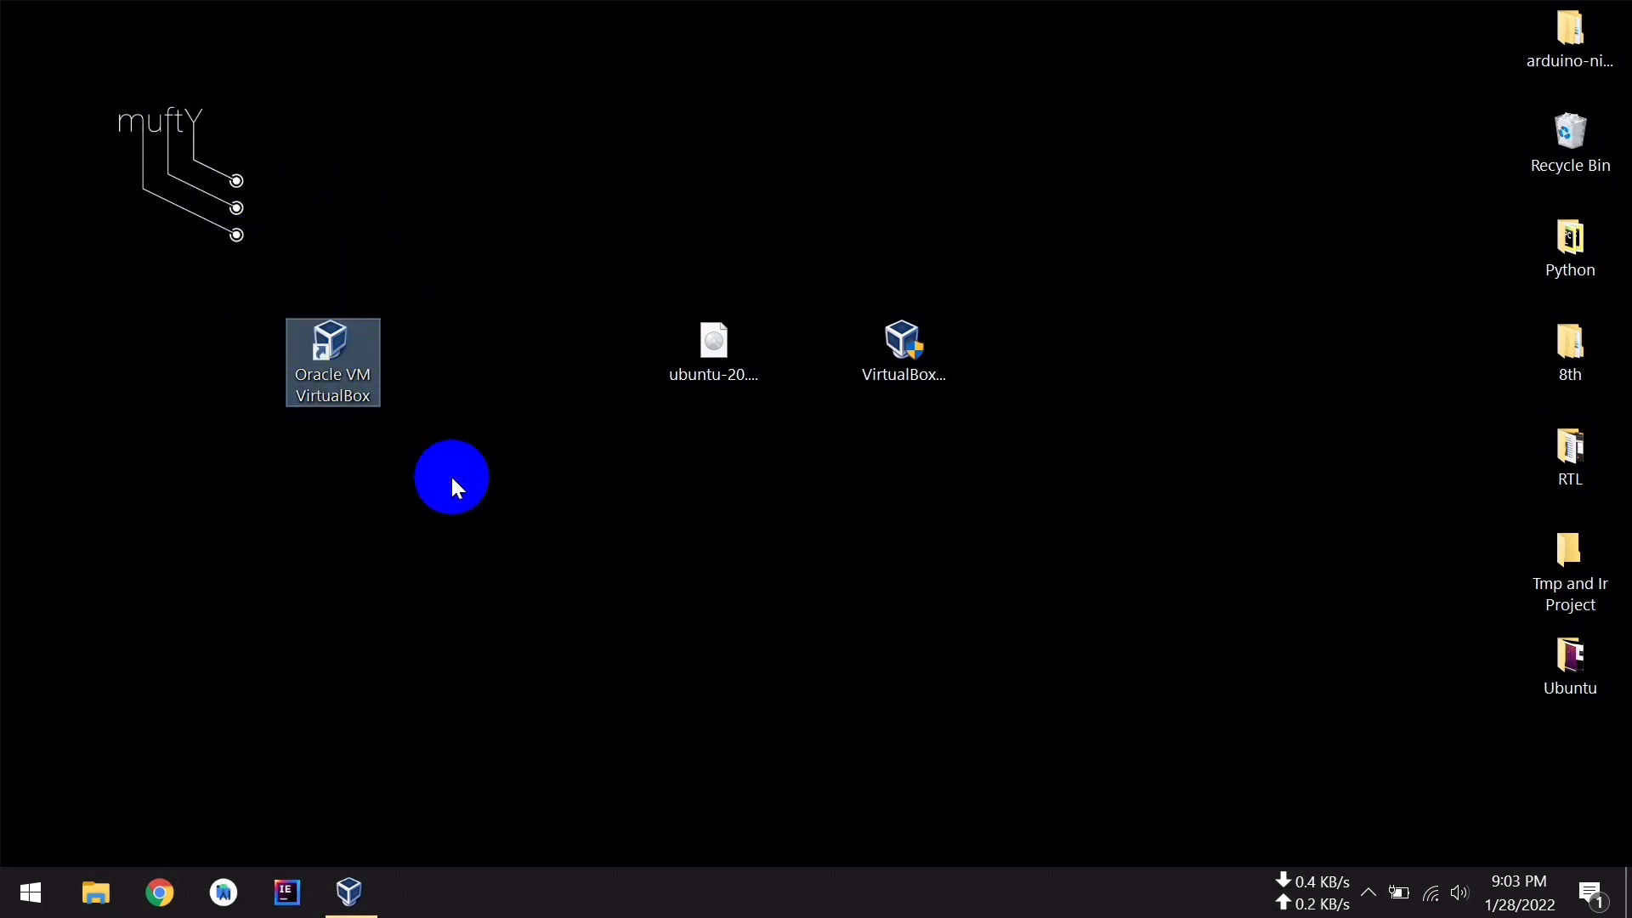
pyautogui.click(353, 375)
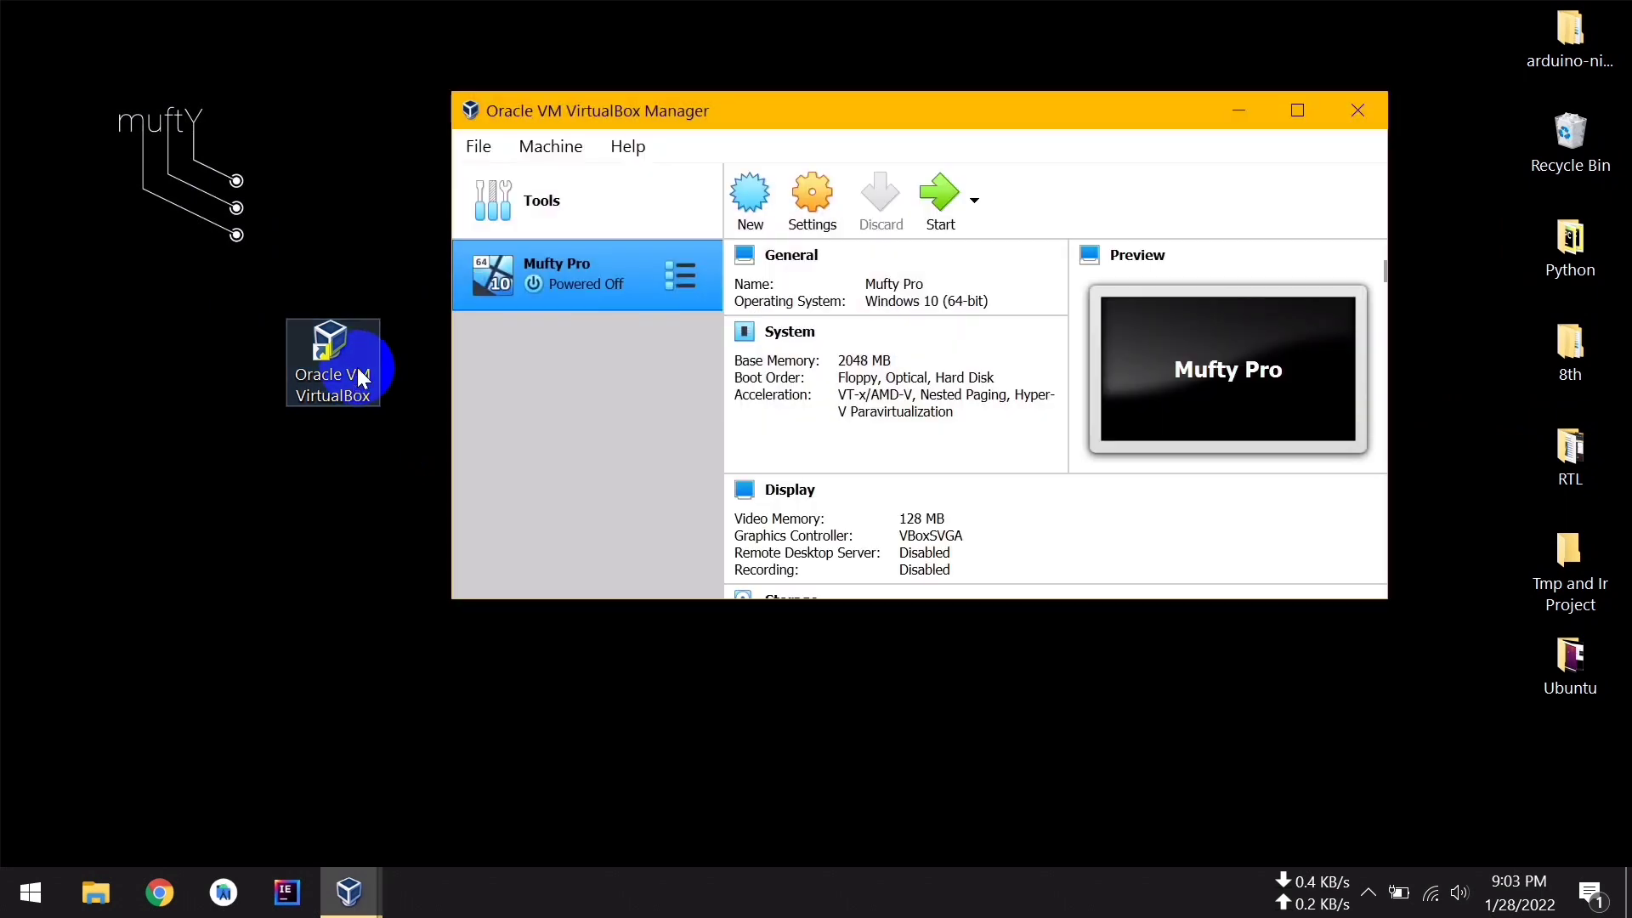
pyautogui.click(557, 285)
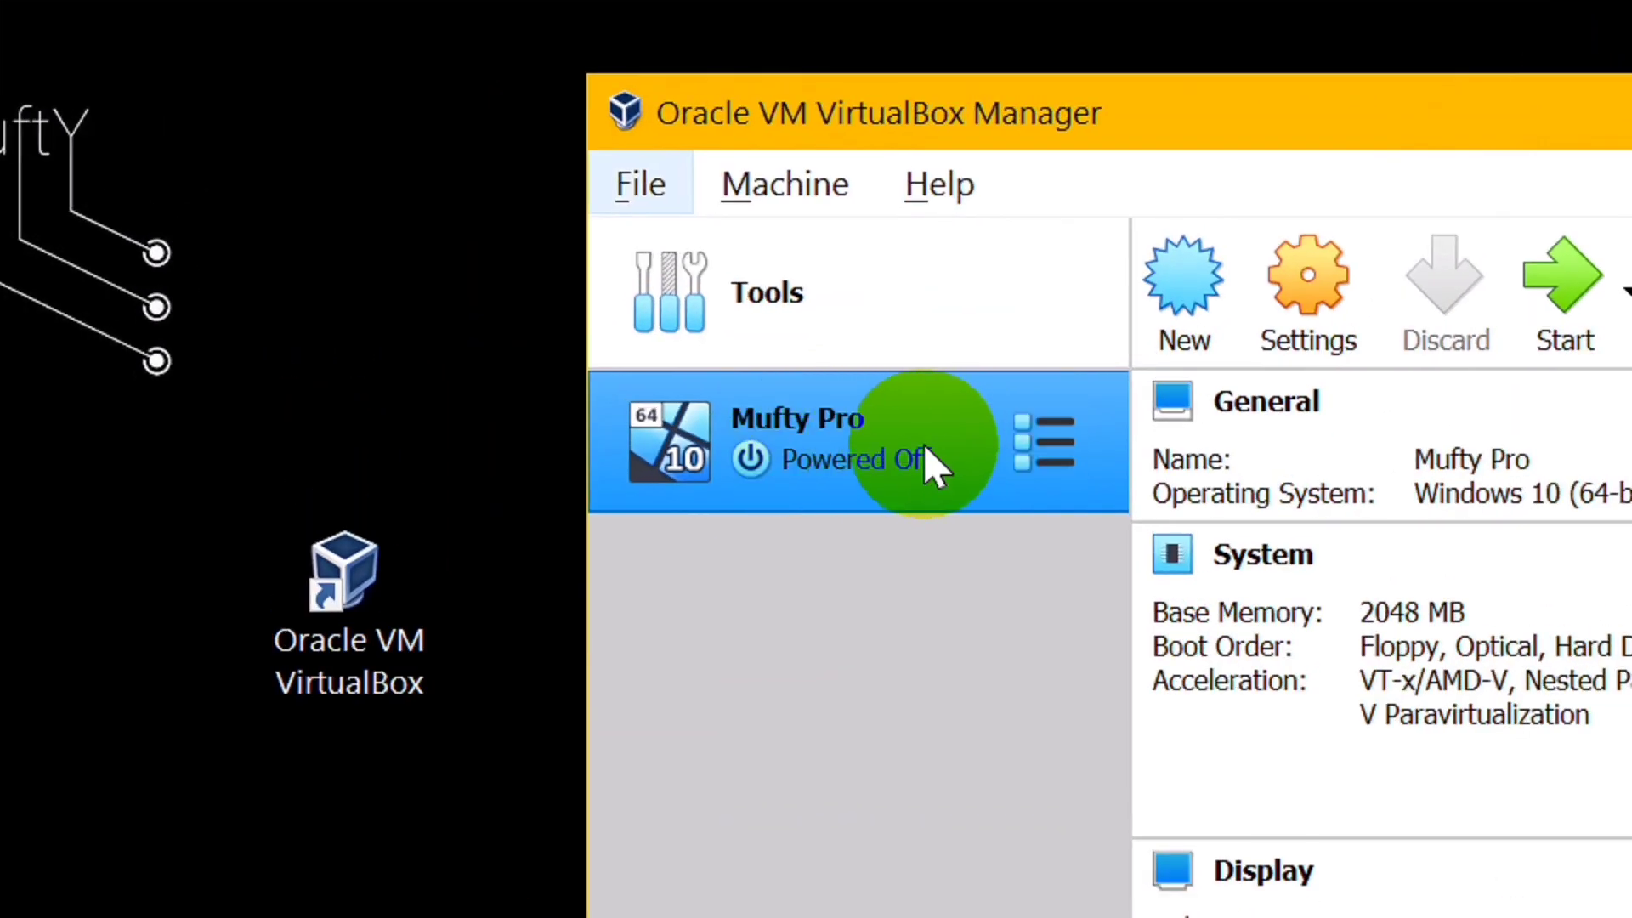
pyautogui.doubleClick(833, 448)
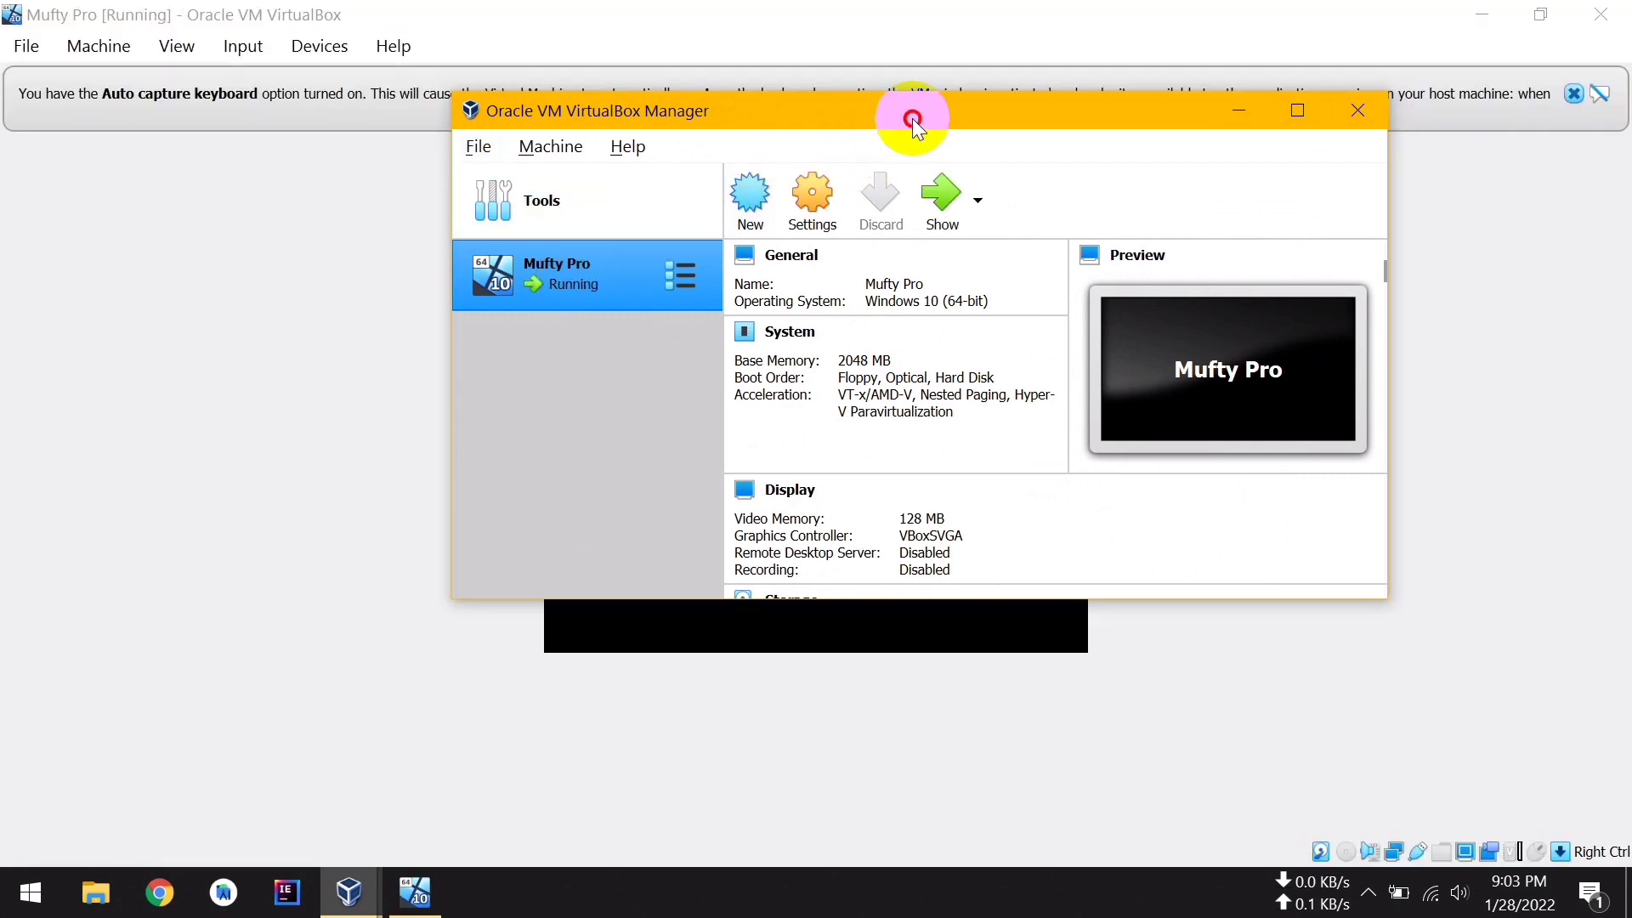
pyautogui.moveTo(912, 119); pyautogui.dragTo(907, 230)
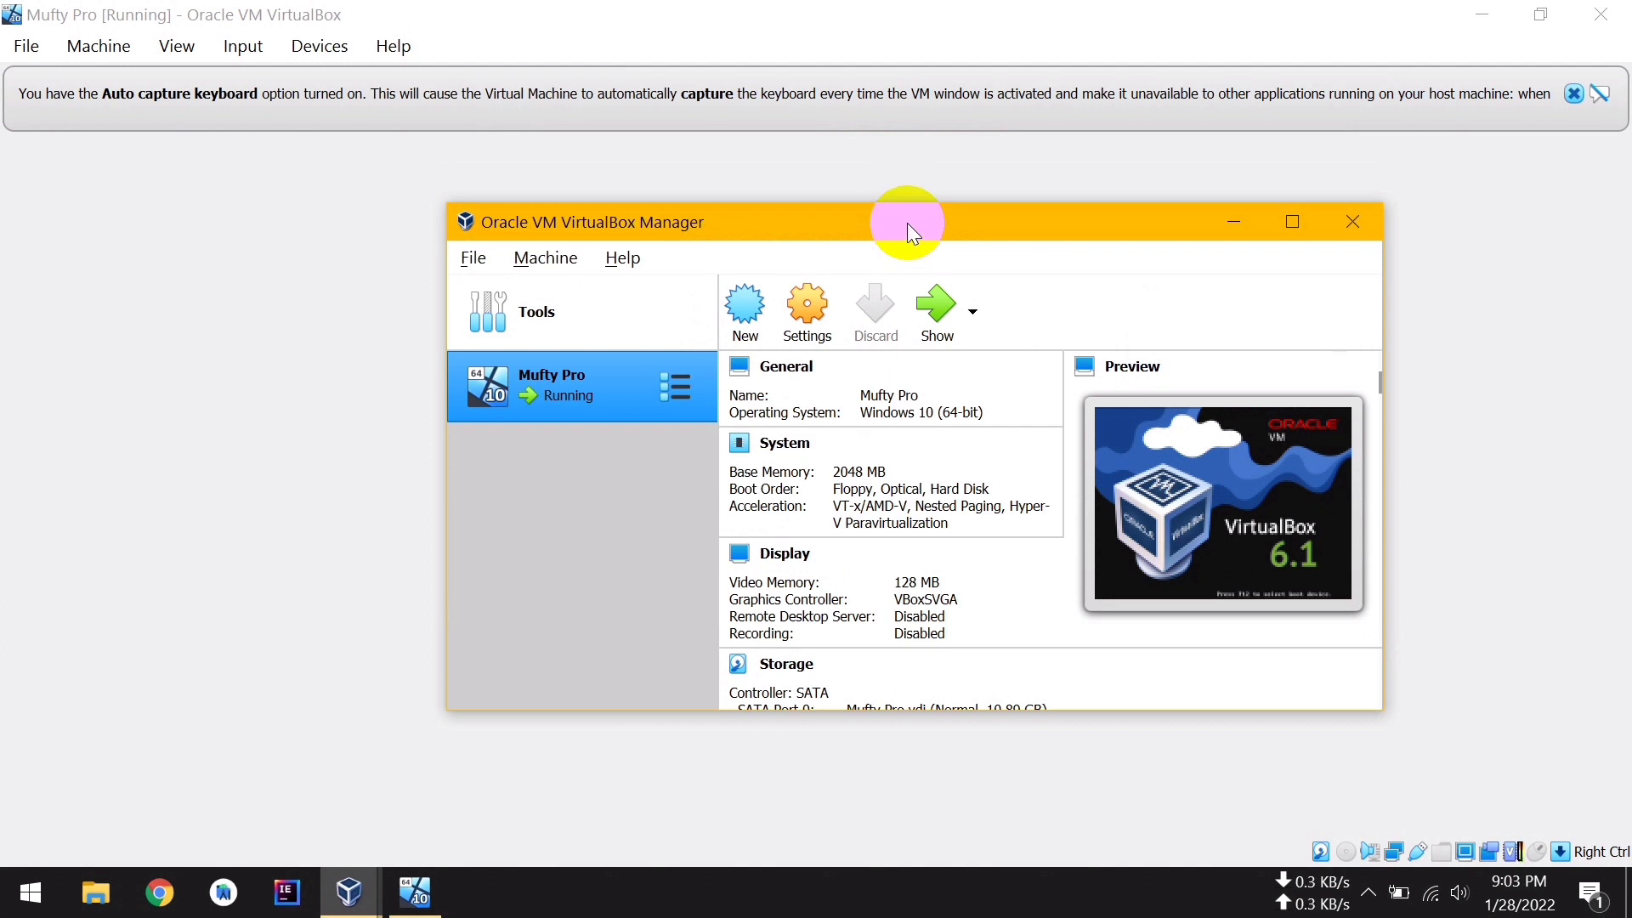
pyautogui.click(1237, 225)
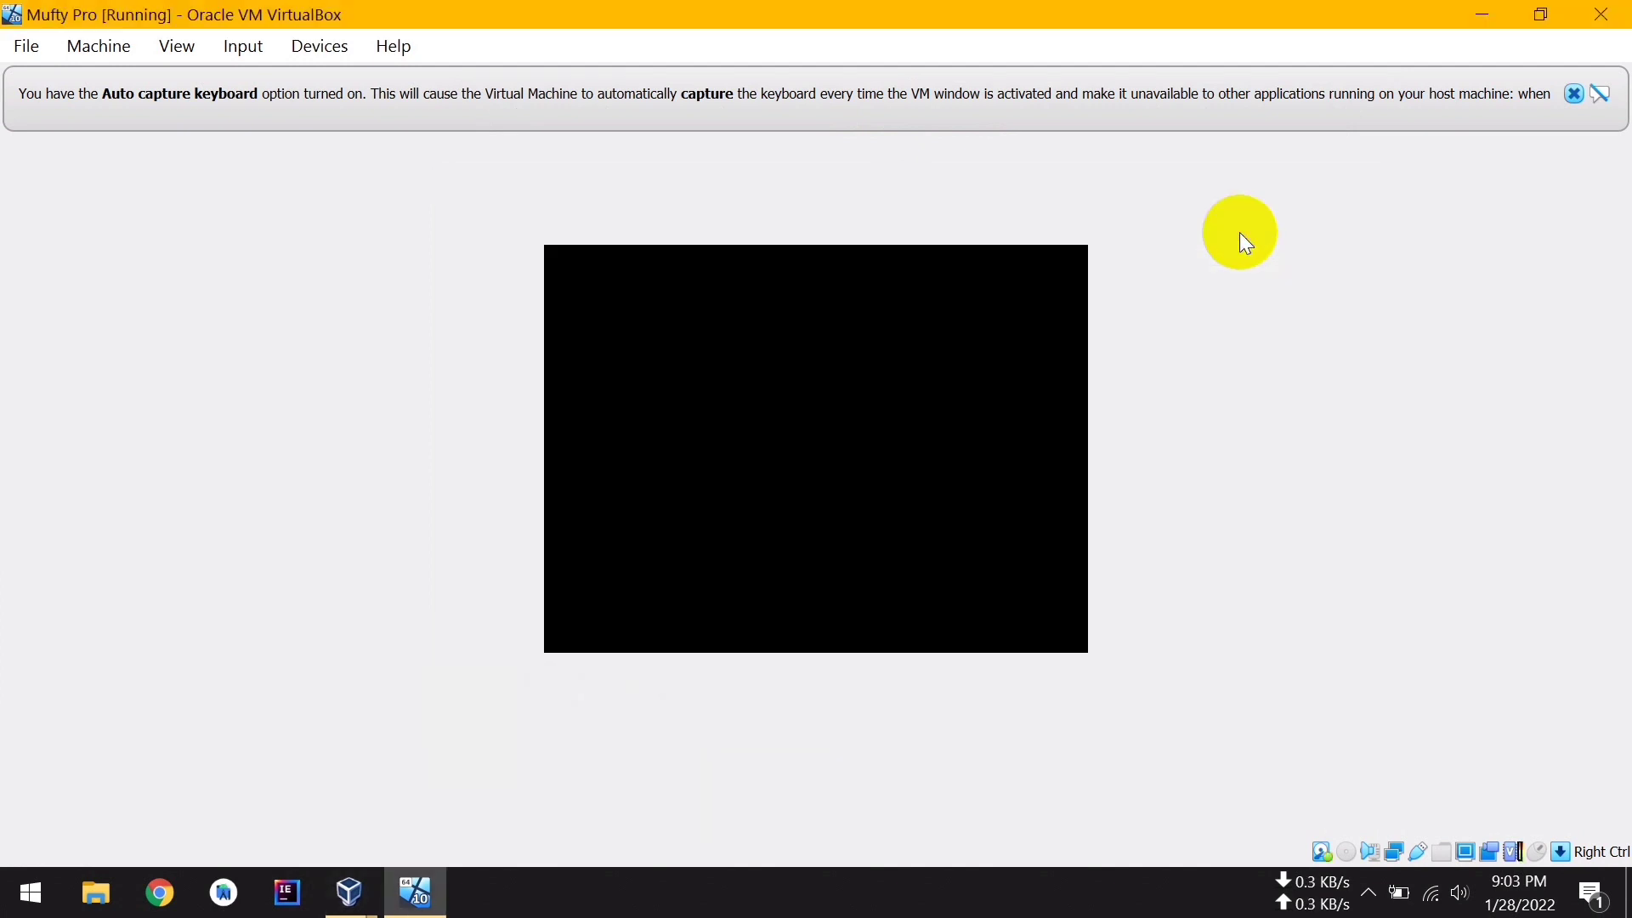